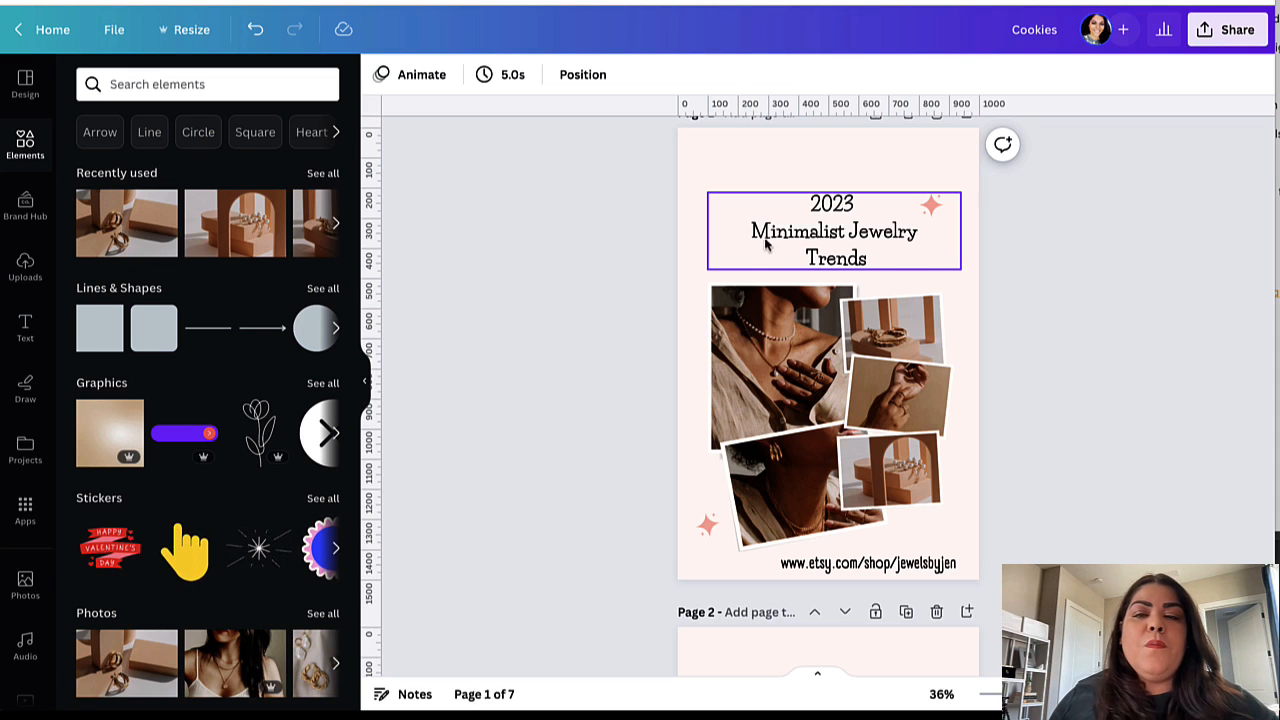
scroll(857, 327, "down", 1)
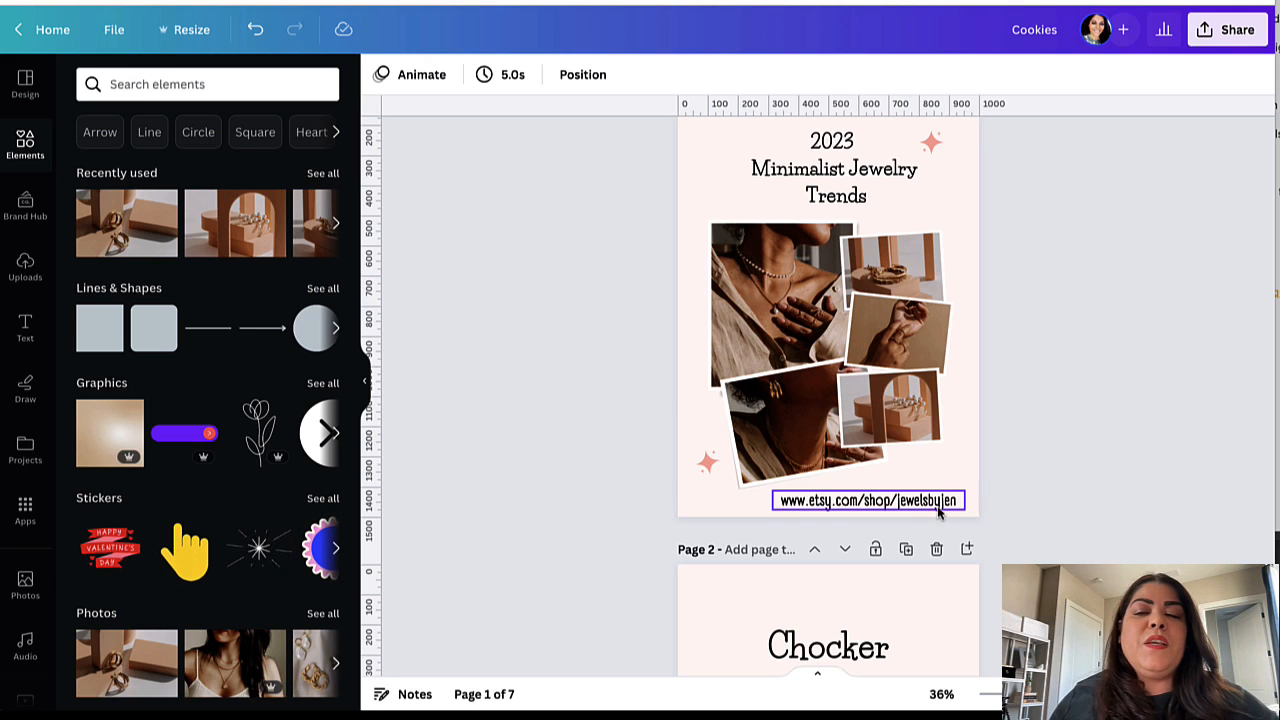
scroll(943, 512, "up", 1)
scroll(943, 515, "up", 1)
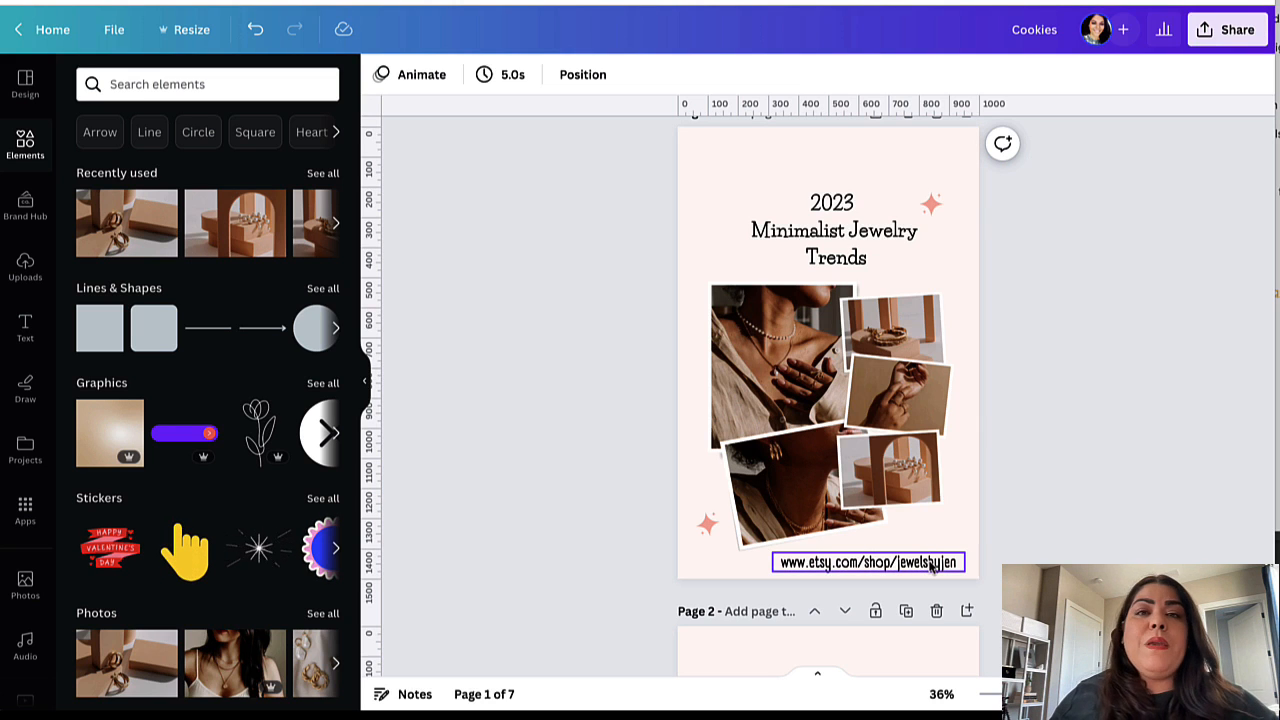
scroll(915, 572, "down", 1)
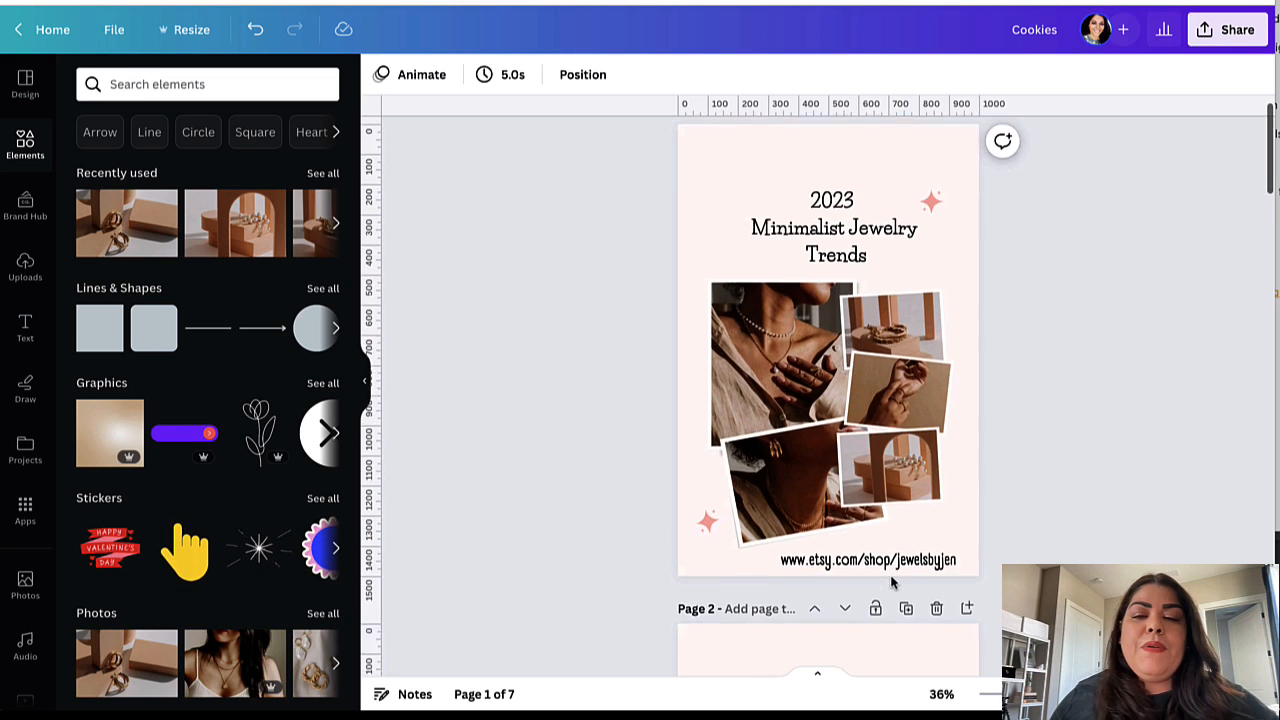
scroll(890, 582, "up", 2)
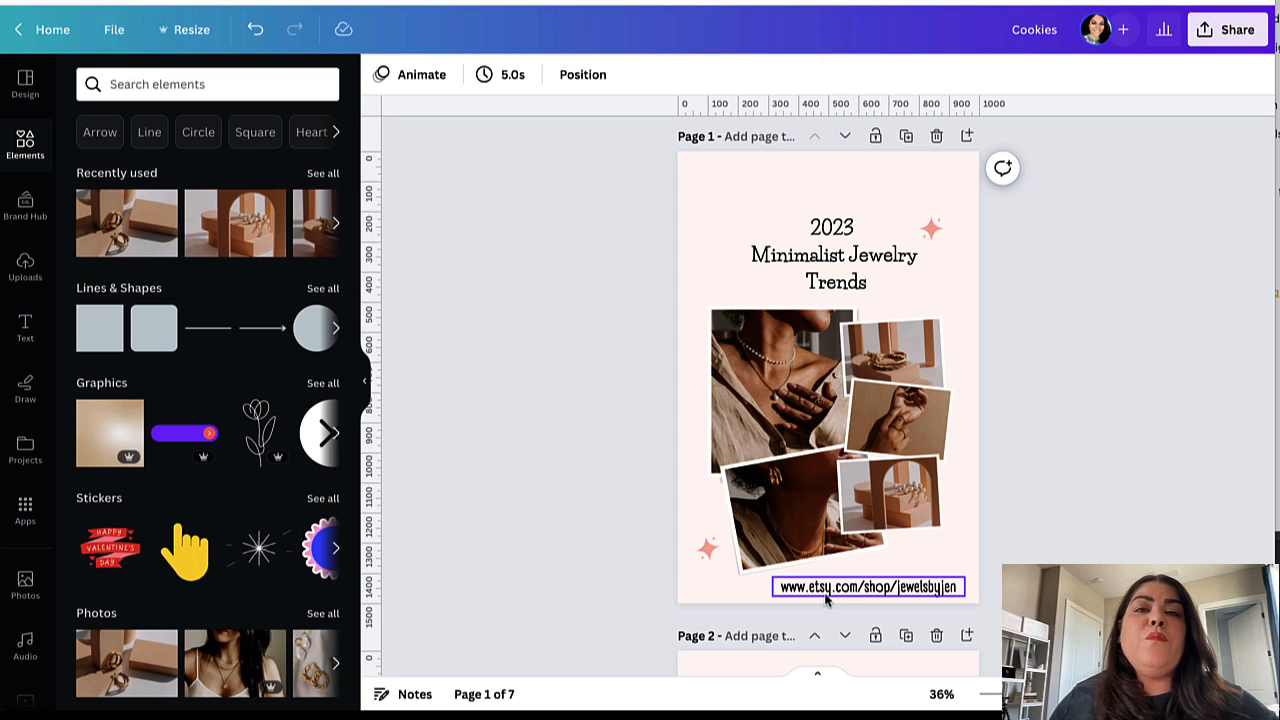
scroll(826, 590, "down", 1)
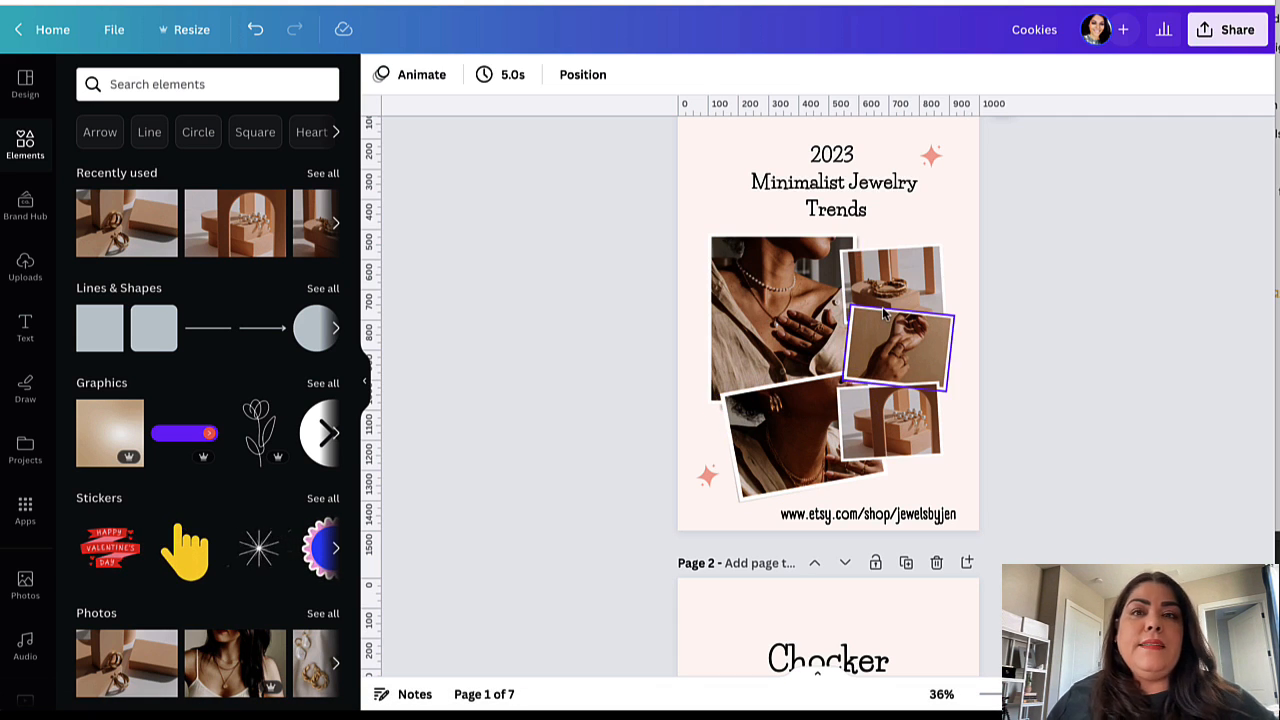
scroll(933, 395, "up", 2)
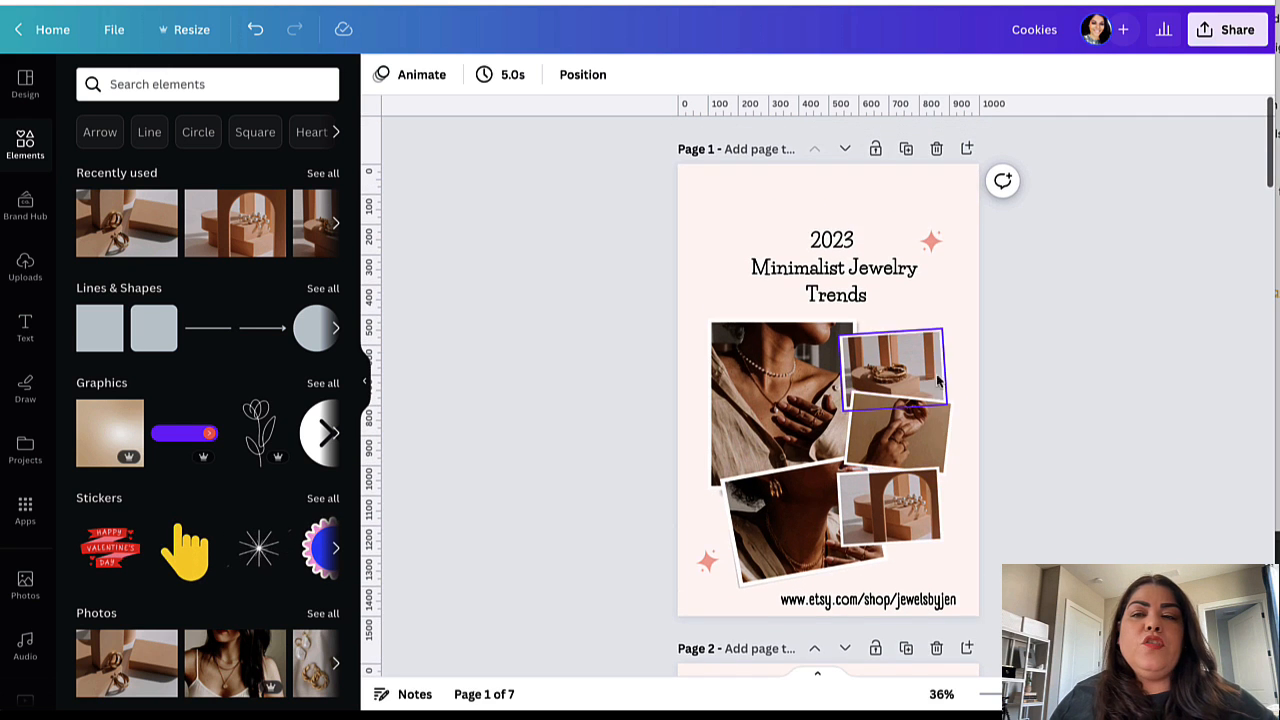
scroll(870, 465, "down", 10)
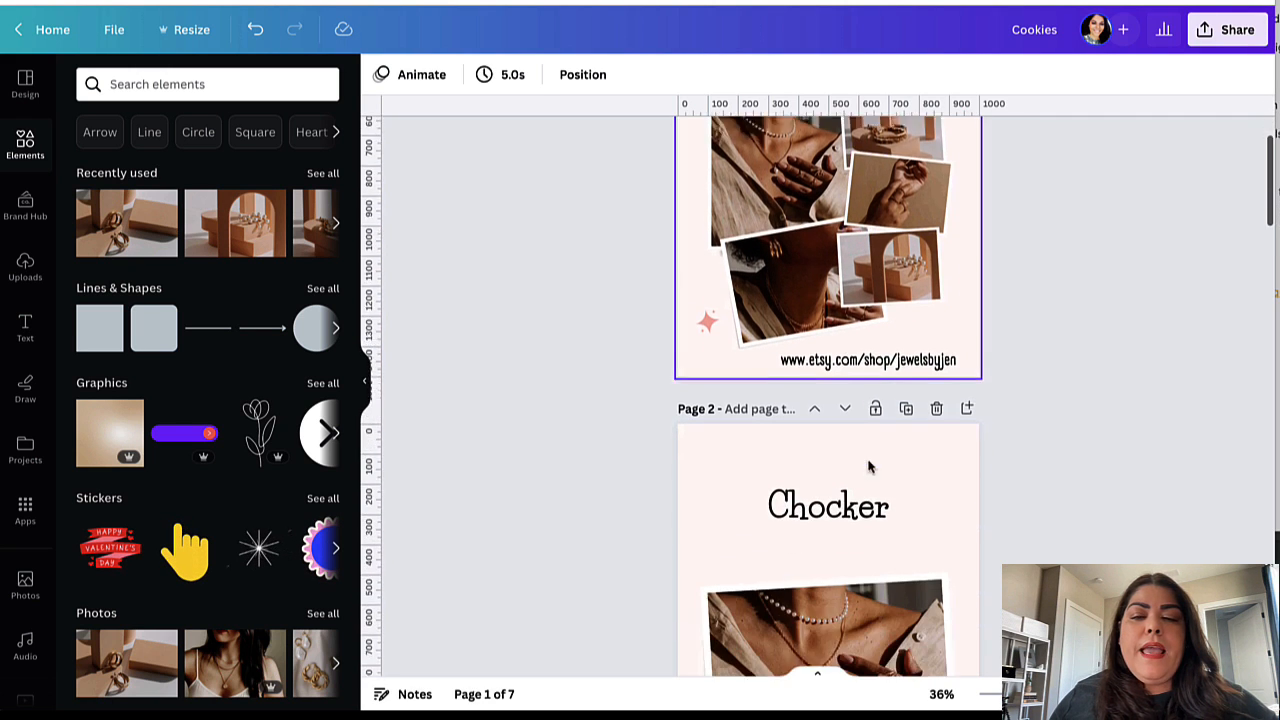
scroll(865, 490, "down", 5)
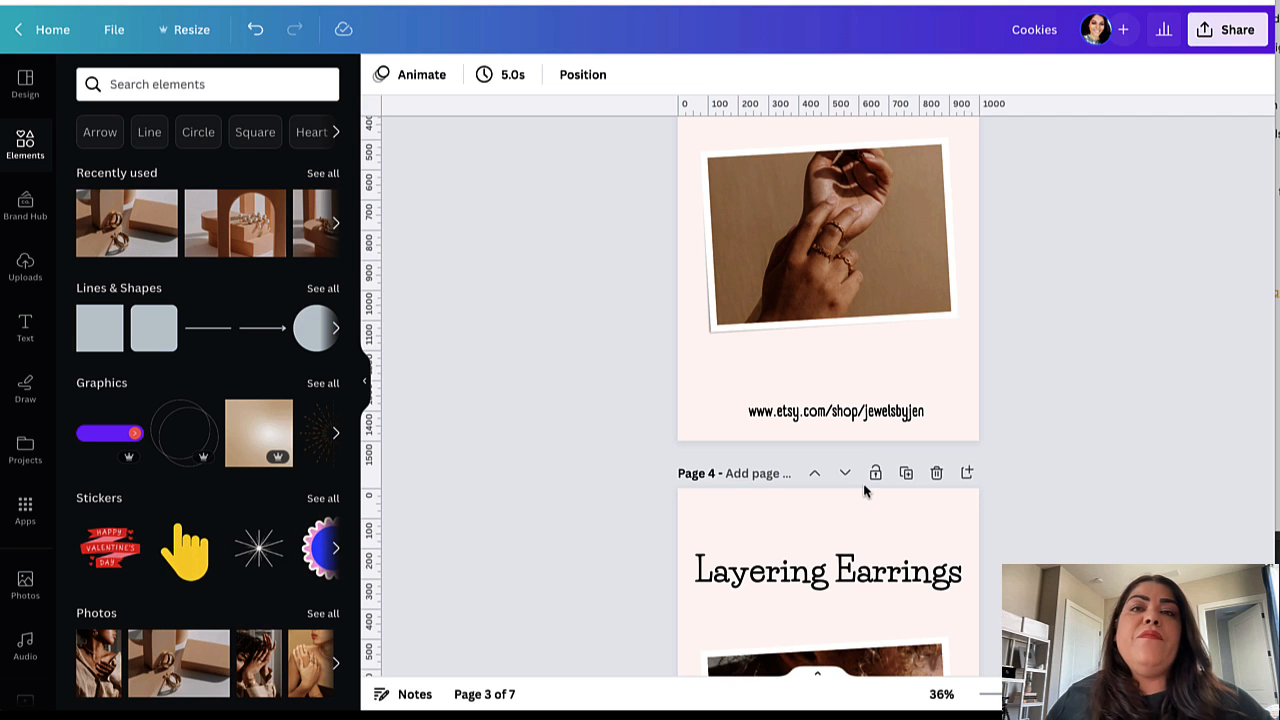
scroll(865, 490, "up", 5)
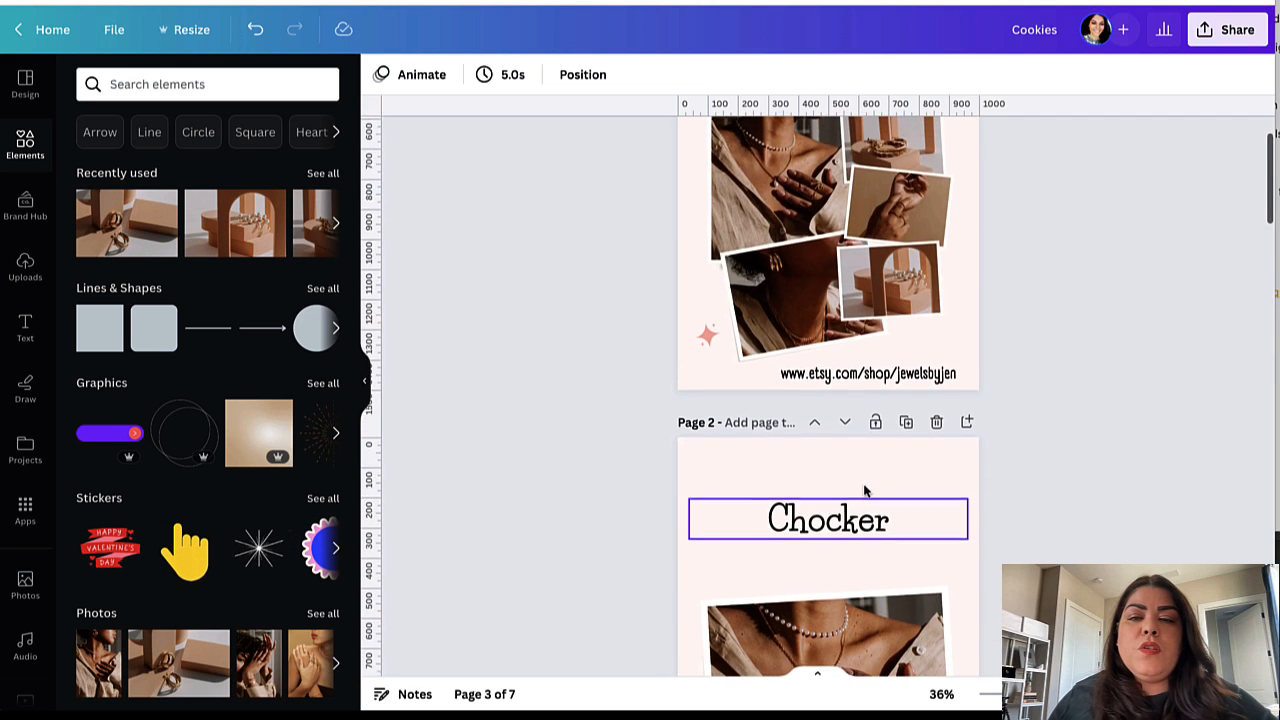
scroll(865, 490, "down", 3)
left_click(781, 301)
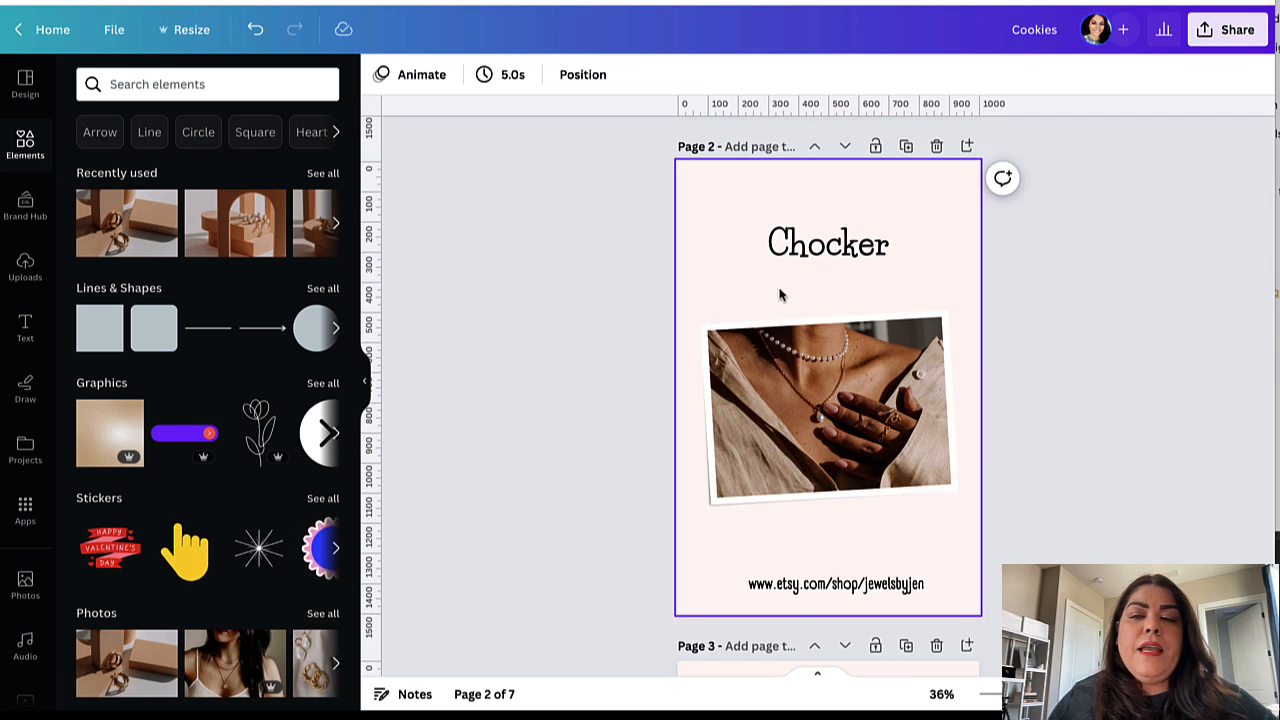
left_click(774, 362)
left_click(714, 608)
scroll(849, 591, "down", 4)
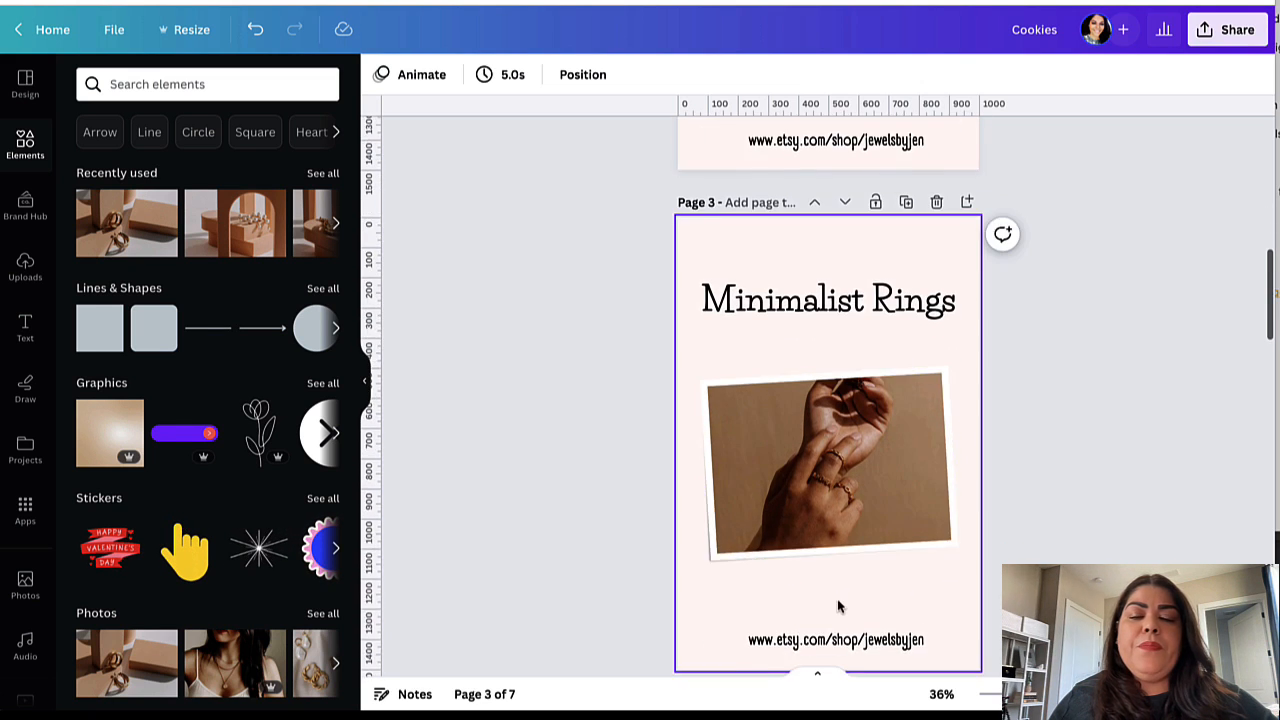
scroll(838, 606, "down", 1)
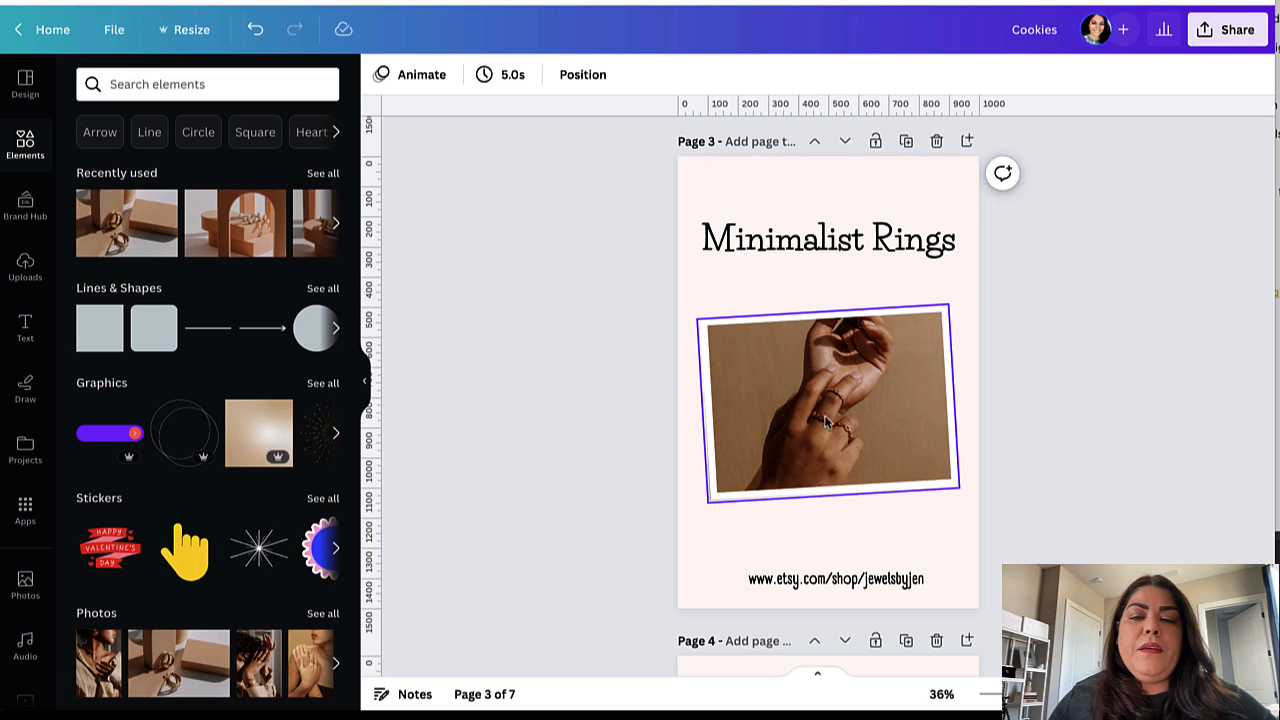
scroll(858, 572, "down", 4)
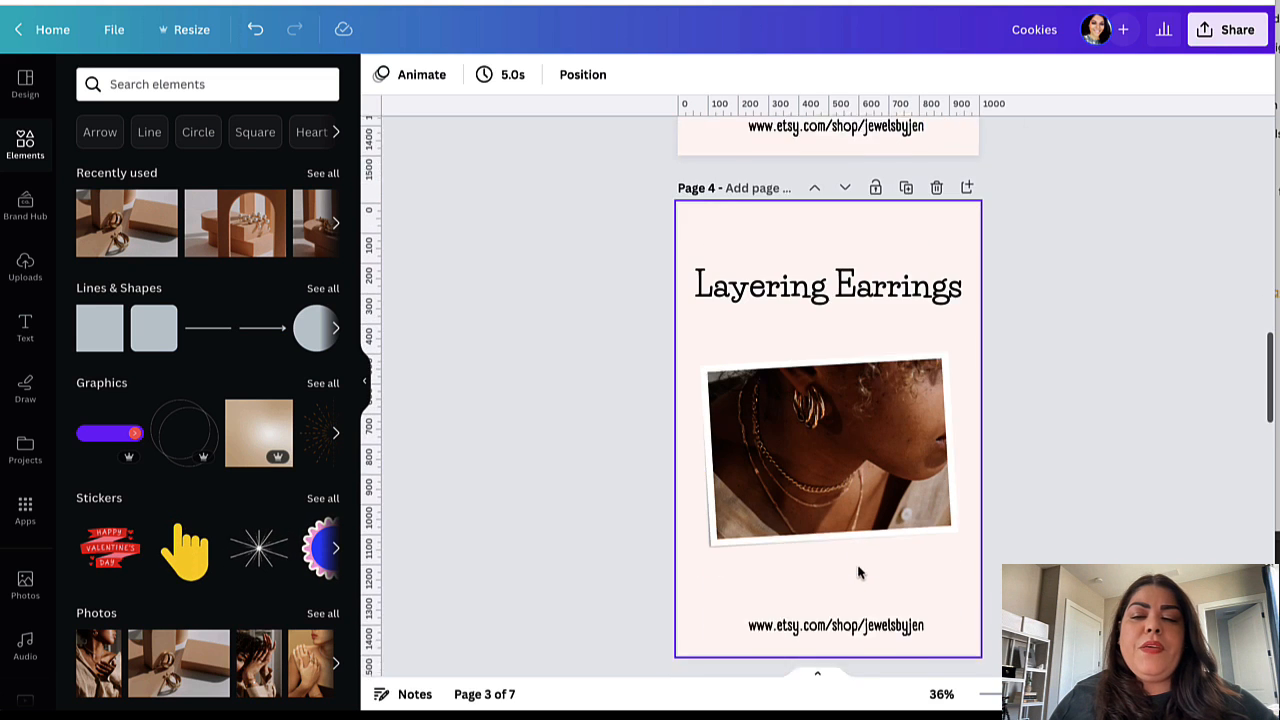
scroll(858, 572, "down", 1)
left_click(913, 253)
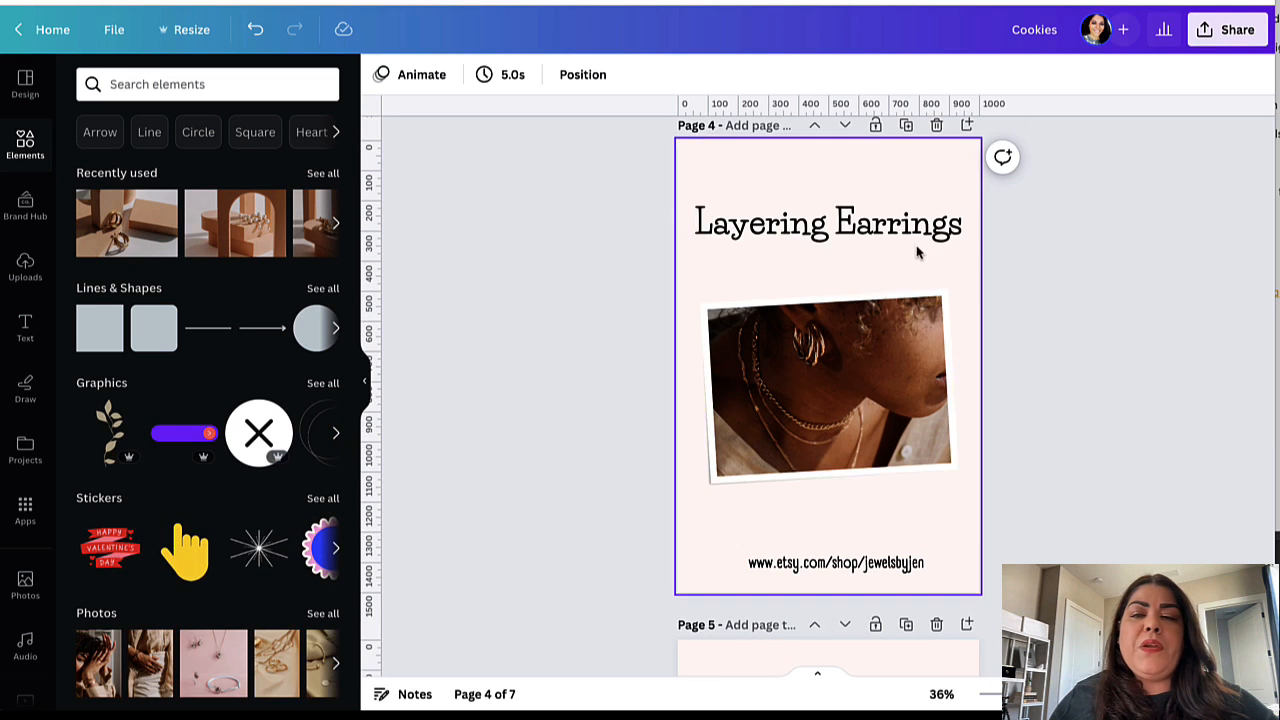
scroll(872, 571, "down", 5)
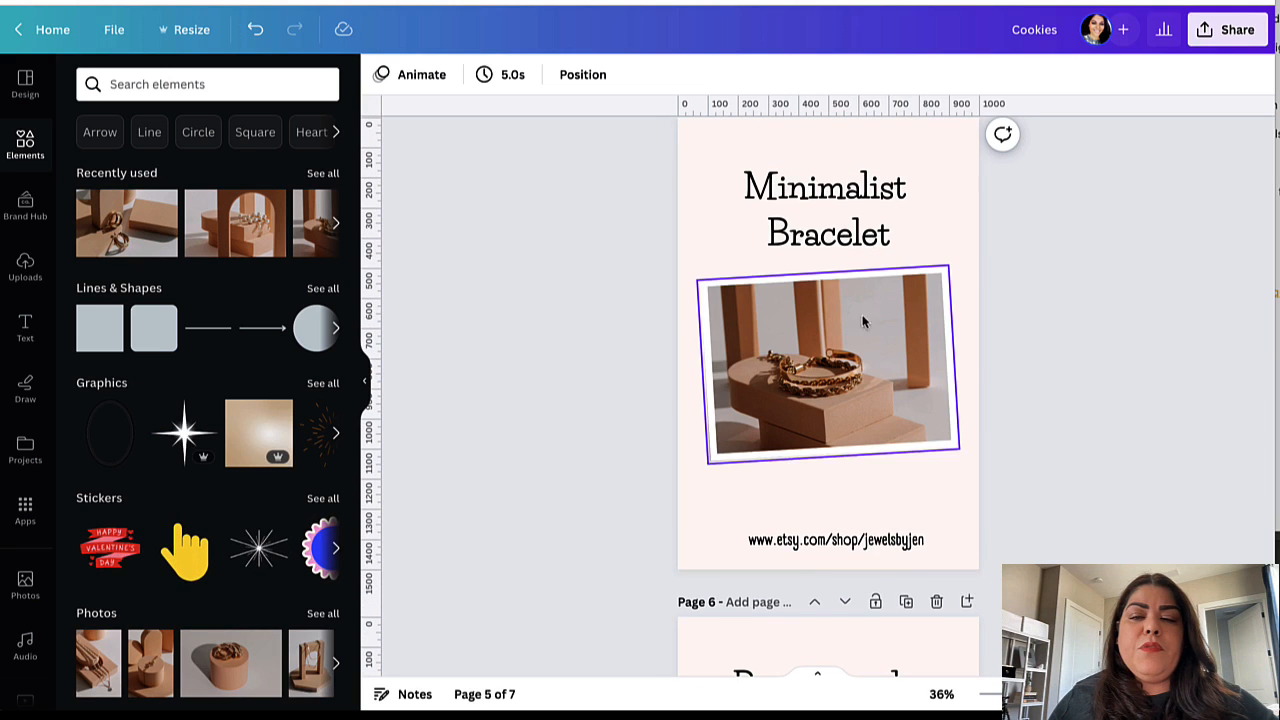
scroll(894, 533, "down", 5)
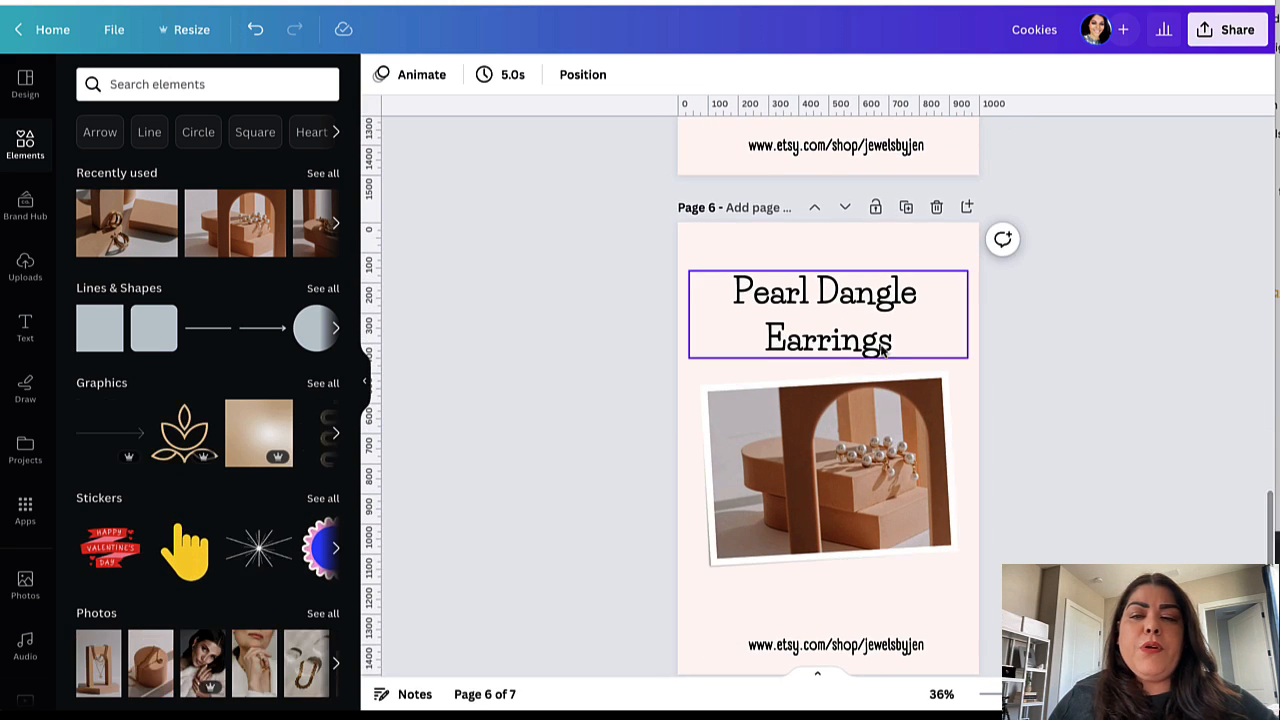
scroll(861, 395, "down", 5)
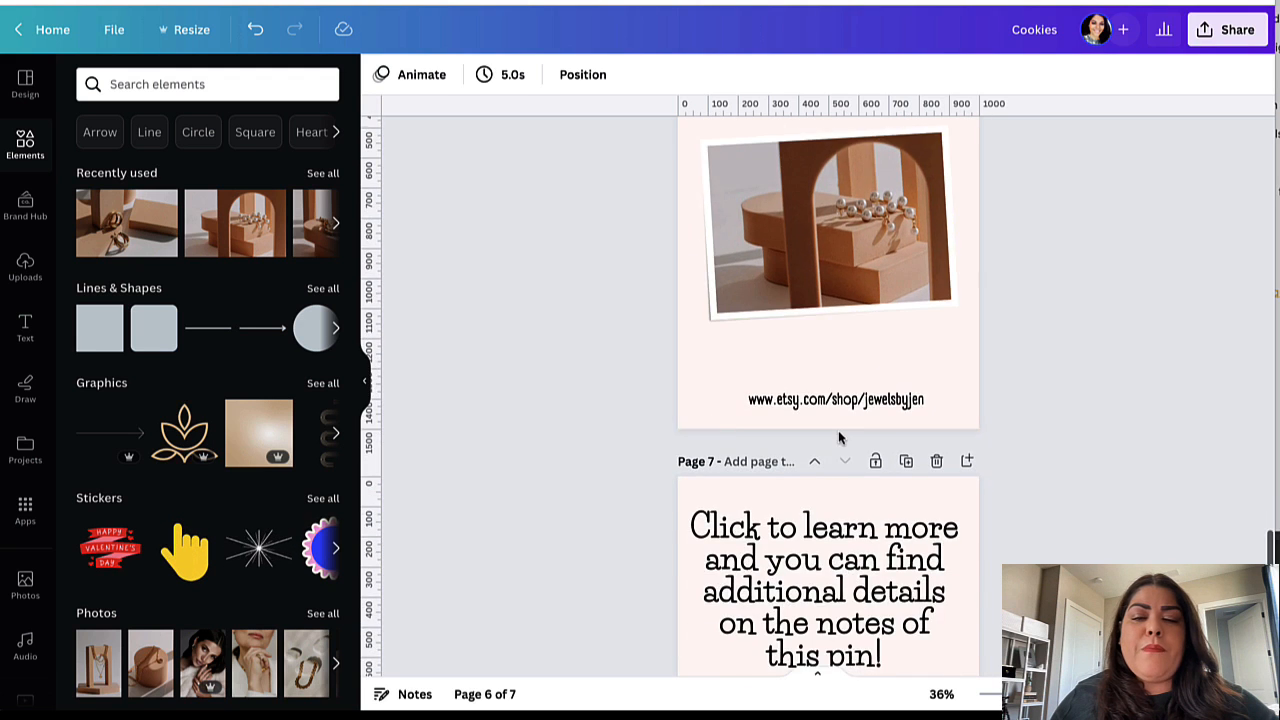
scroll(864, 281, "up", 1)
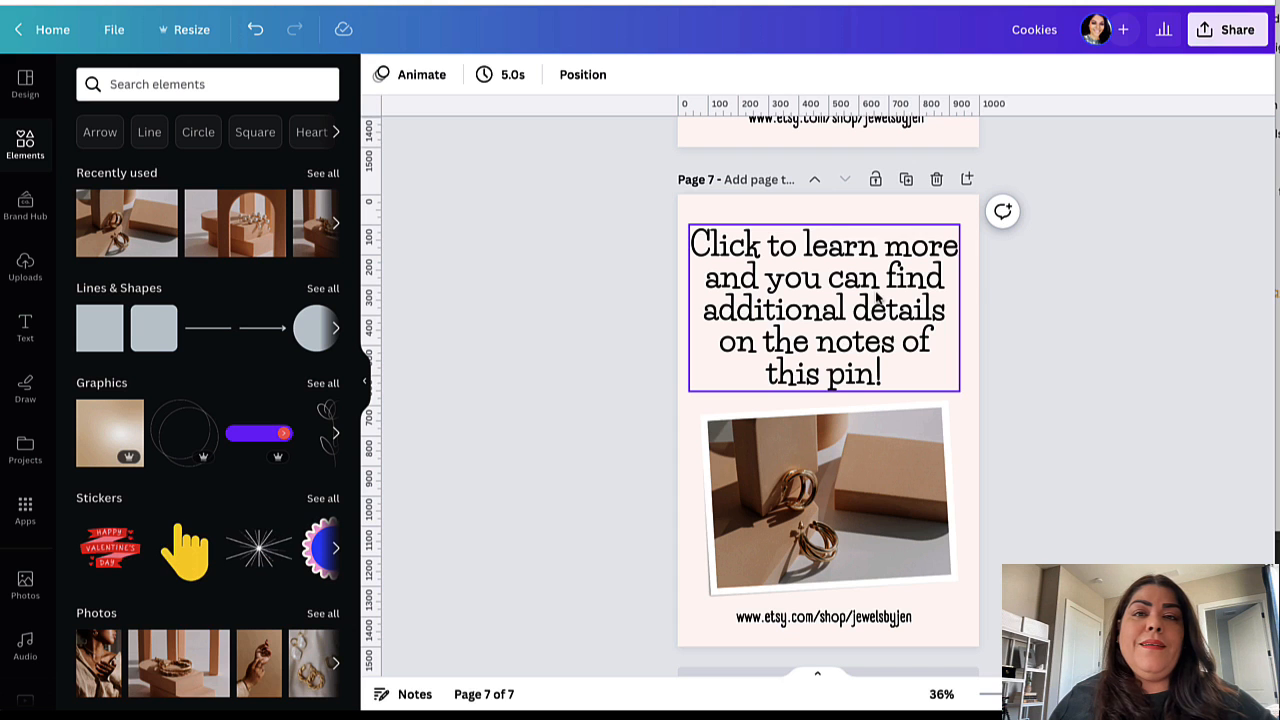
scroll(876, 300, "up", 10)
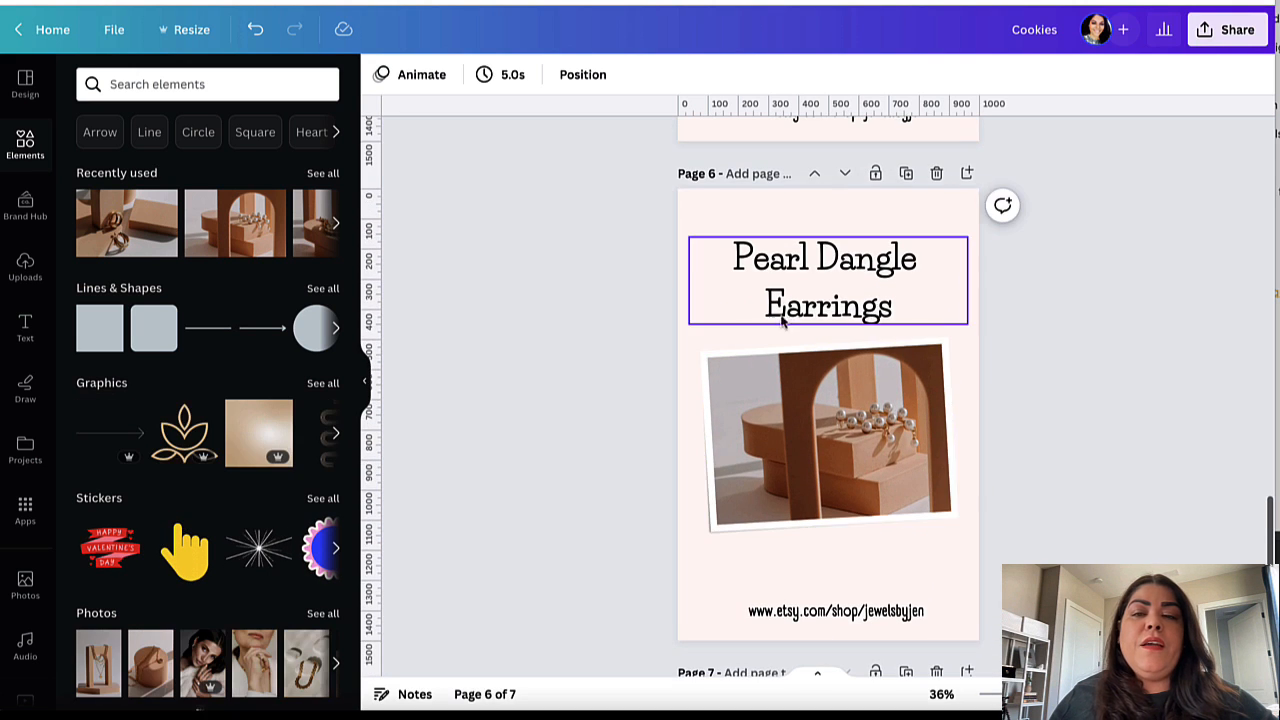
scroll(815, 192, "up", 10)
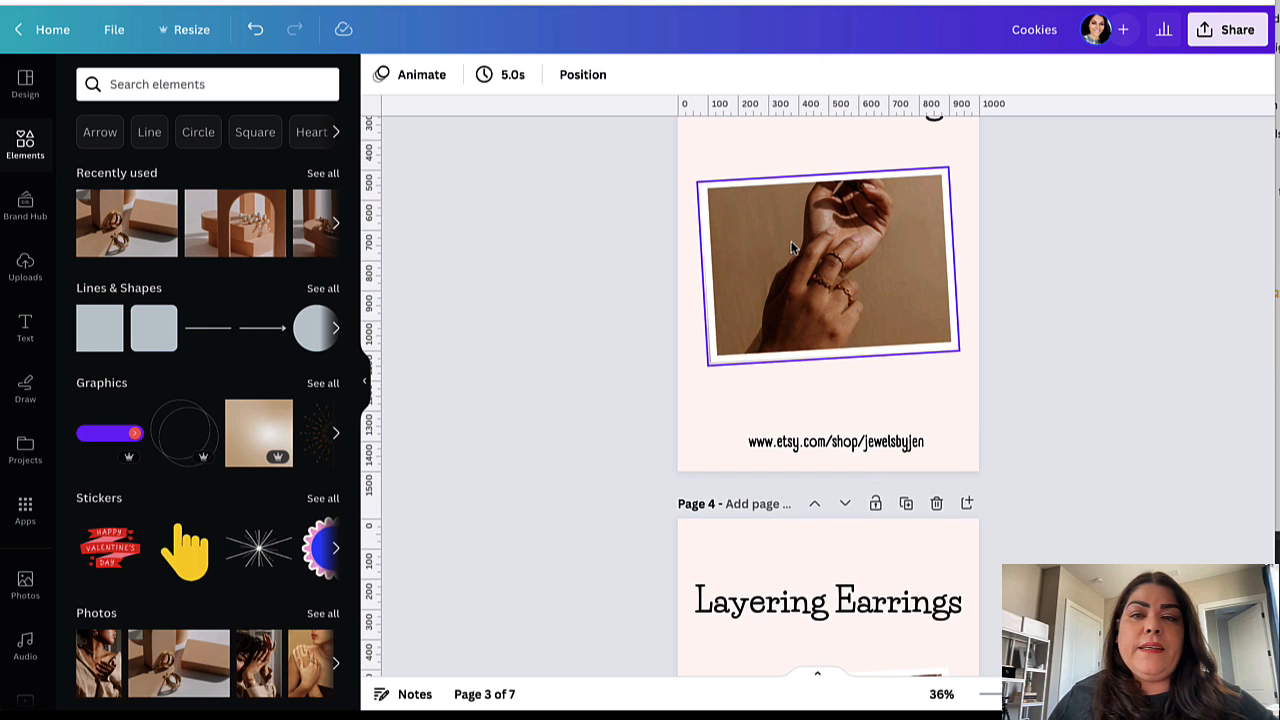
scroll(791, 242, "up", 2)
scroll(791, 246, "down", 6)
scroll(791, 246, "down", 14)
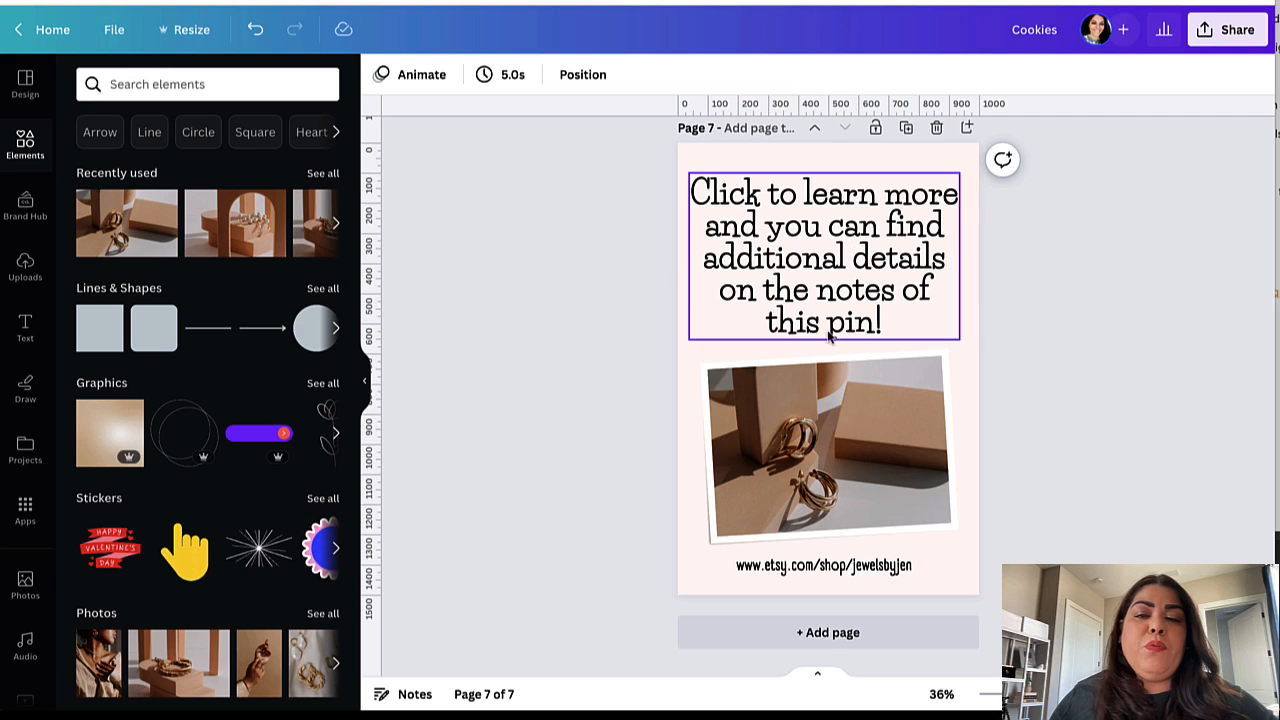
left_click(853, 385)
left_click(840, 297)
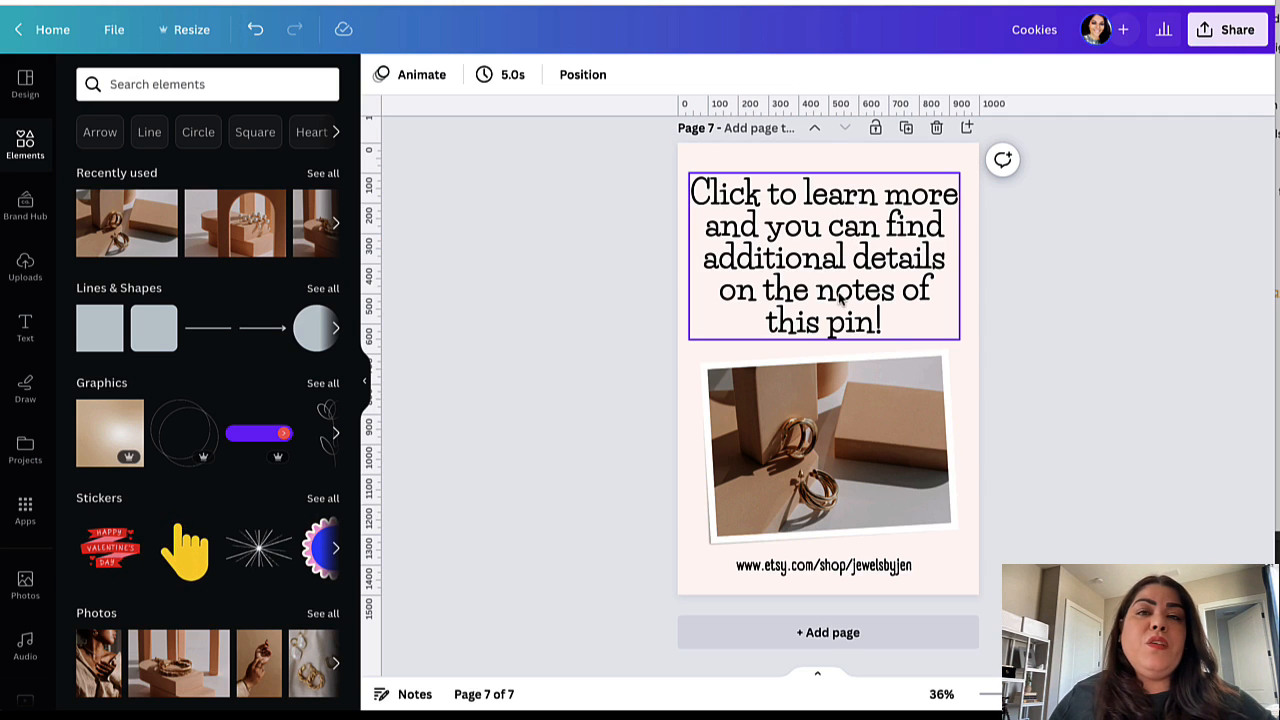
left_click(864, 372)
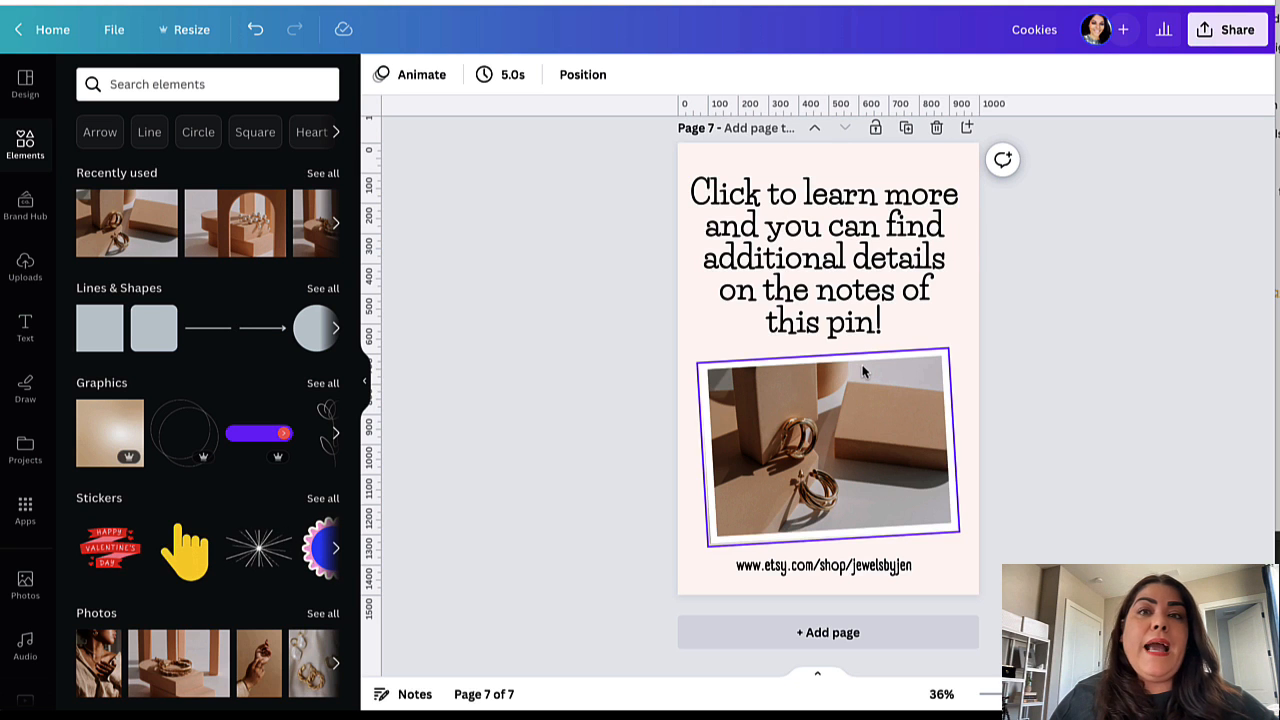
left_click(875, 287)
scroll(875, 285, "up", 20)
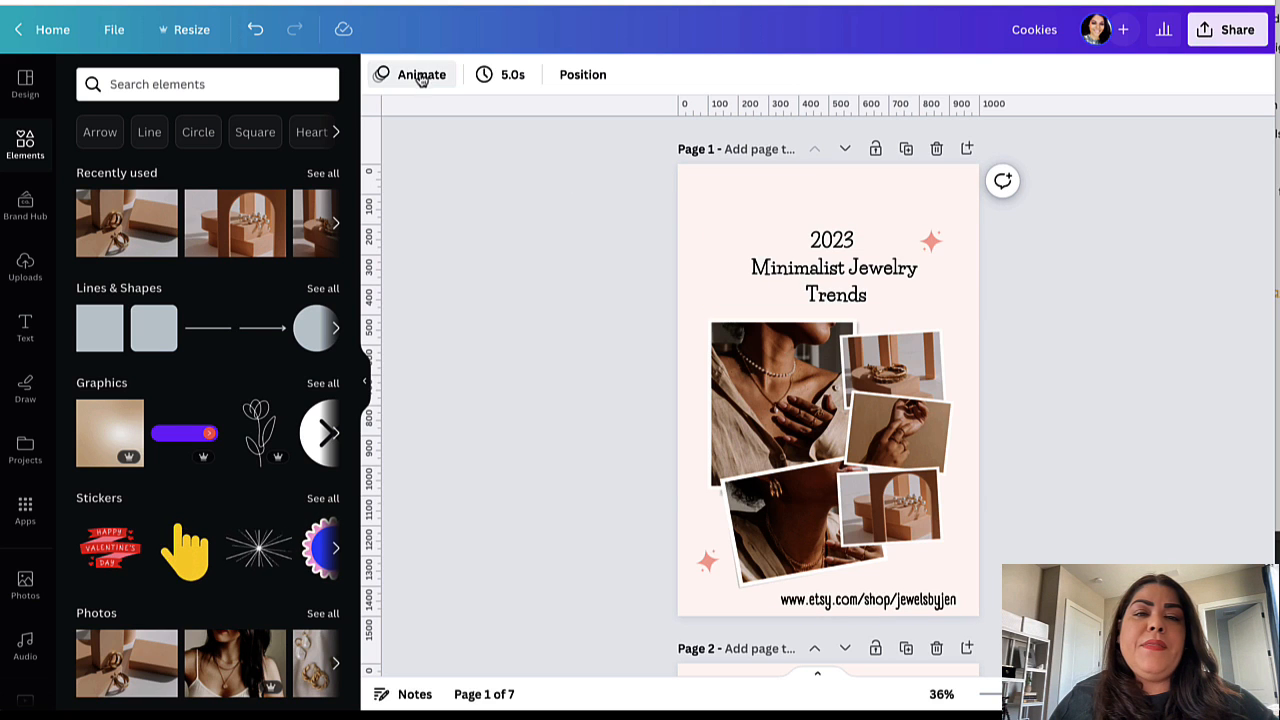
Step: Preview the Sleek, Disco, Corporate, Pan, Fade and Rise page animations on page 1
left_click(421, 75)
left_click(208, 228)
left_click(206, 300)
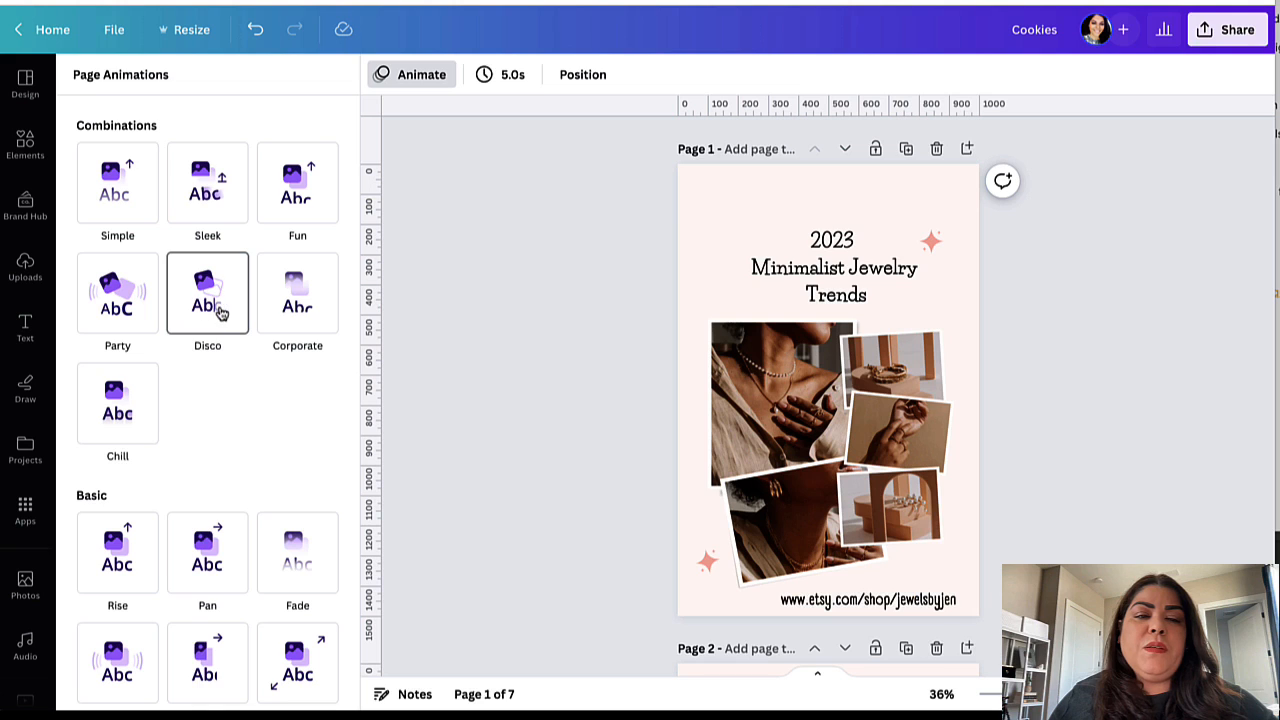
left_click(298, 300)
scroll(300, 313, "down", 2)
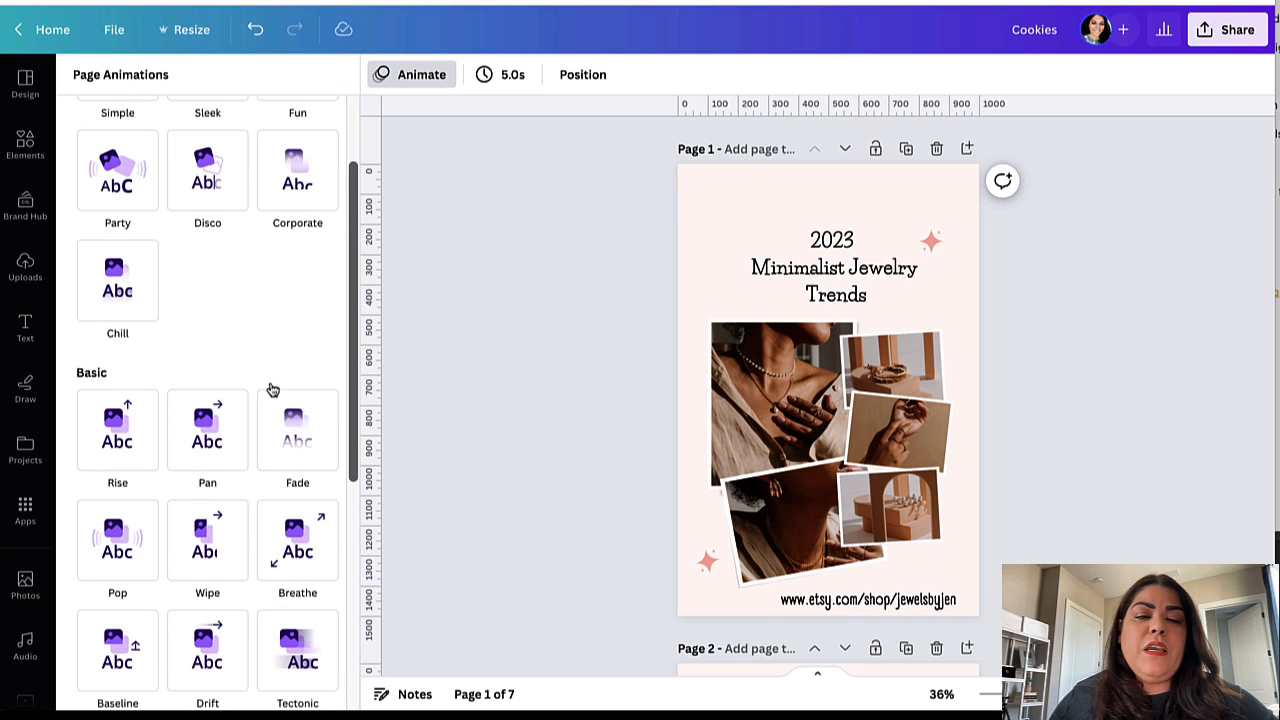
left_click(215, 412)
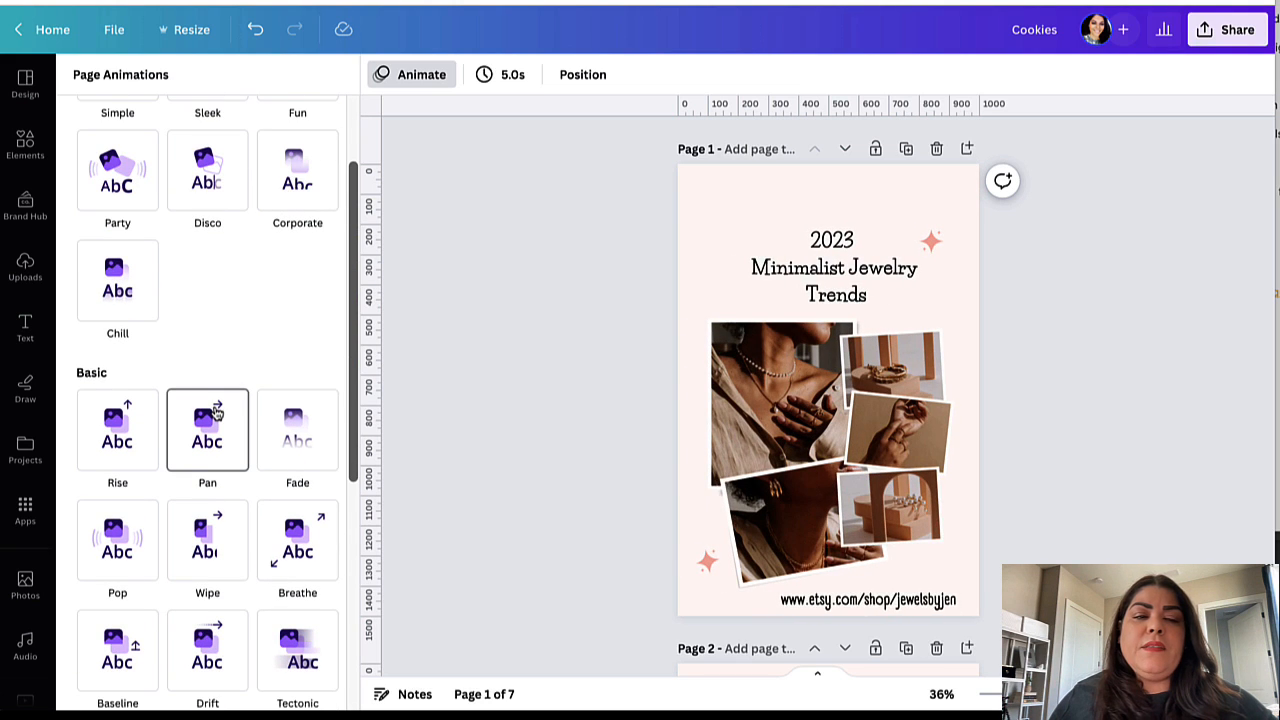
left_click(304, 462)
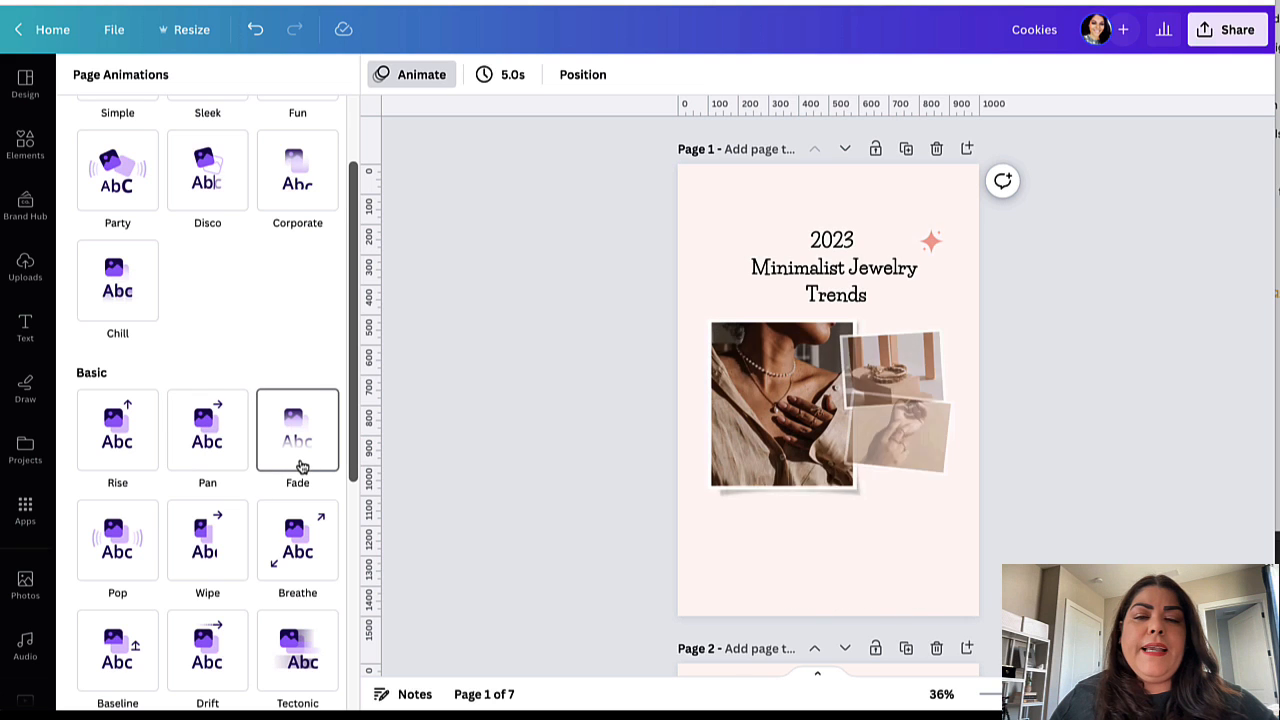
left_click(197, 435)
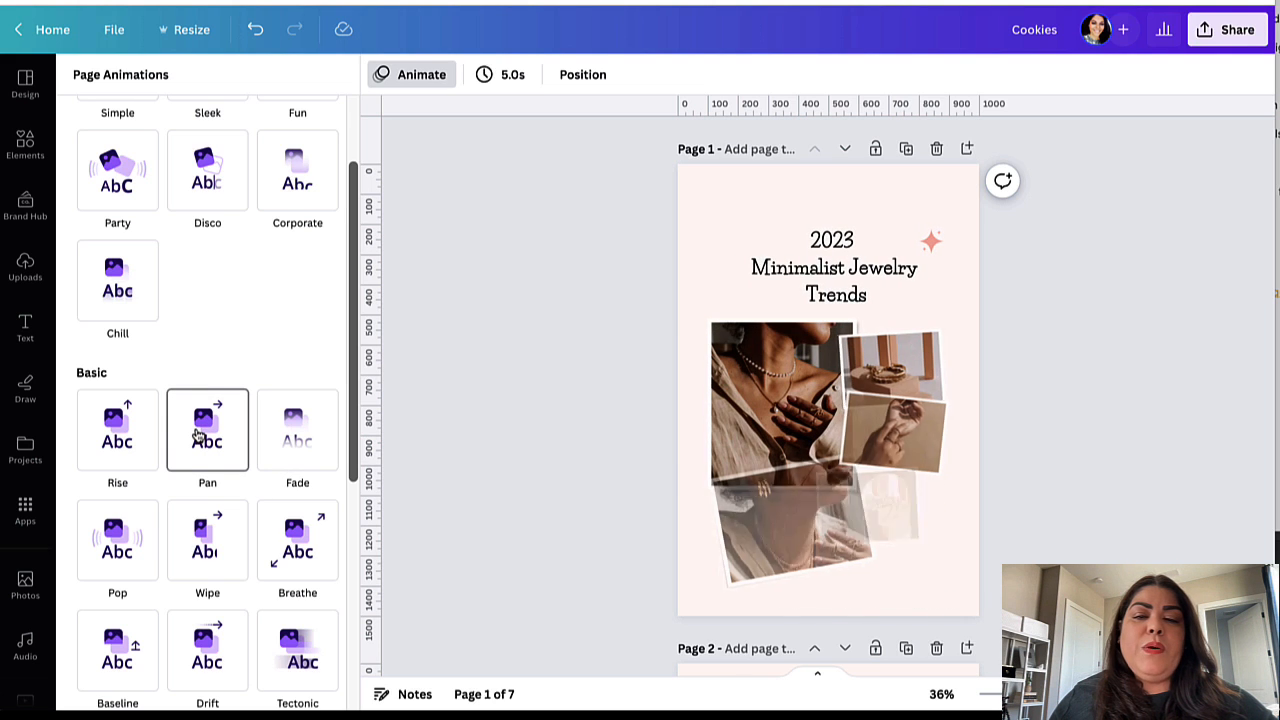
left_click(143, 432)
Step: After also previewing Tectonic, Block and Wipe, apply the Pan animation to page 1
scroll(143, 432, "down", 1)
scroll(150, 440, "down", 3)
left_click(262, 432)
scroll(251, 455, "up", 5)
left_click(249, 465)
scroll(246, 483, "up", 1)
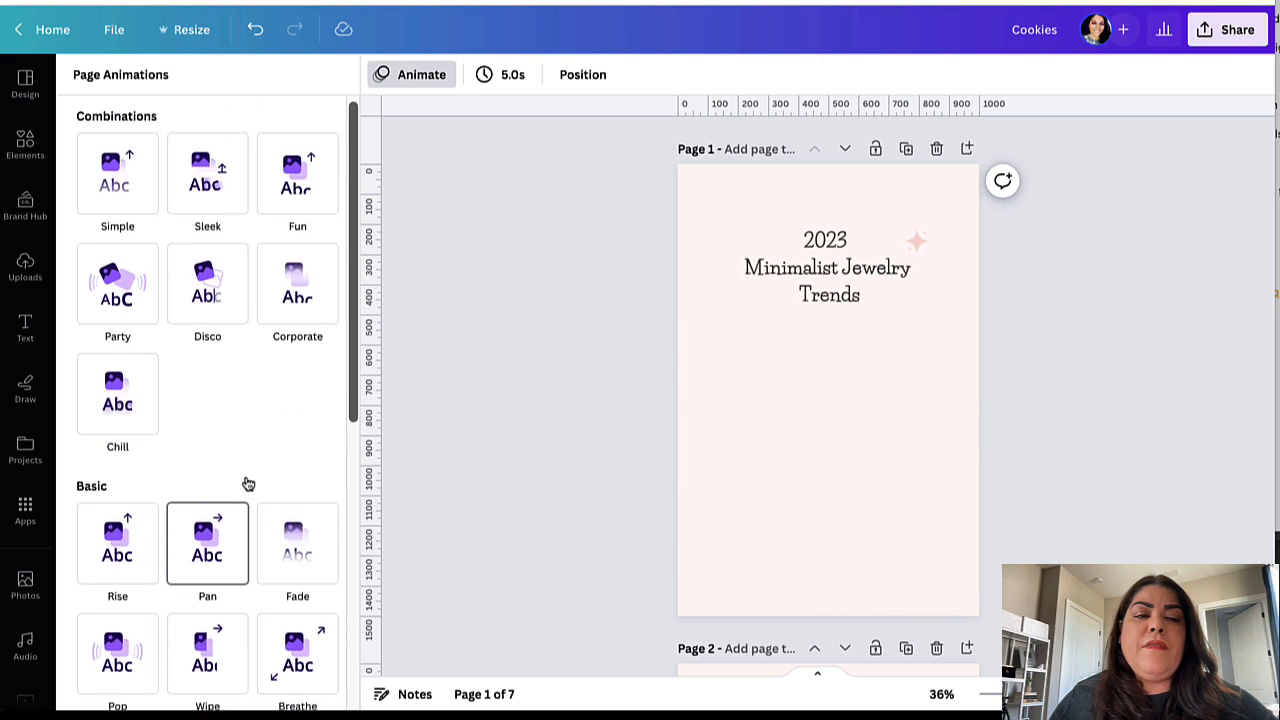
scroll(246, 480, "down", 6)
left_click(246, 481)
scroll(245, 465, "up", 5)
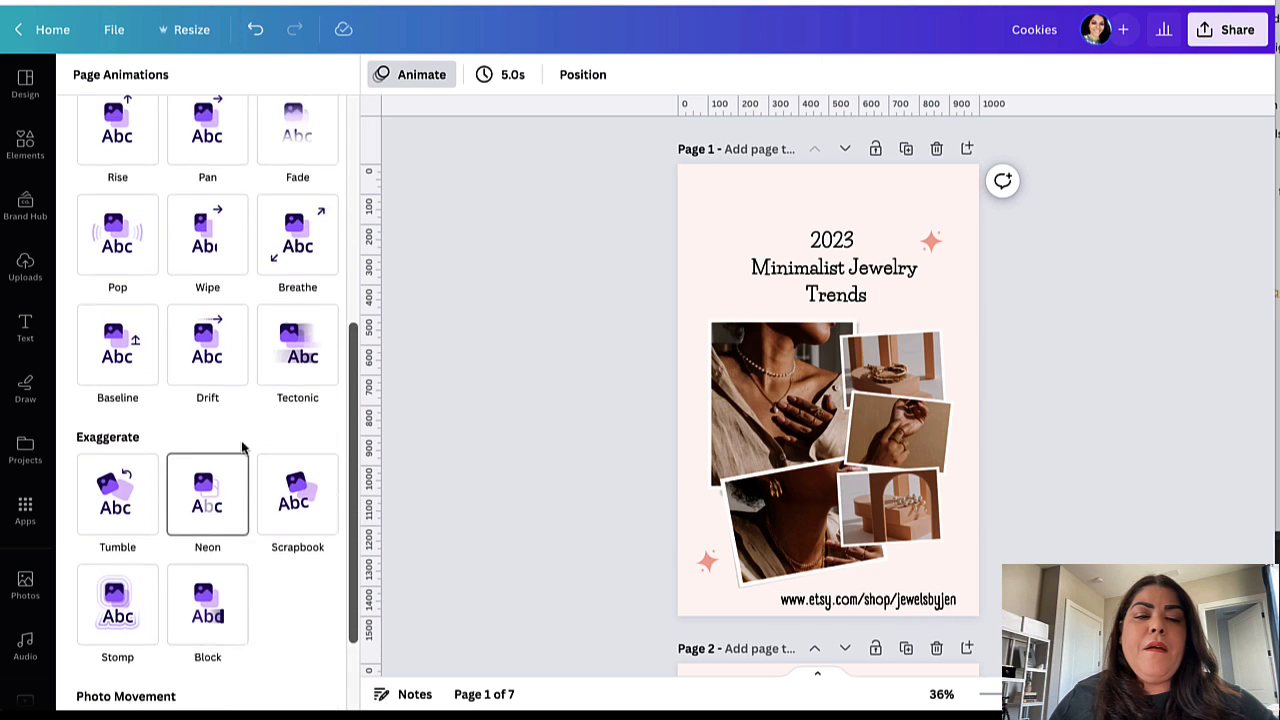
left_click(237, 440)
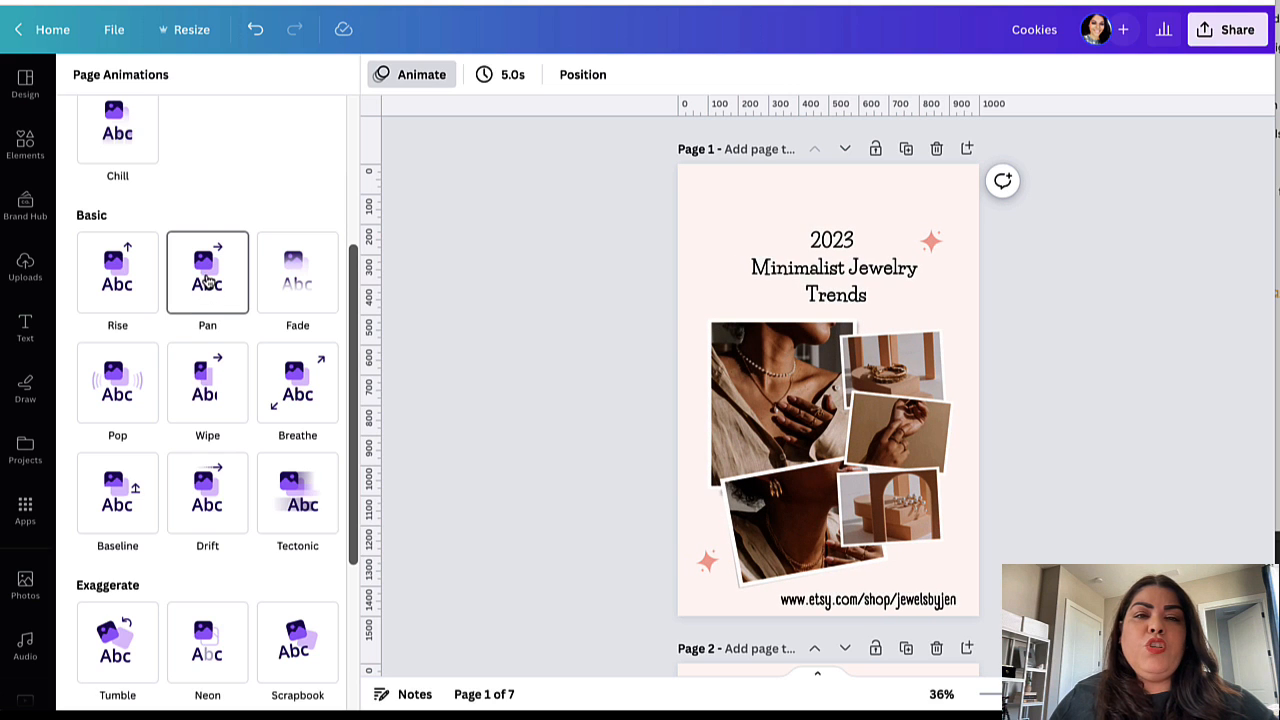
left_click(205, 281)
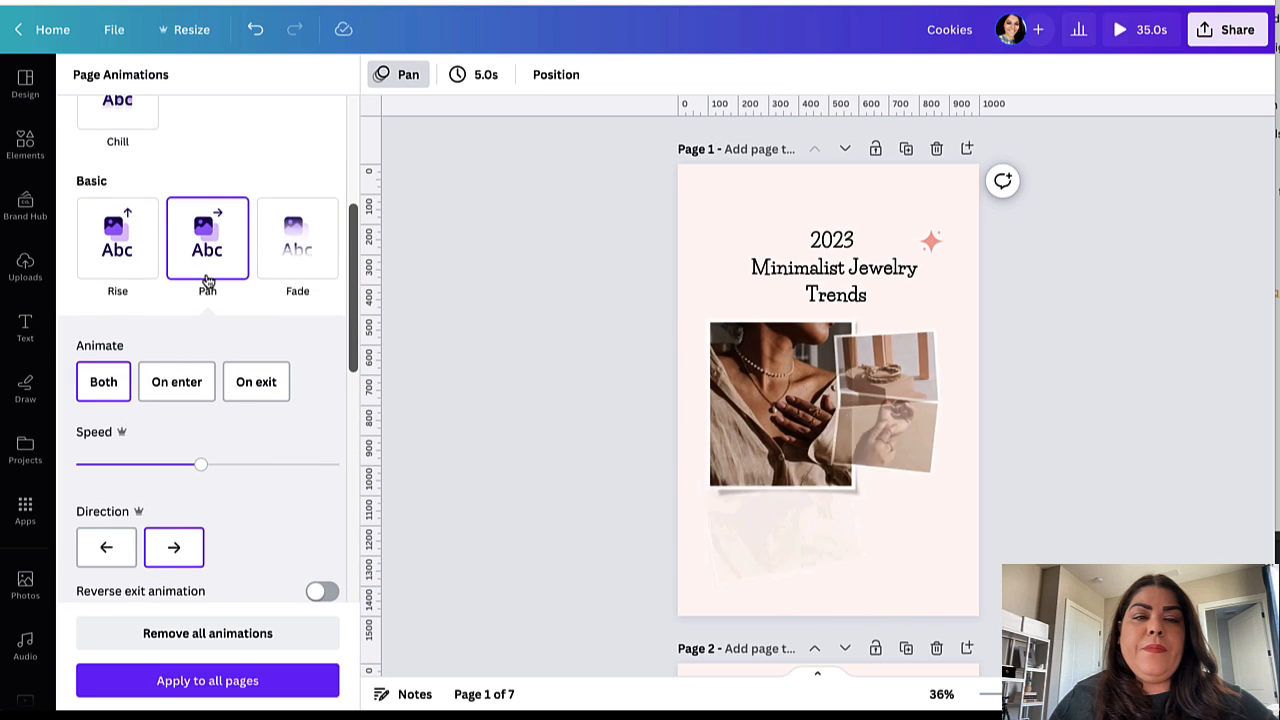
Step: Set the Pan animation to play on both enter and exit, panning rightward
left_click(104, 360)
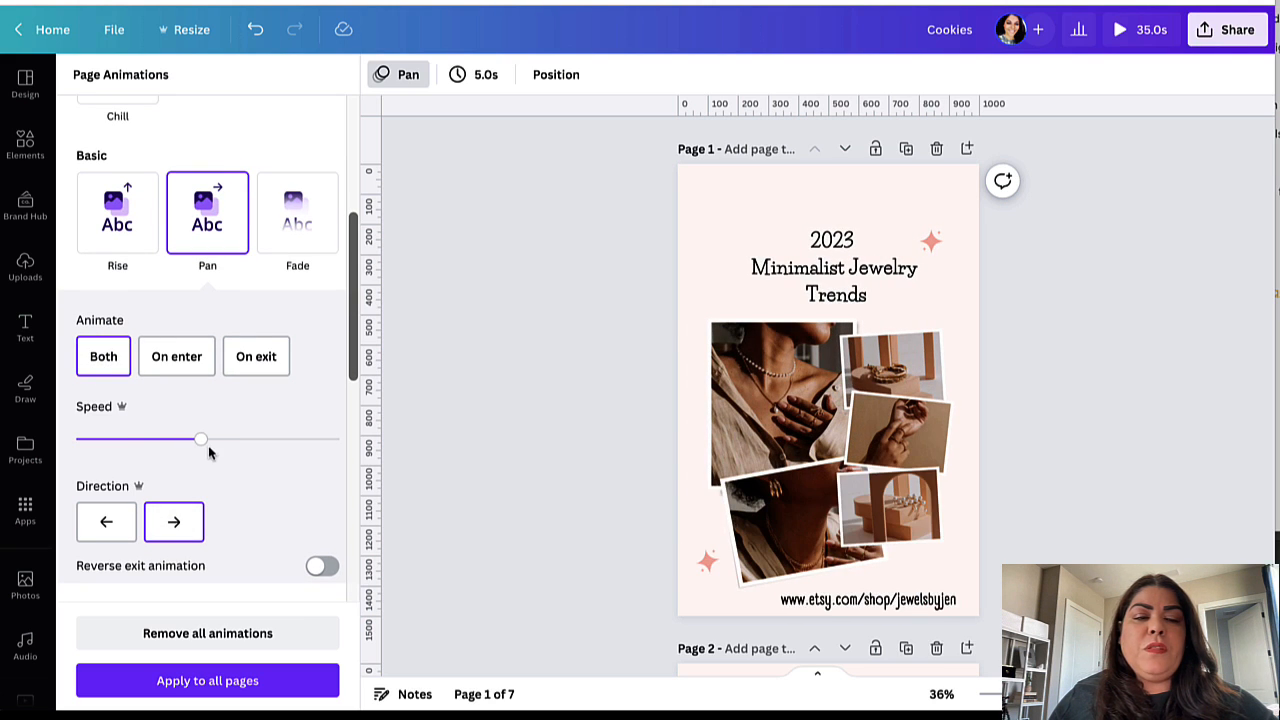
scroll(110, 520, "down", 3)
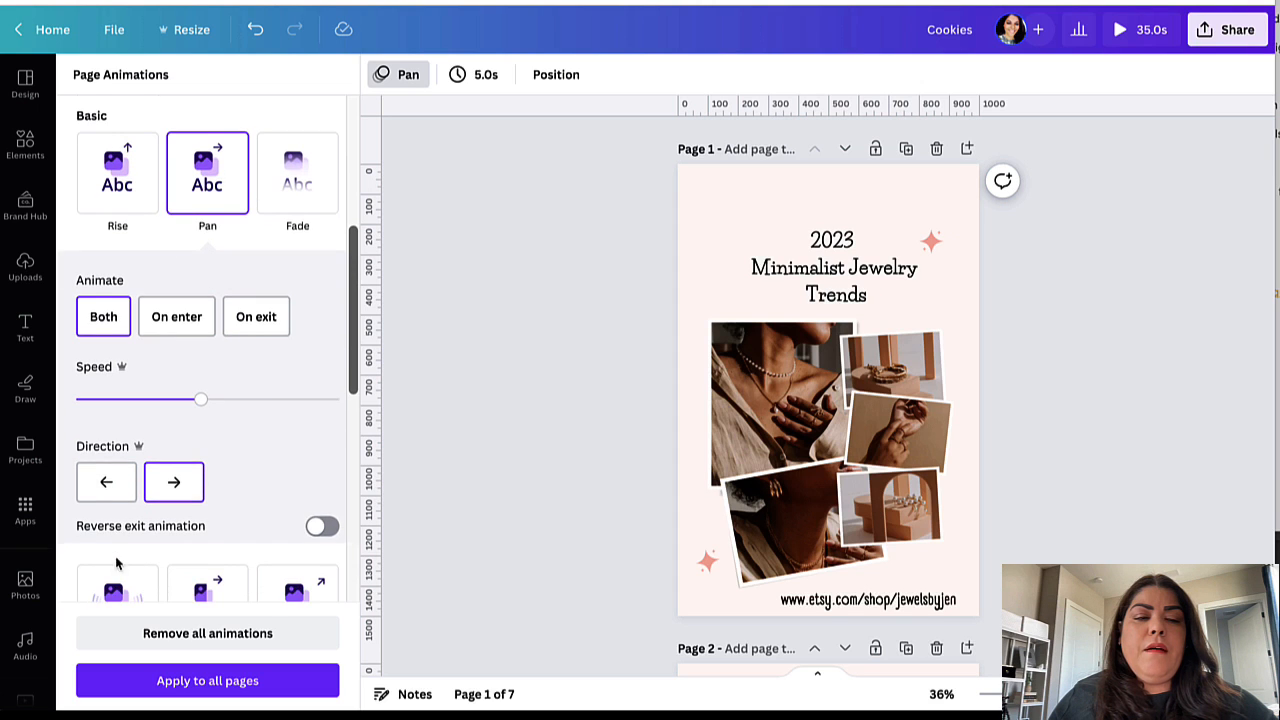
left_click(106, 379)
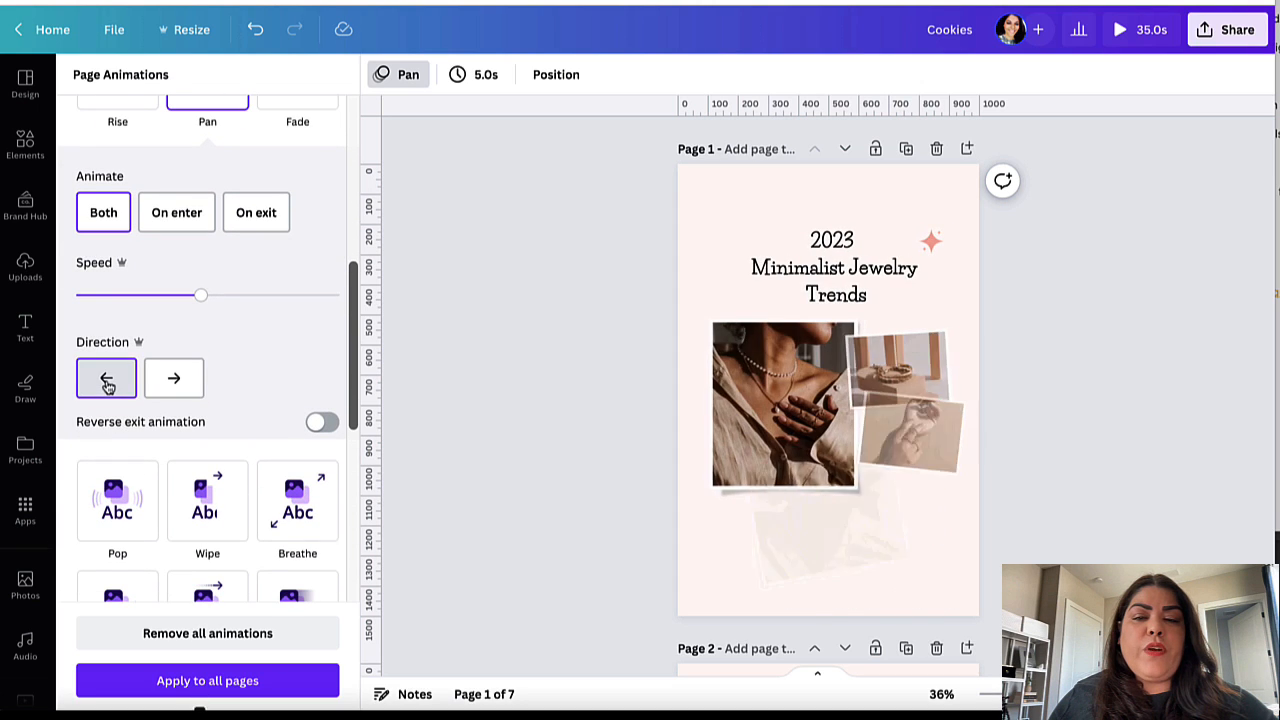
left_click(174, 390)
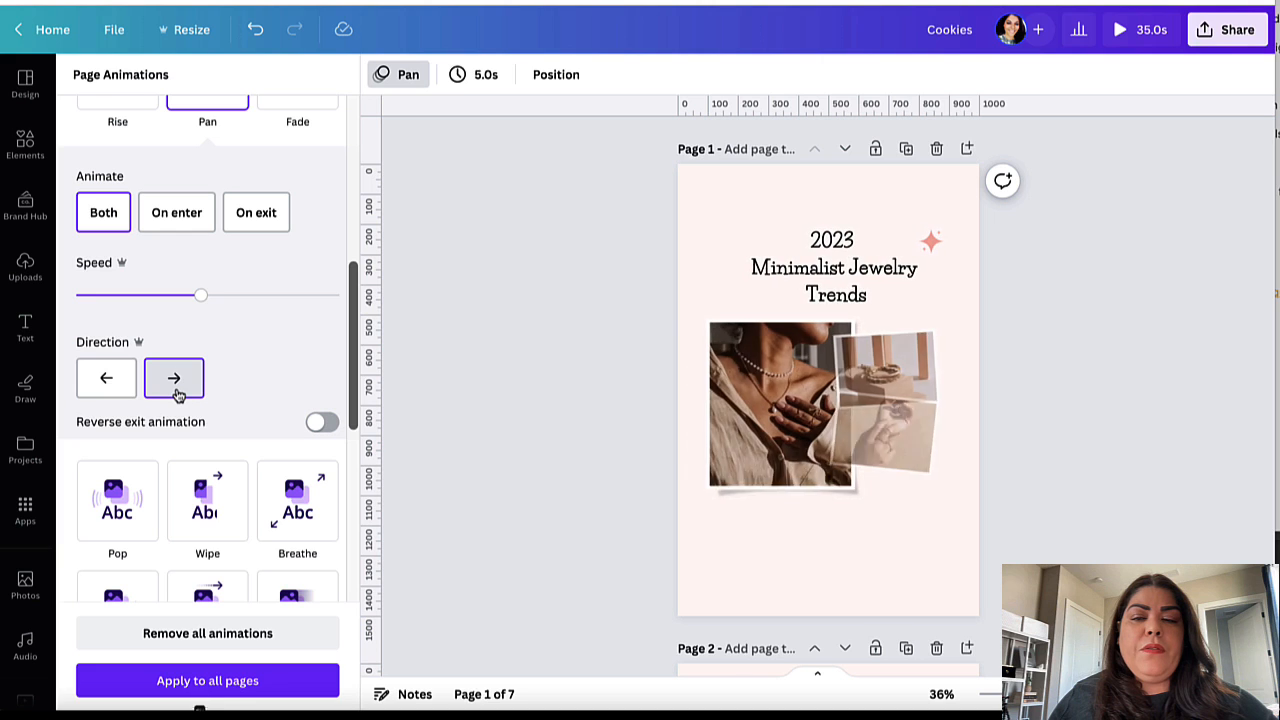
scroll(212, 368, "down", 4)
scroll(212, 368, "up", 1)
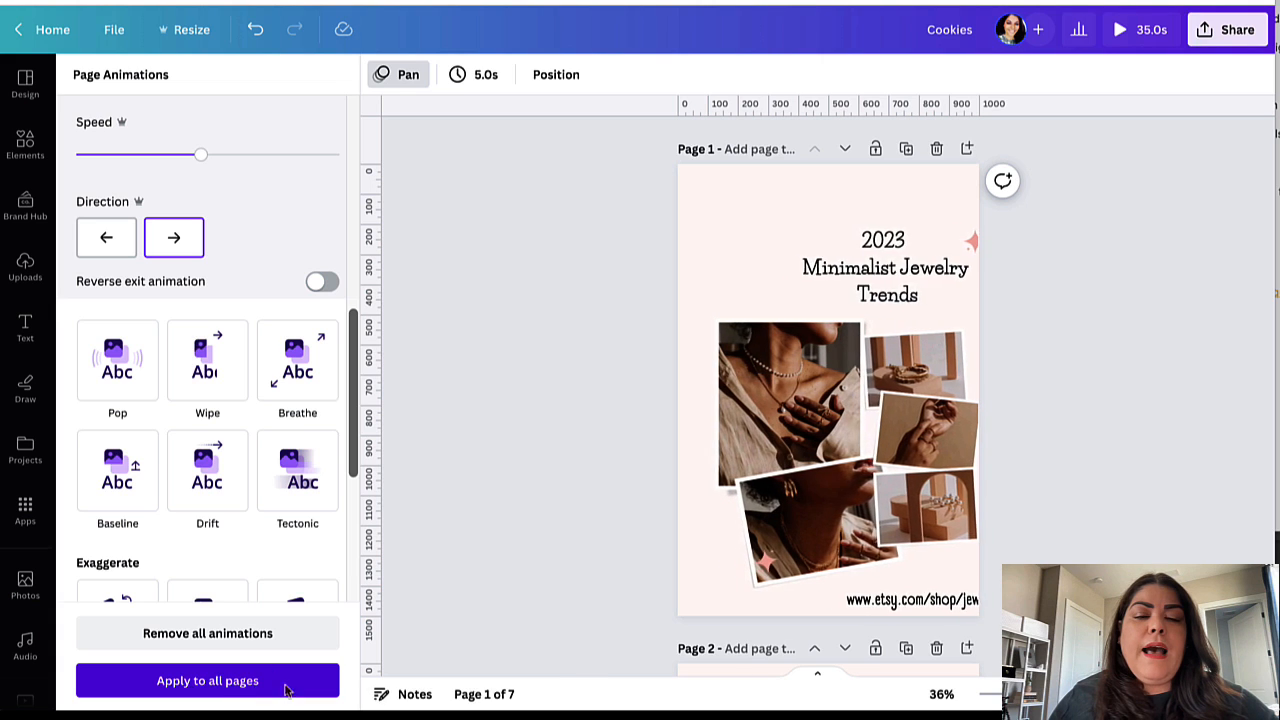
scroll(672, 547, "down", 5)
Step: Select page 2, choose Pan, and apply the Pan animation to all seven pages
left_click(672, 547)
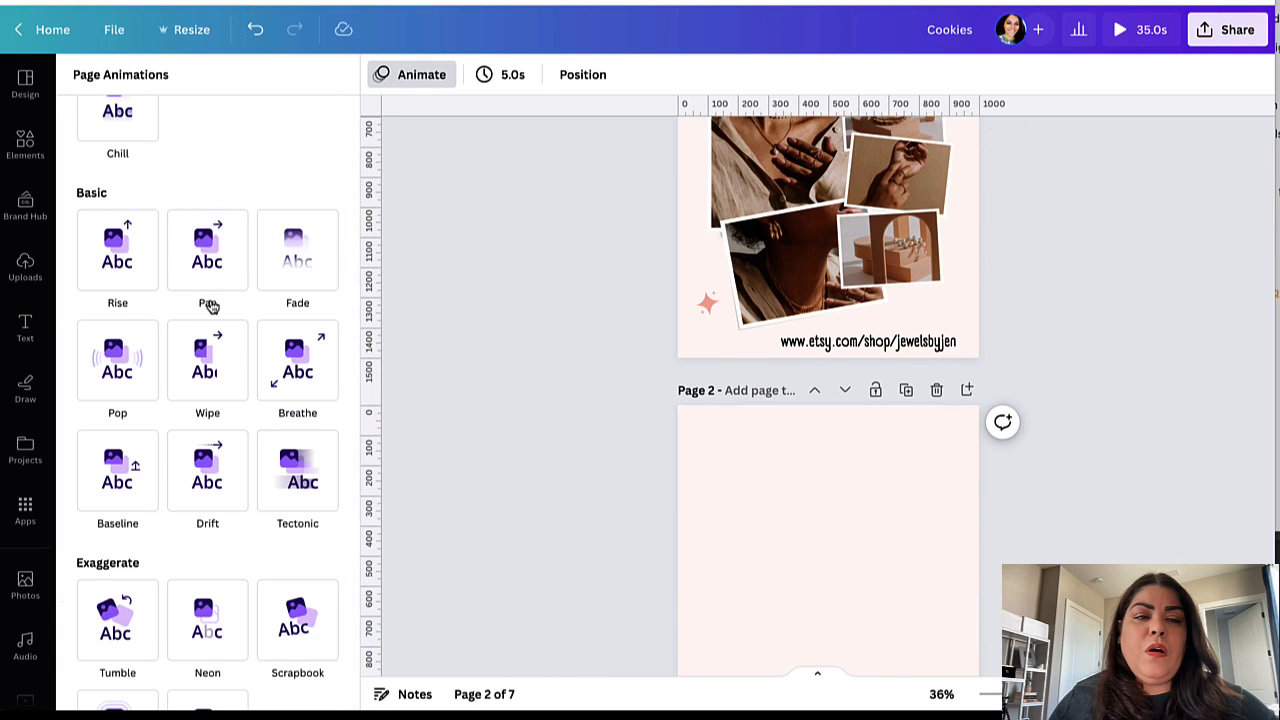
left_click(216, 263)
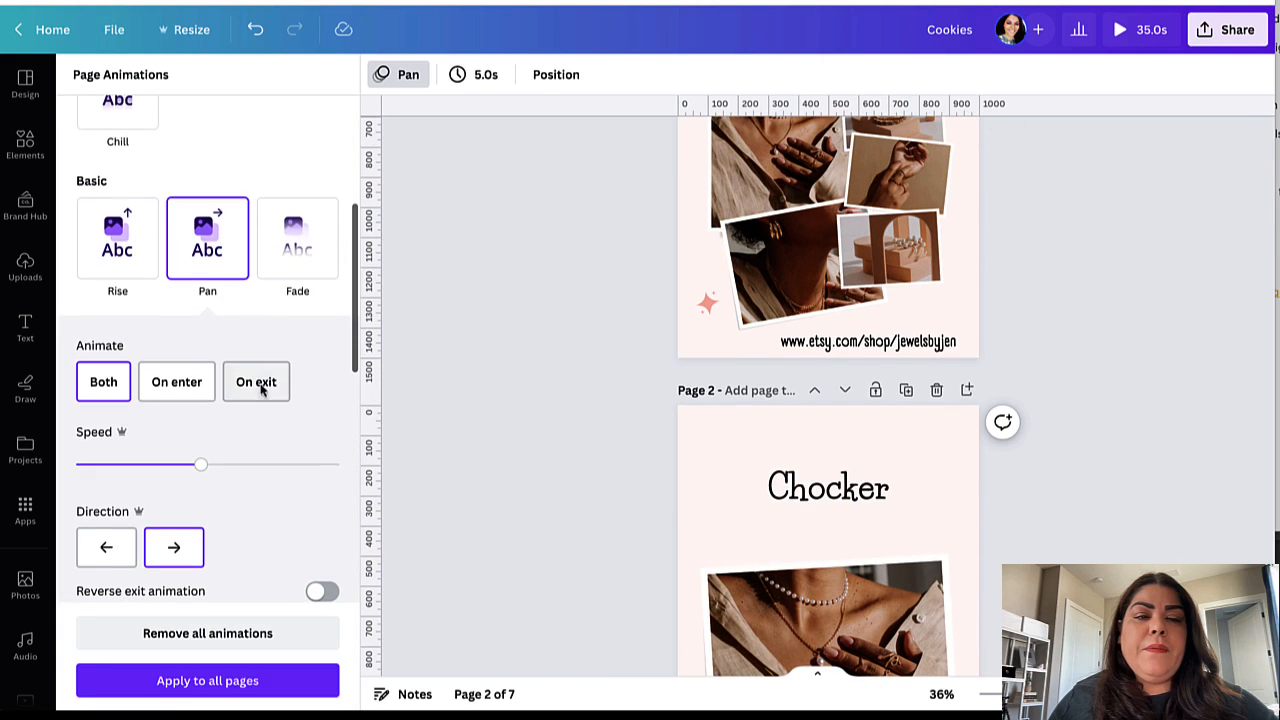
left_click(250, 680)
scroll(707, 392, "down", 10)
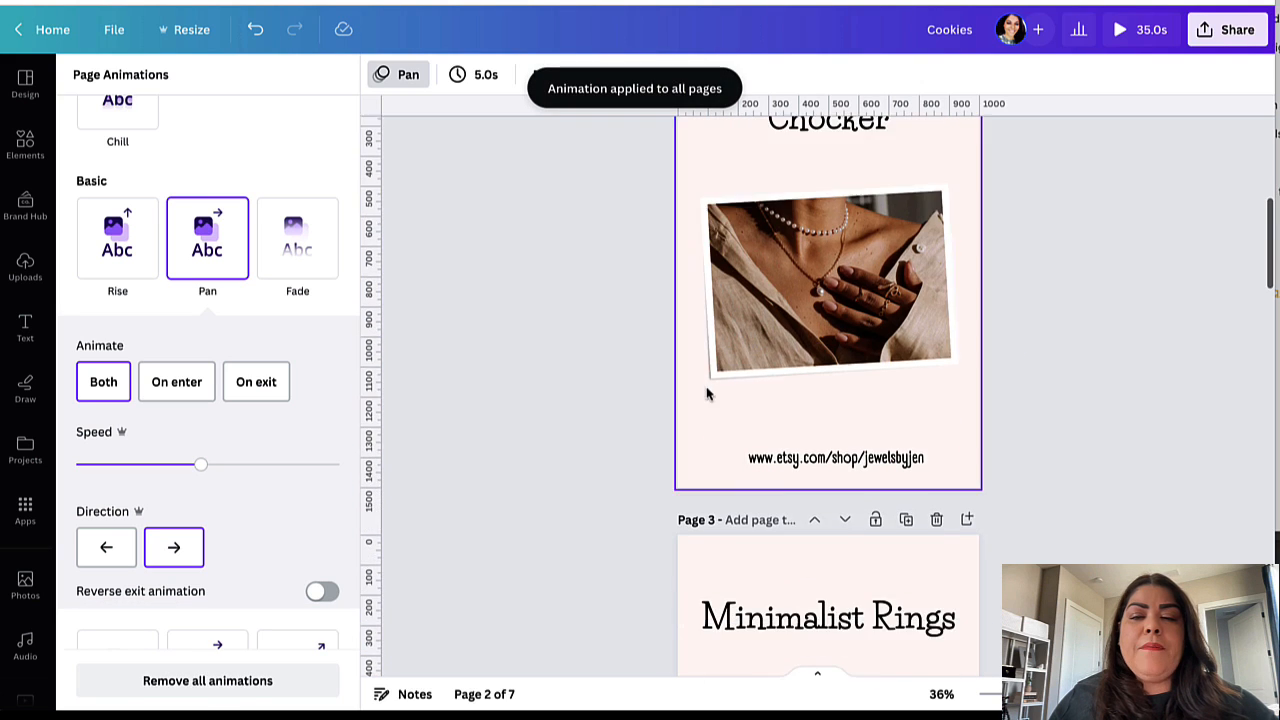
Step: Set the page timing to 3 seconds and apply it to all 7 pages
scroll(728, 456, "down", 2)
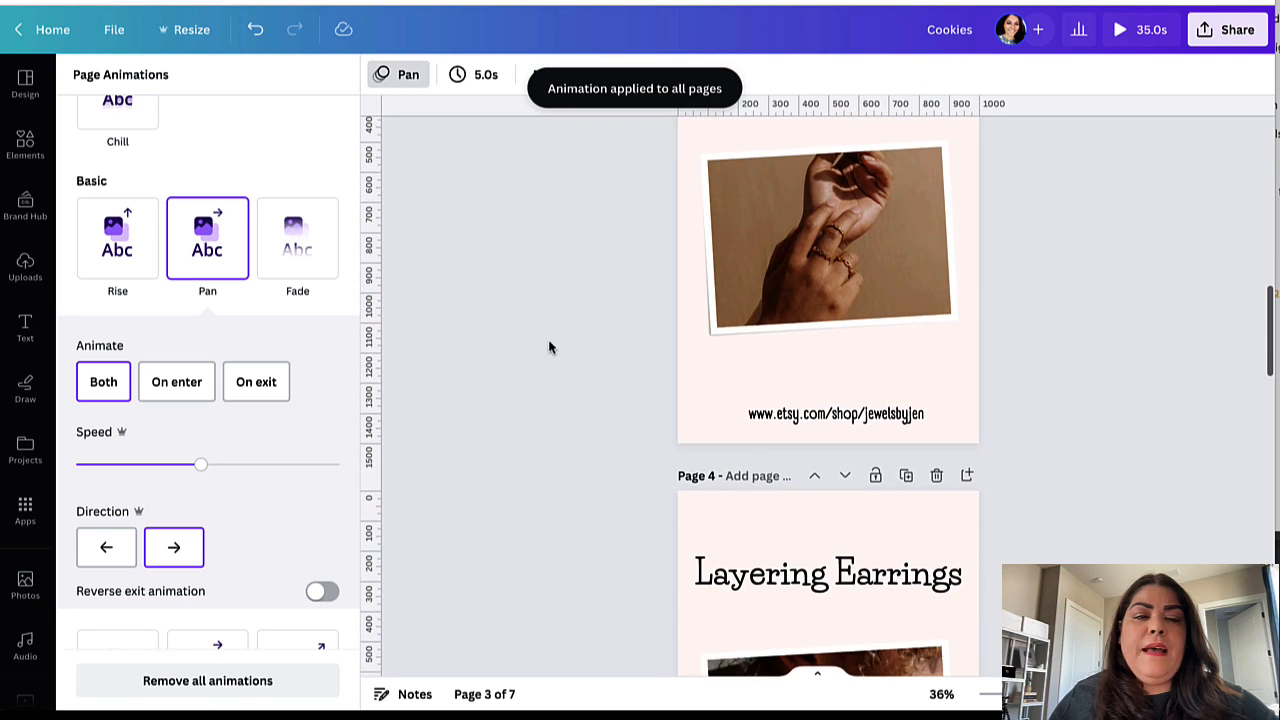
scroll(483, 263, "down", 5)
scroll(795, 283, "up", 3)
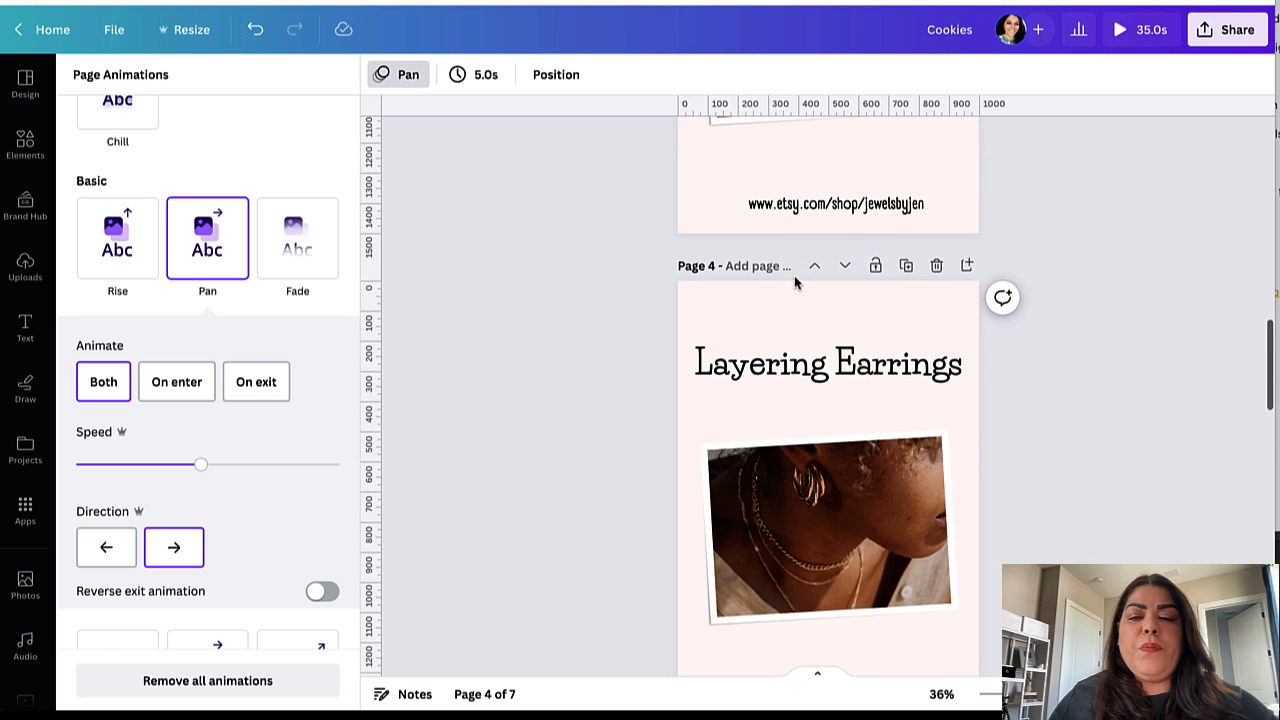
scroll(795, 283, "up", 15)
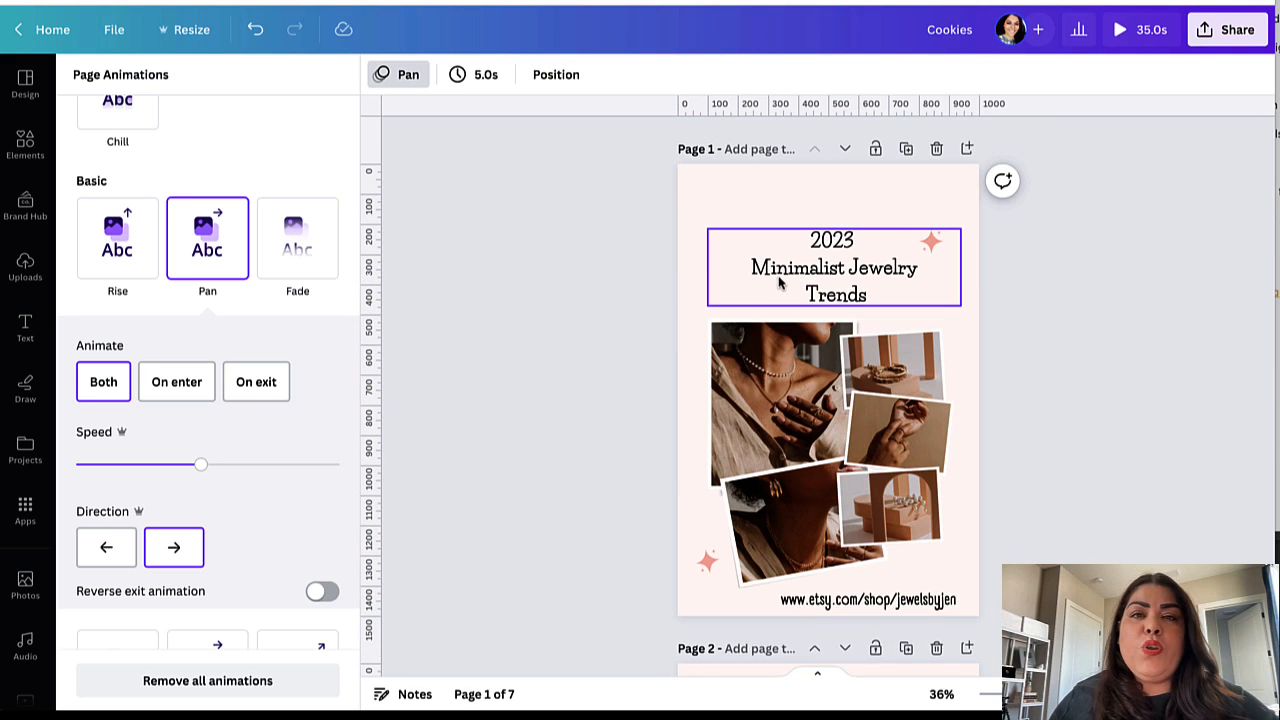
left_click(481, 80)
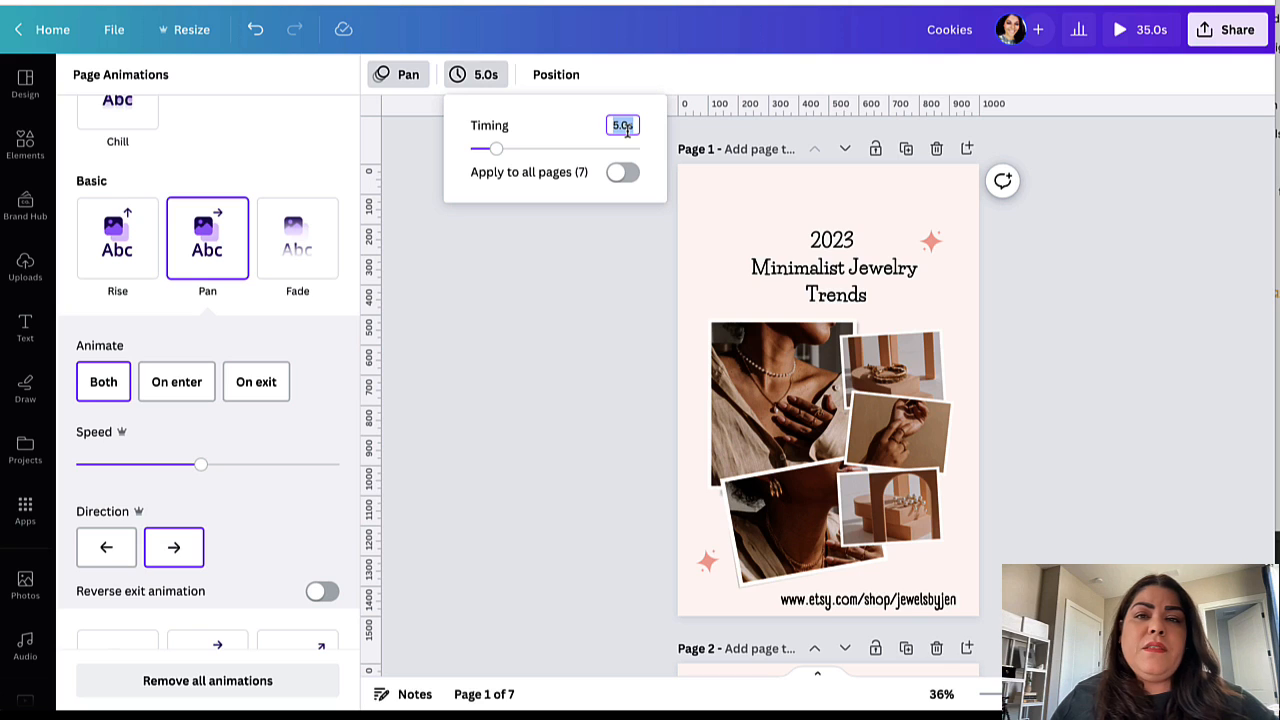
type("3")
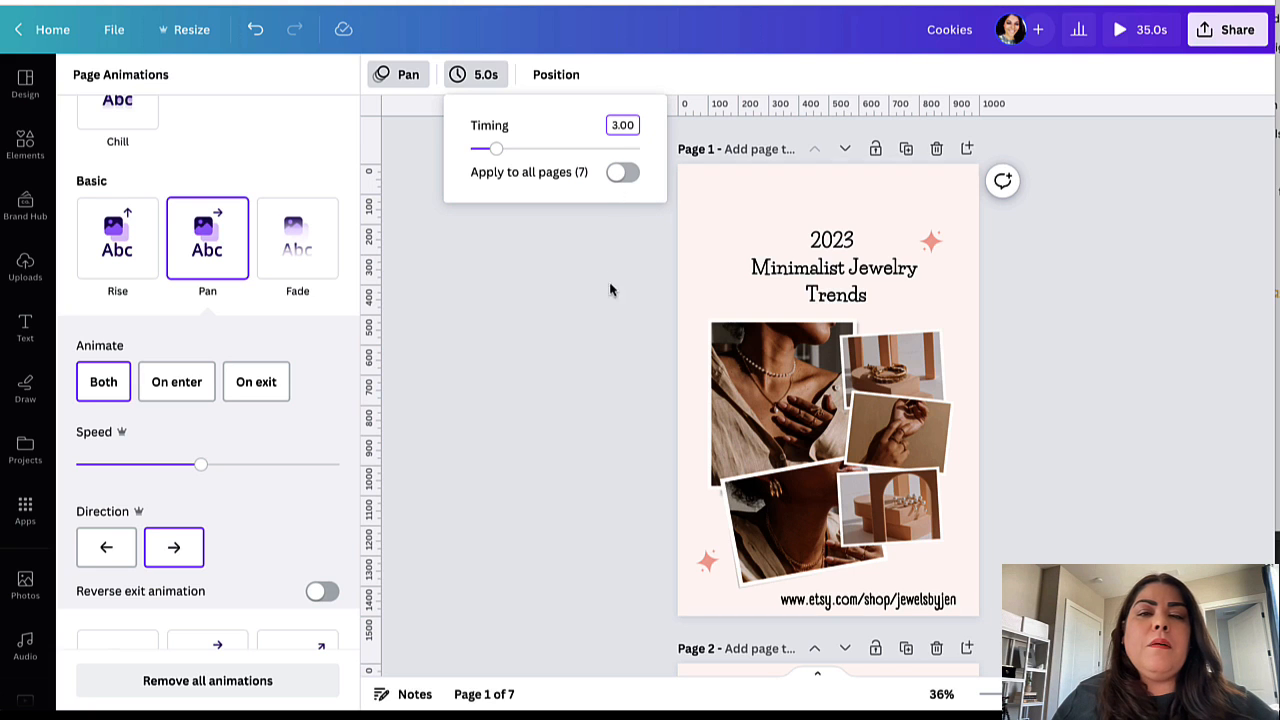
scroll(872, 442, "down", 3)
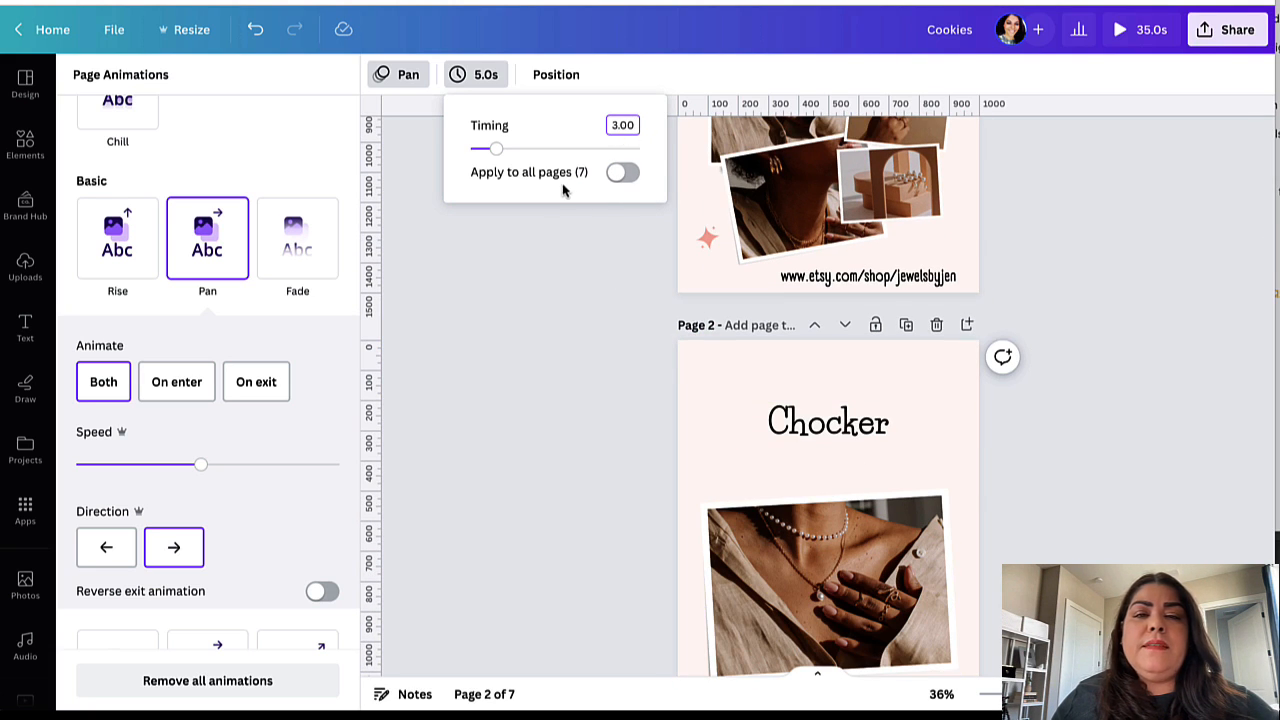
left_click(622, 172)
Step: Scroll through the pages to confirm each lasts 3.0s, totalling 21.0s
scroll(724, 296, "up", 3)
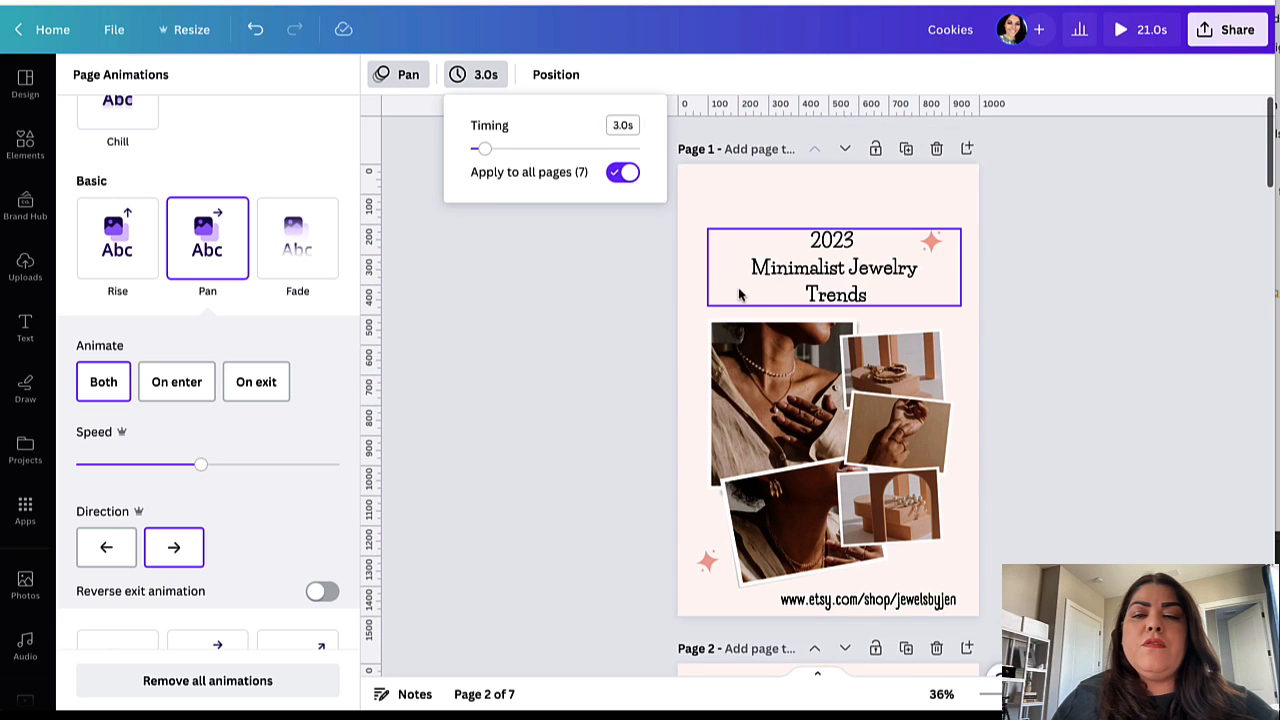
scroll(748, 289, "down", 3)
scroll(730, 362, "down", 10)
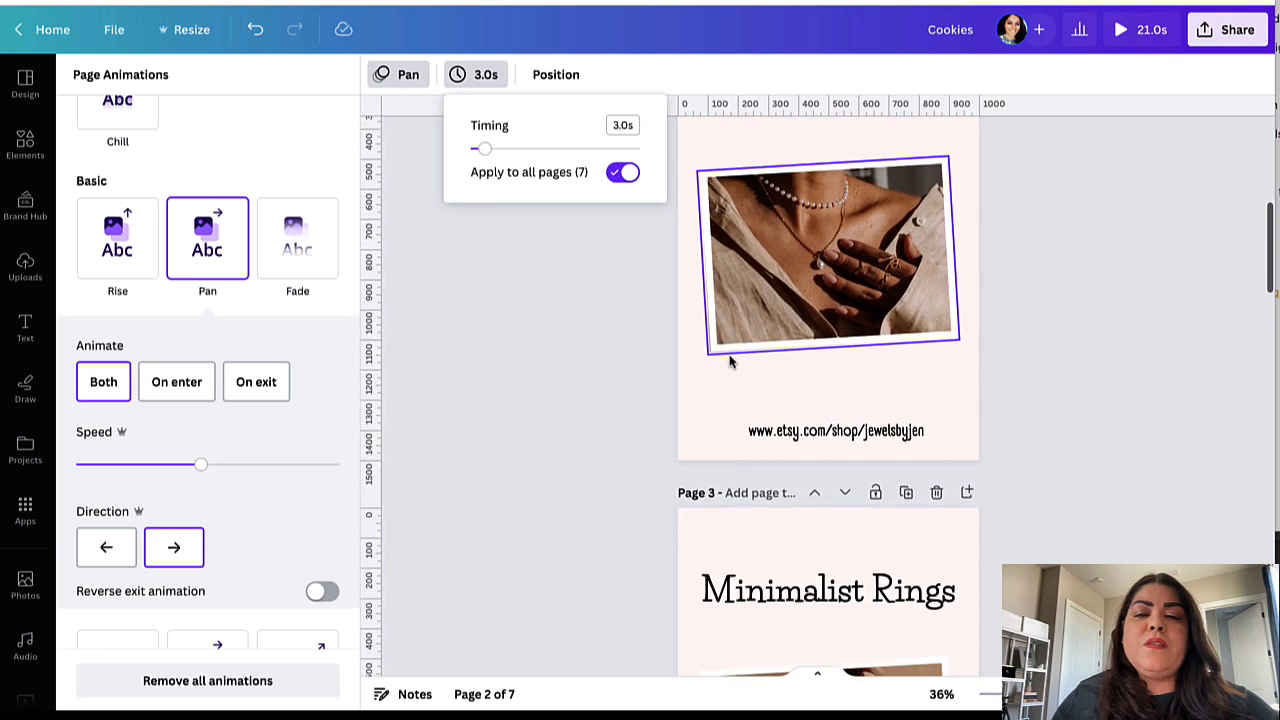
scroll(749, 463, "down", 15)
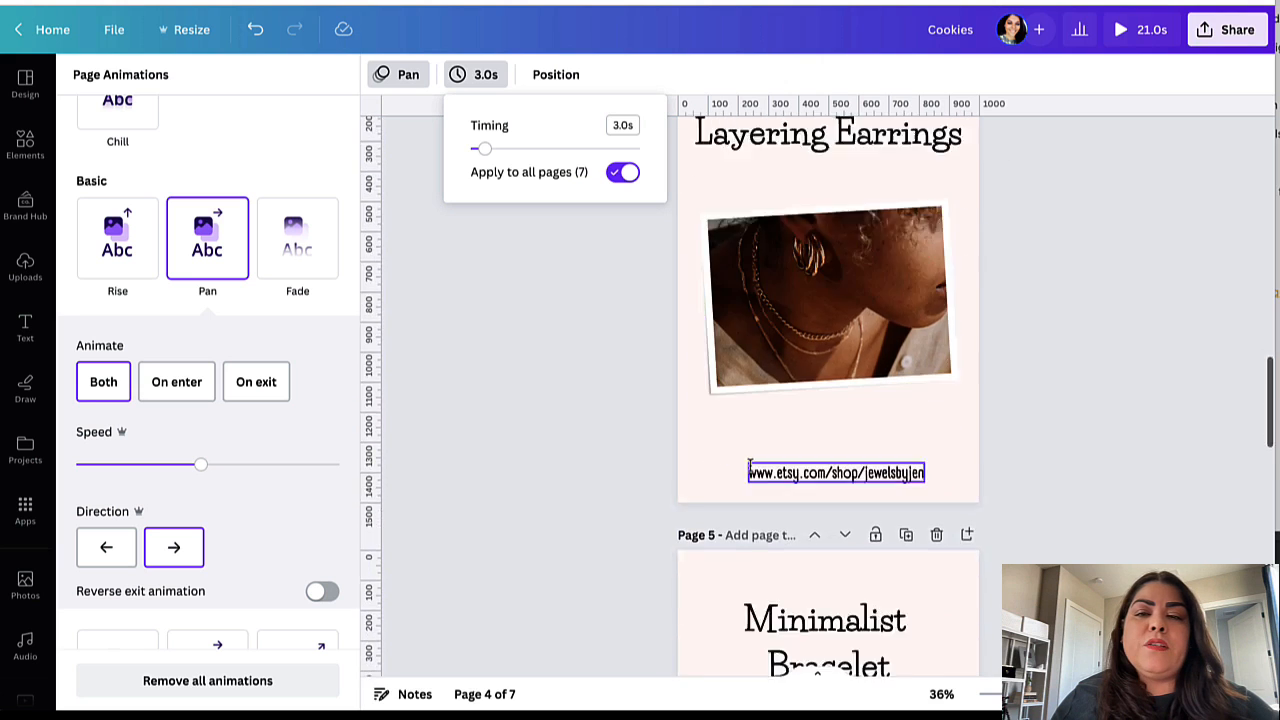
scroll(749, 463, "up", 20)
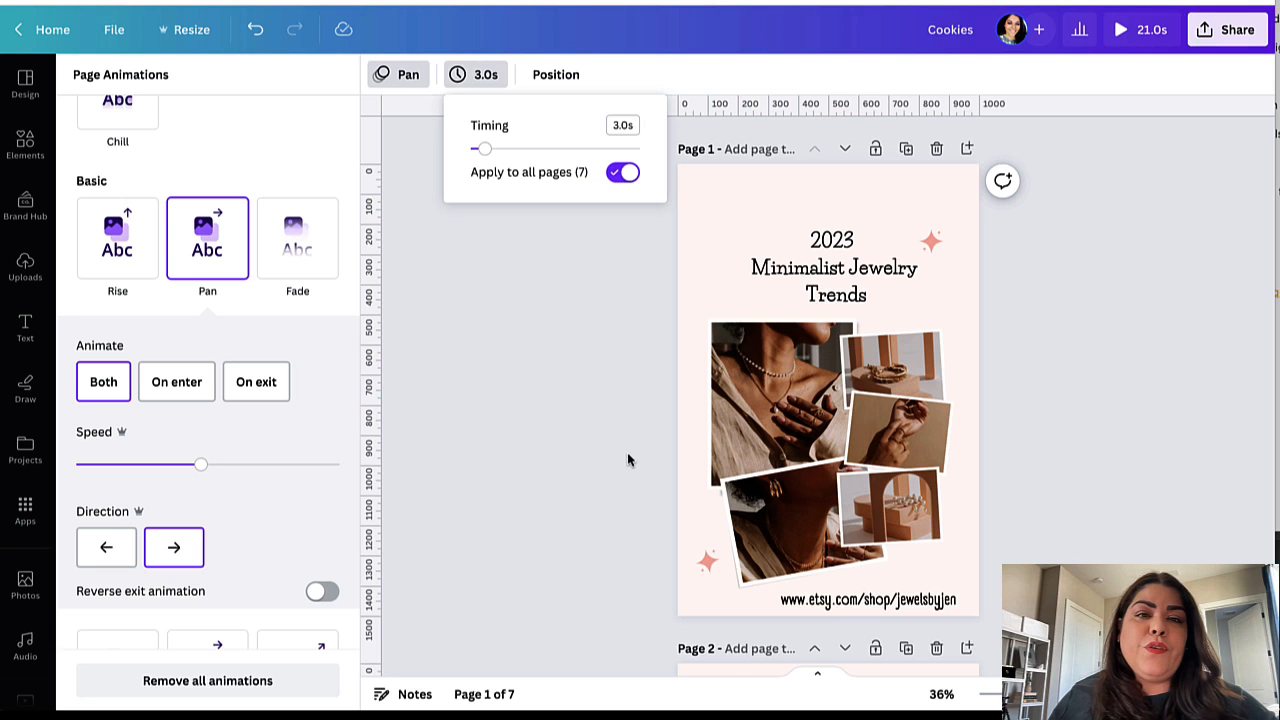
scroll(720, 430, "down", 5)
scroll(762, 450, "down", 3)
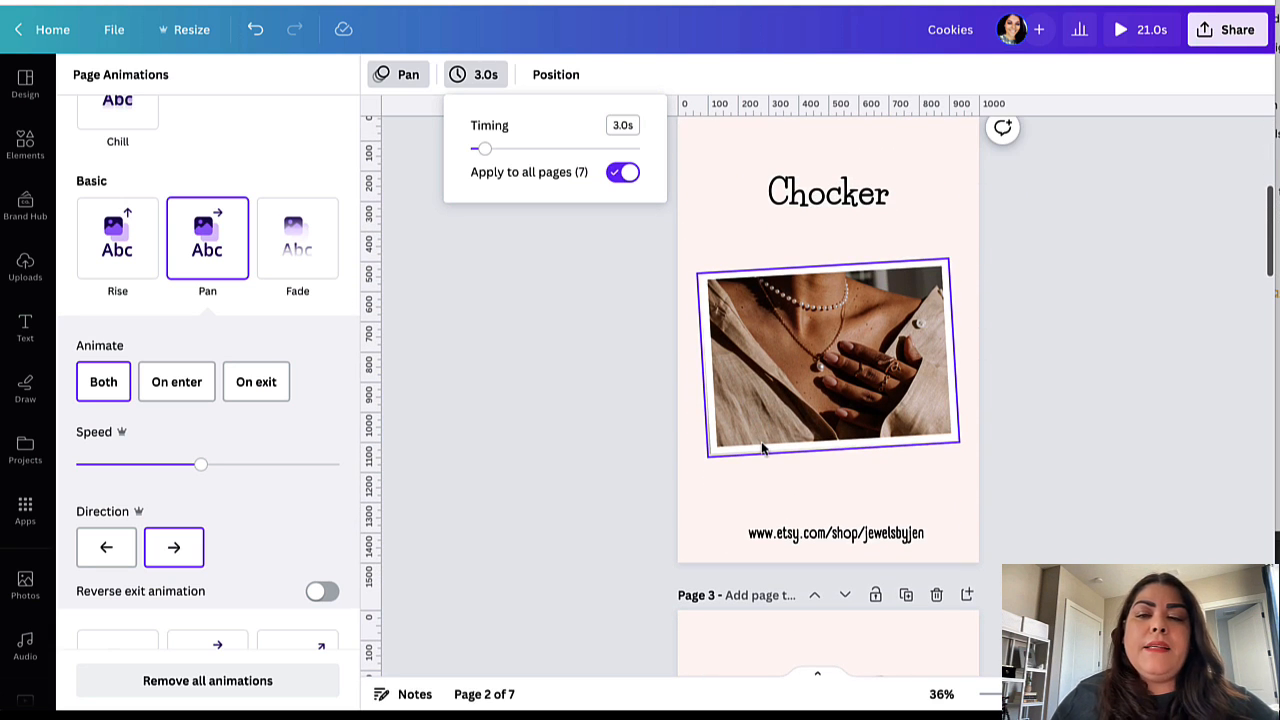
scroll(774, 461, "down", 3)
scroll(774, 461, "up", 10)
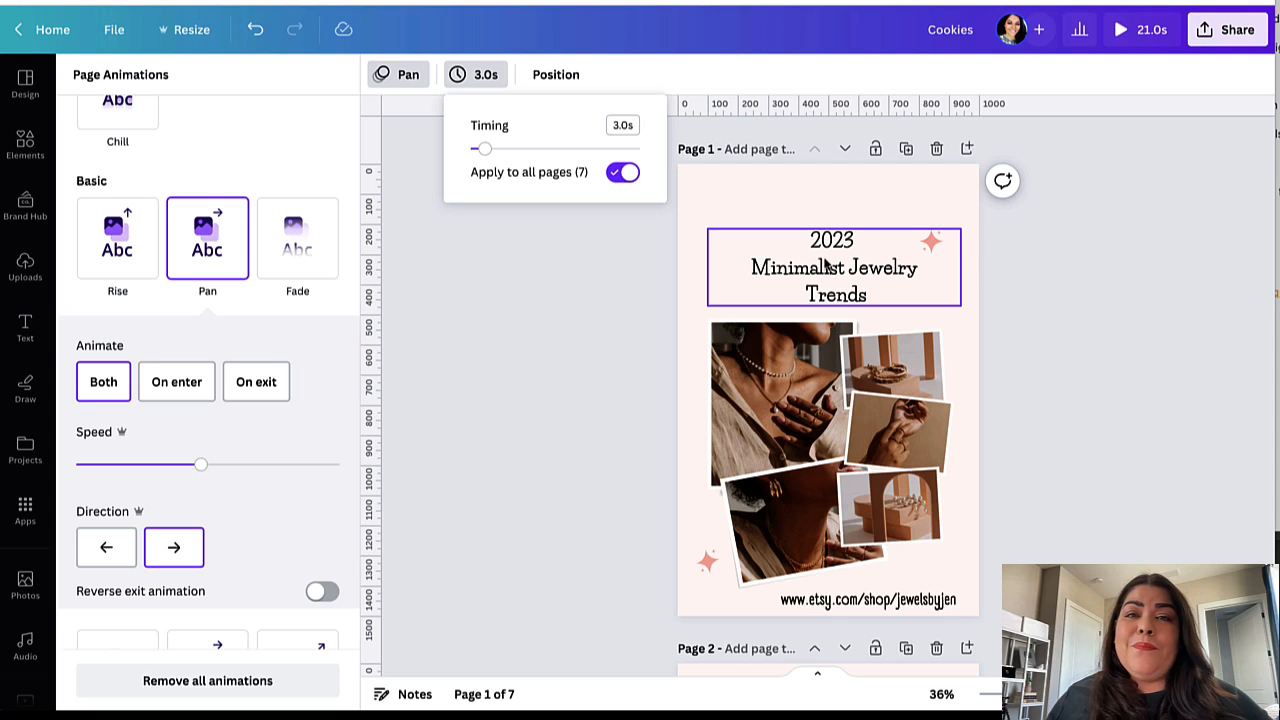
Step: Replace the design title Cookies with 'minimalist-jewelry', correcting typos along the way
left_click(944, 28)
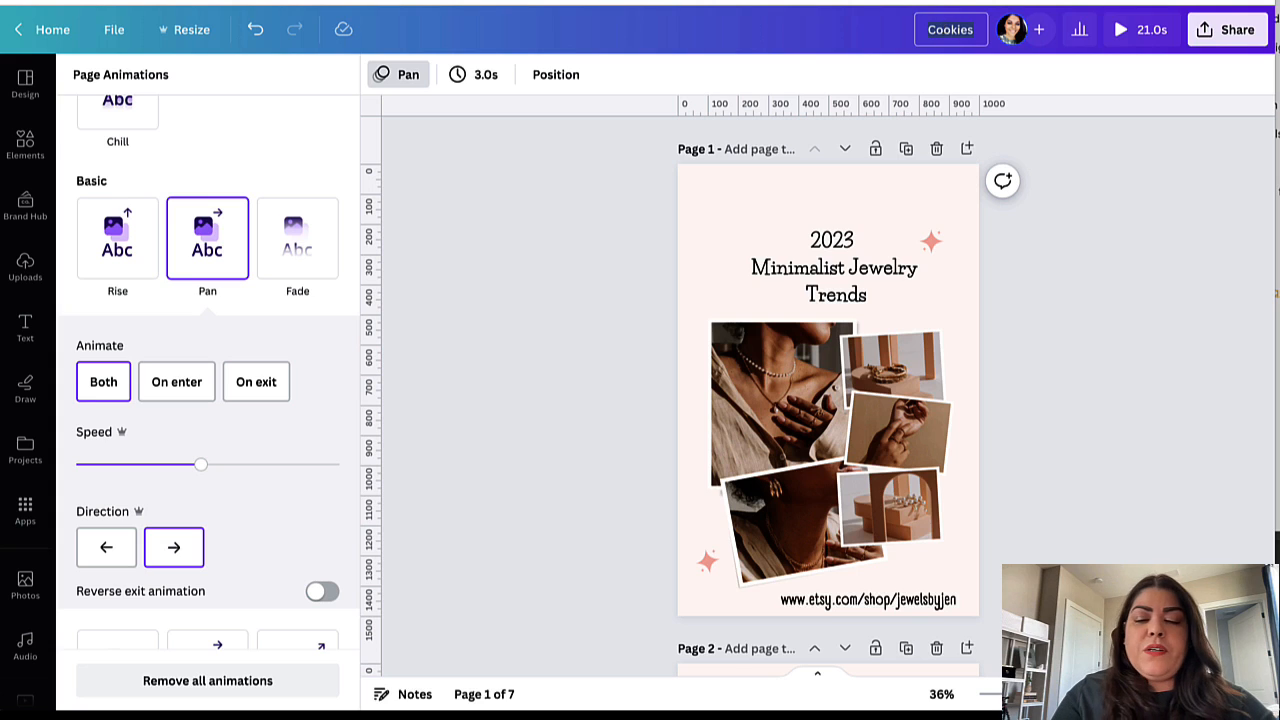
type("minimalistp")
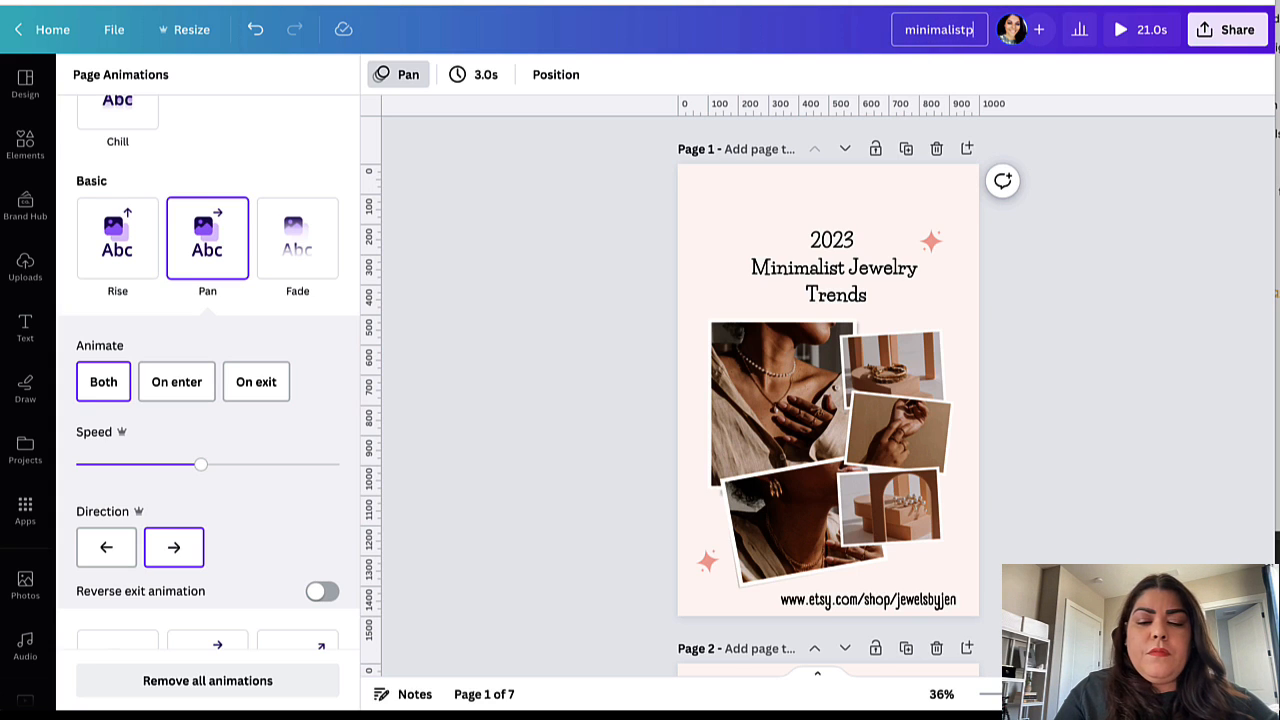
key("BackSpace")
type("-")
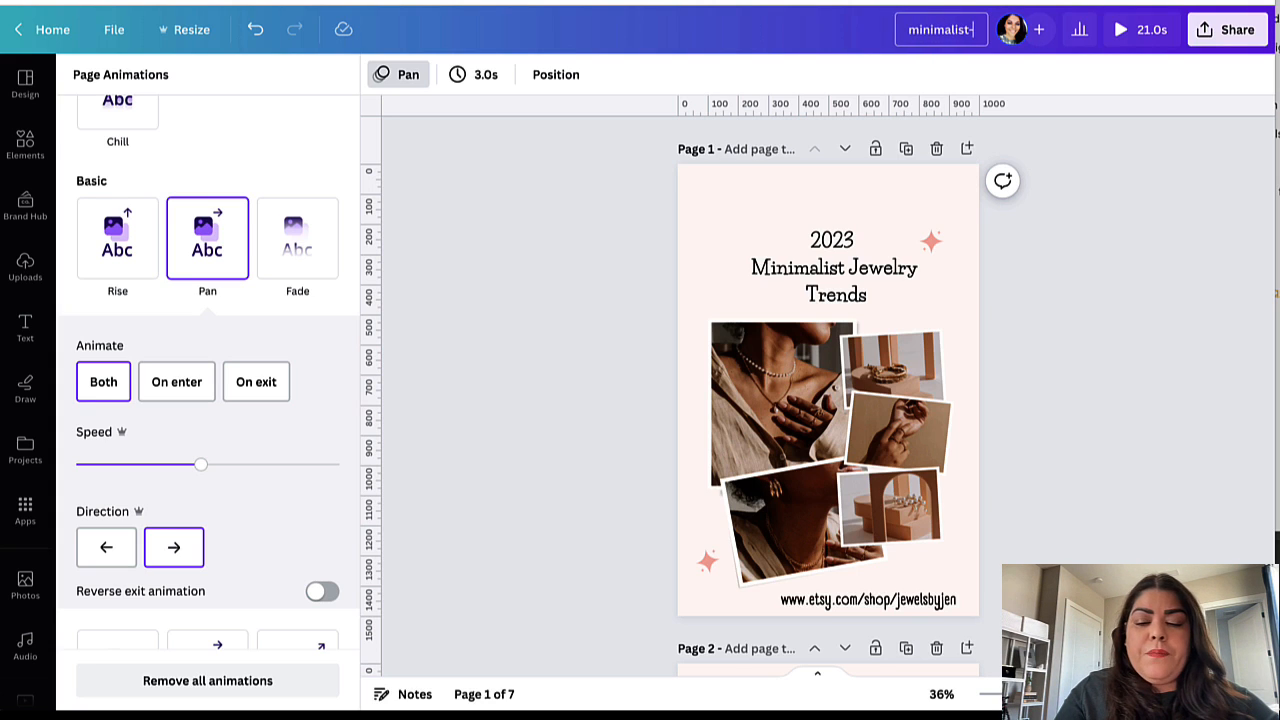
type("jwe")
key("BackSpace")
key("BackSpace")
type("wel")
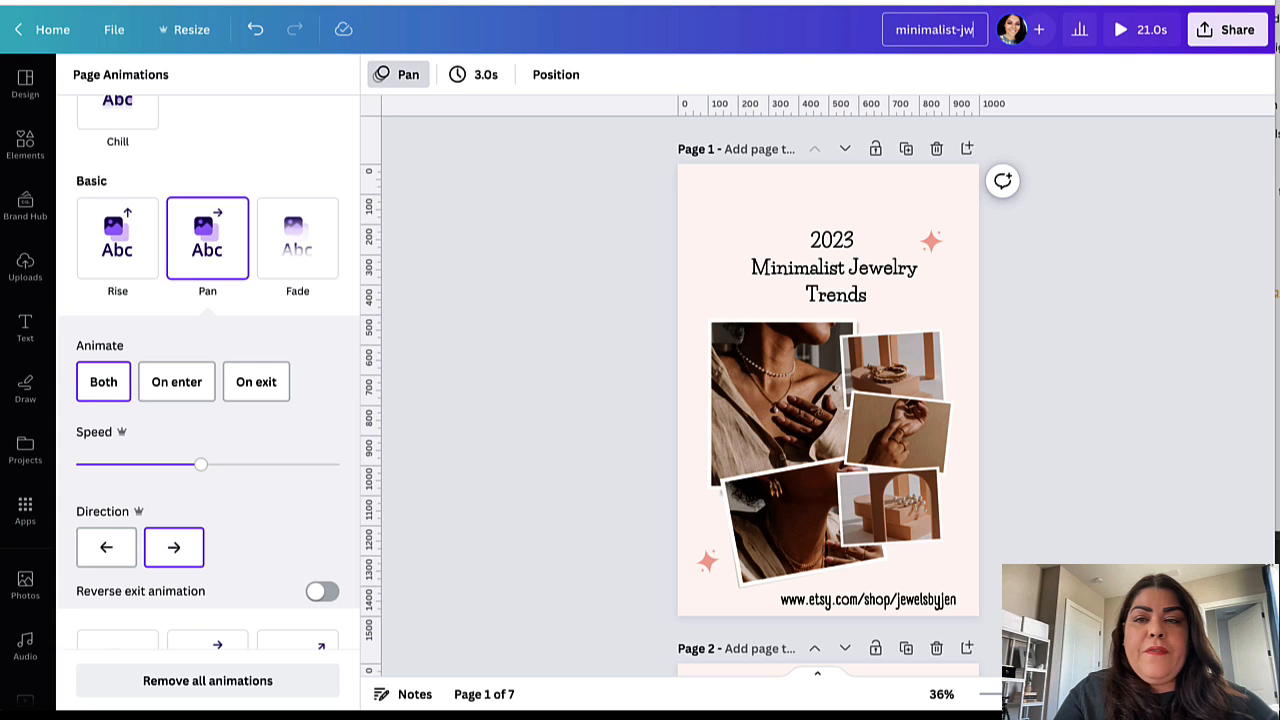
key("BackSpace")
key("BackSpace")
key("BackSpace")
type("ewelr")
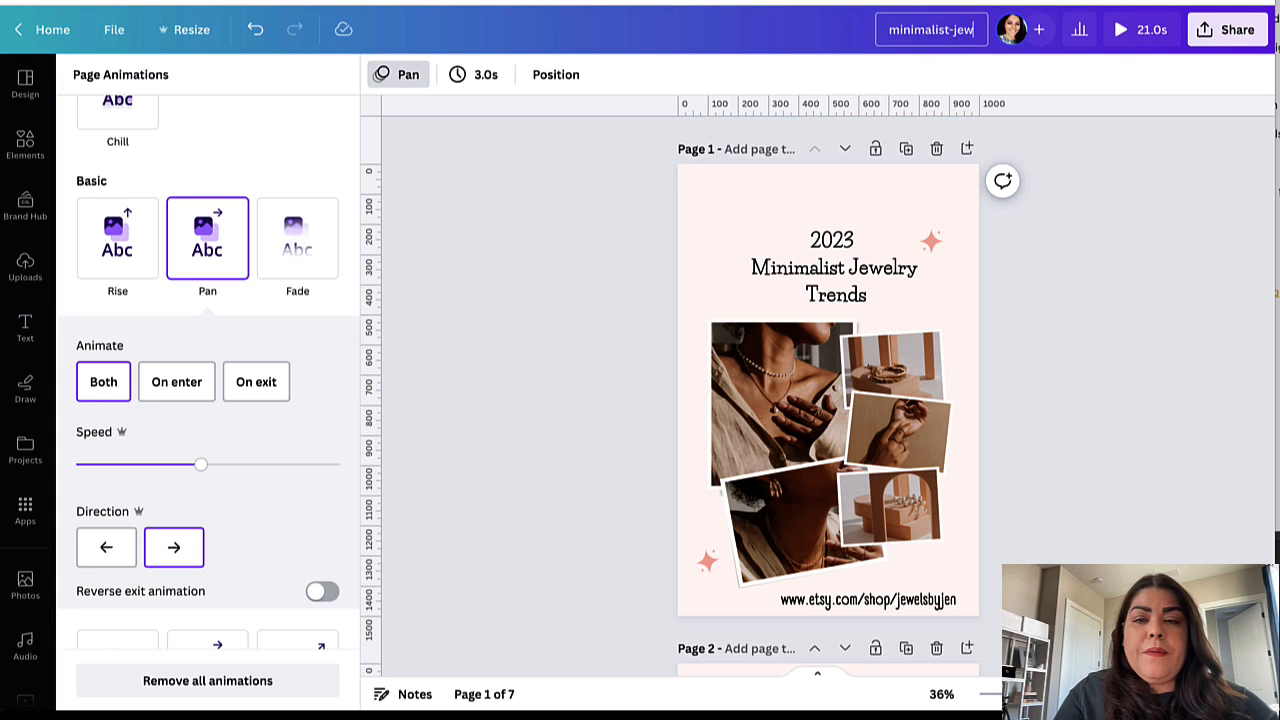
type("y")
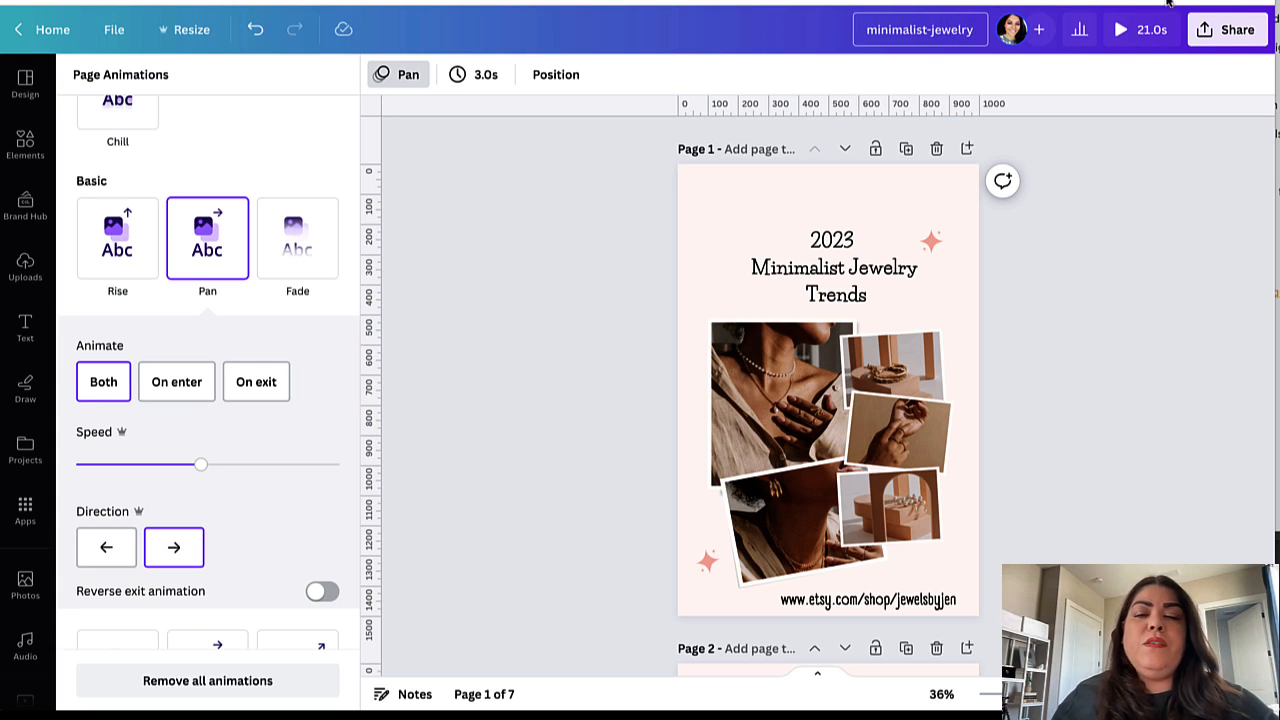
Step: Download the minimalist-jewelry design, all 7 pages, as an MP4 video
left_click(1228, 29)
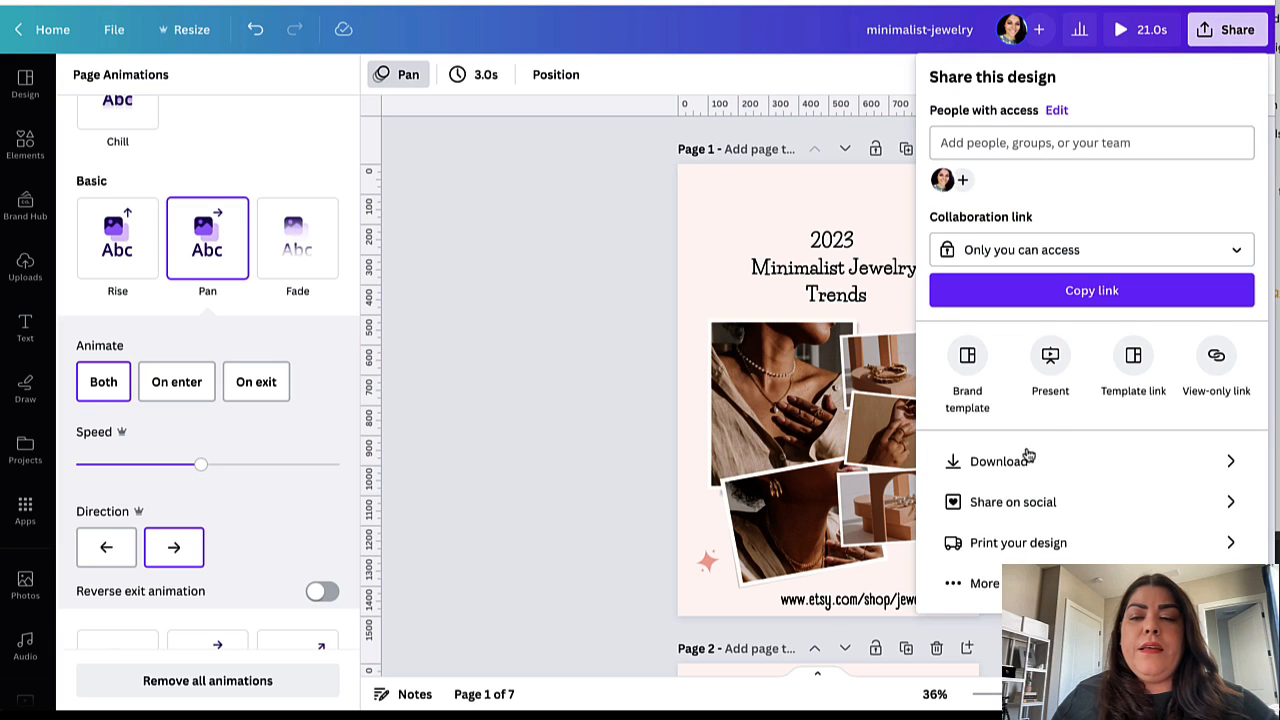
left_click(985, 461)
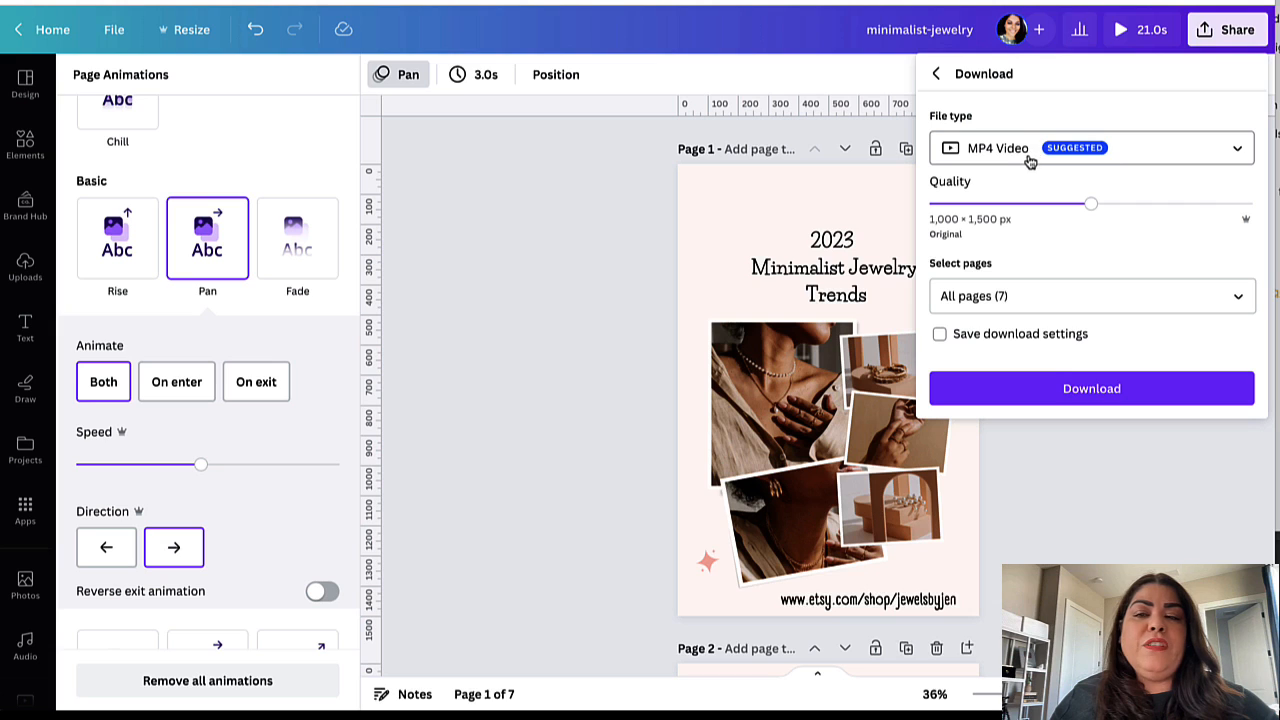
left_click(1014, 393)
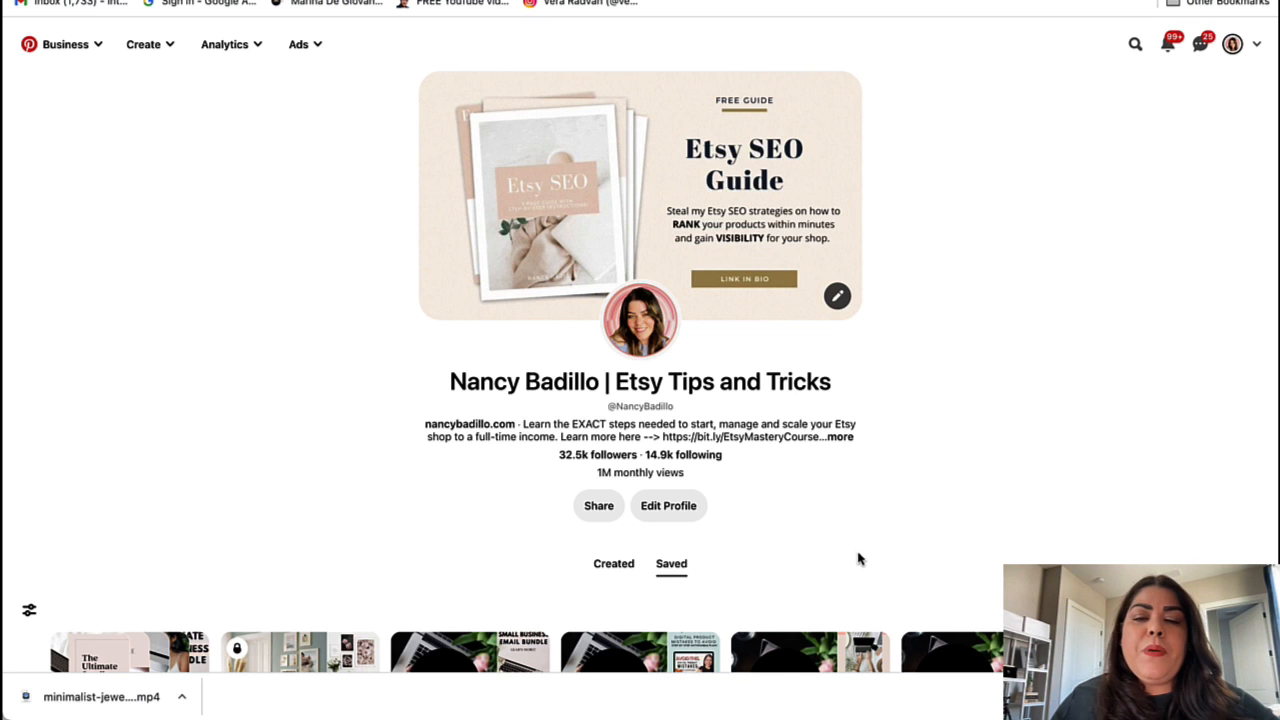
Step: Create a new Idea Pin draft and upload the downloaded minimalist-jewelry MP4 video
scroll(858, 559, "down", 3)
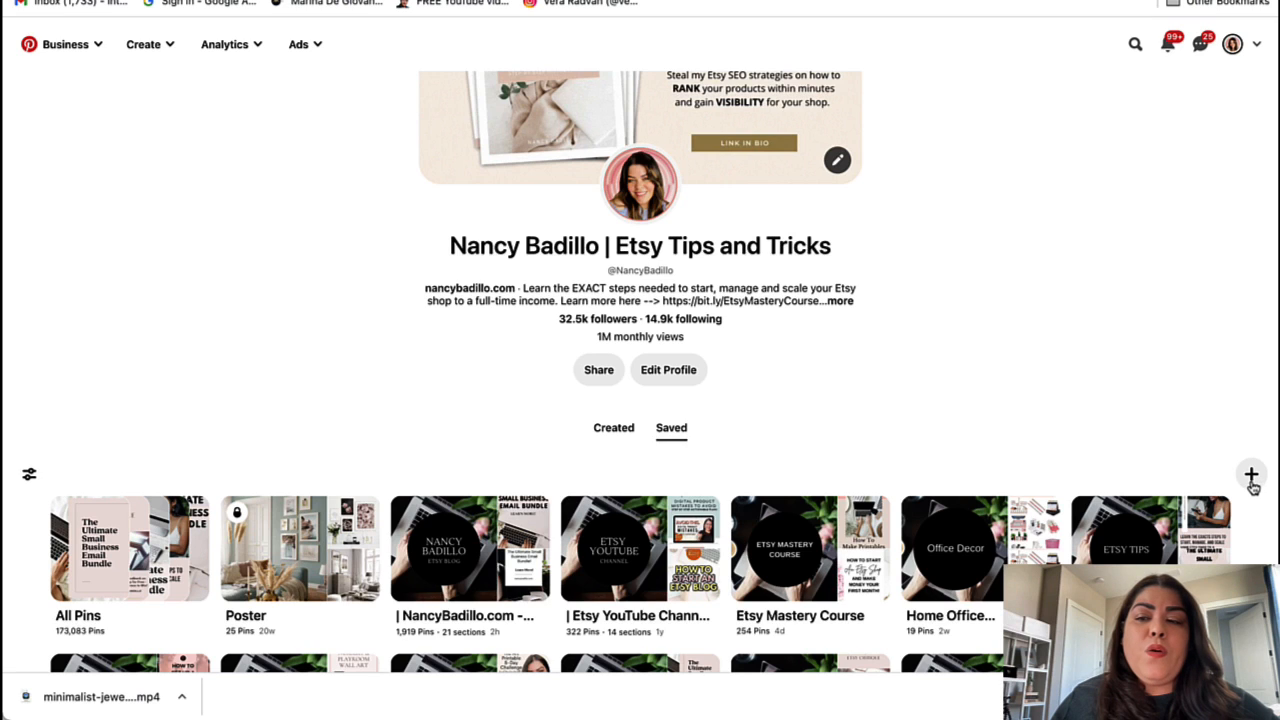
left_click(1251, 477)
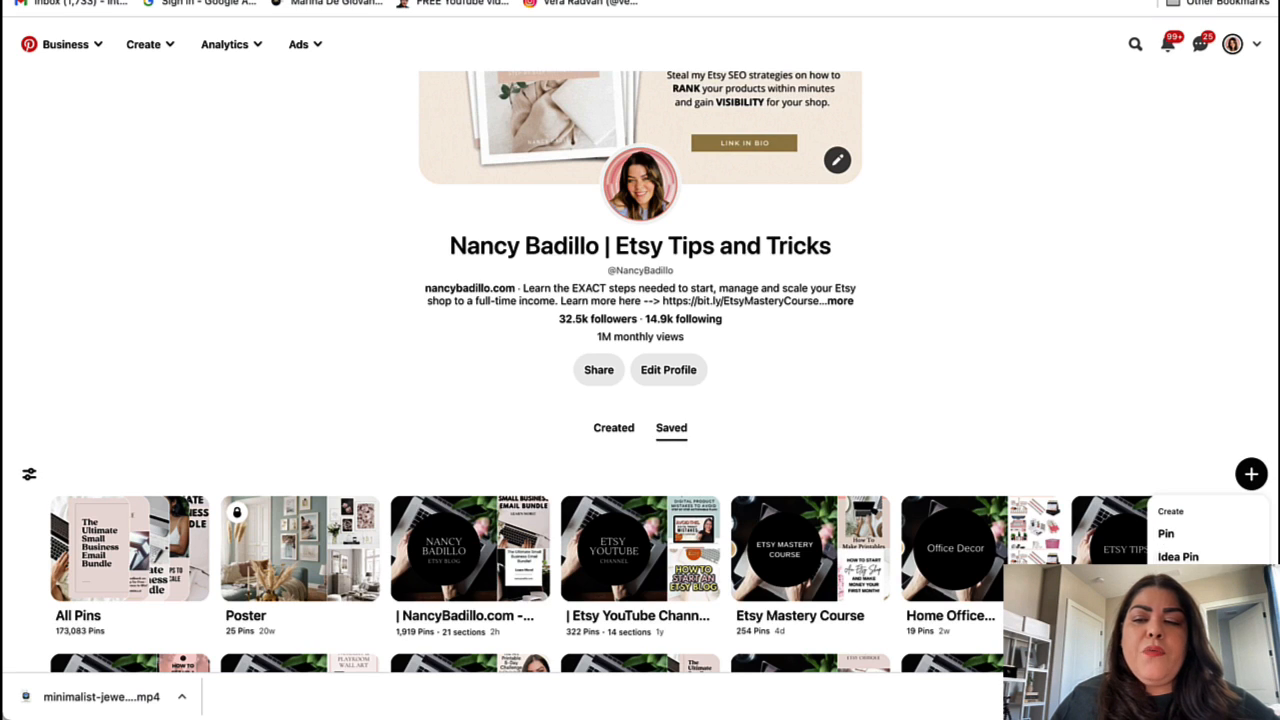
left_click(1178, 557)
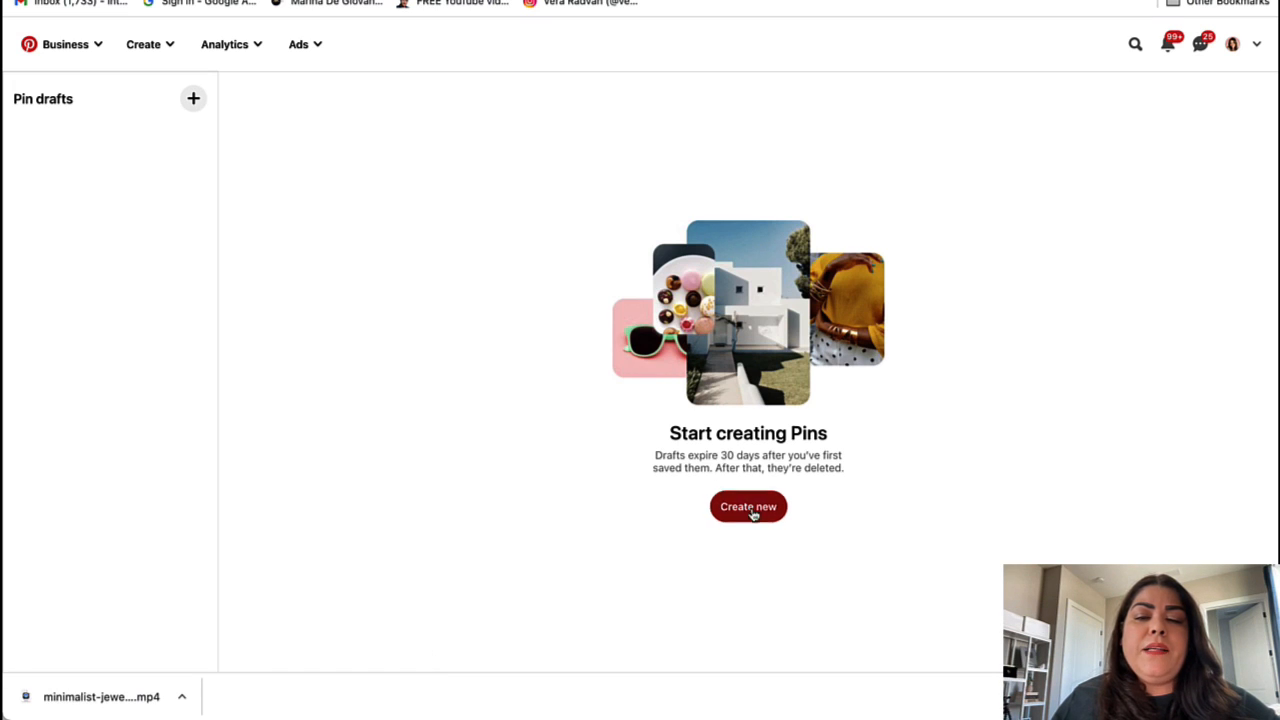
left_click(751, 514)
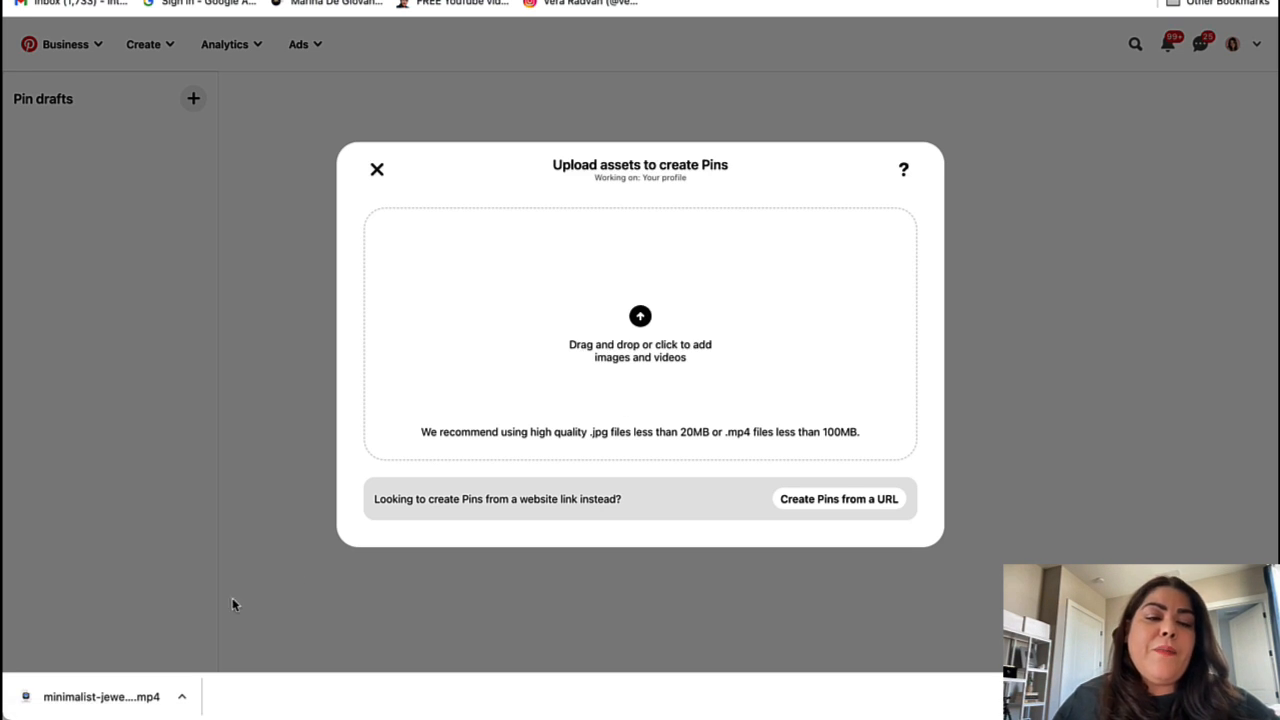
left_click_drag(68, 705, 574, 368)
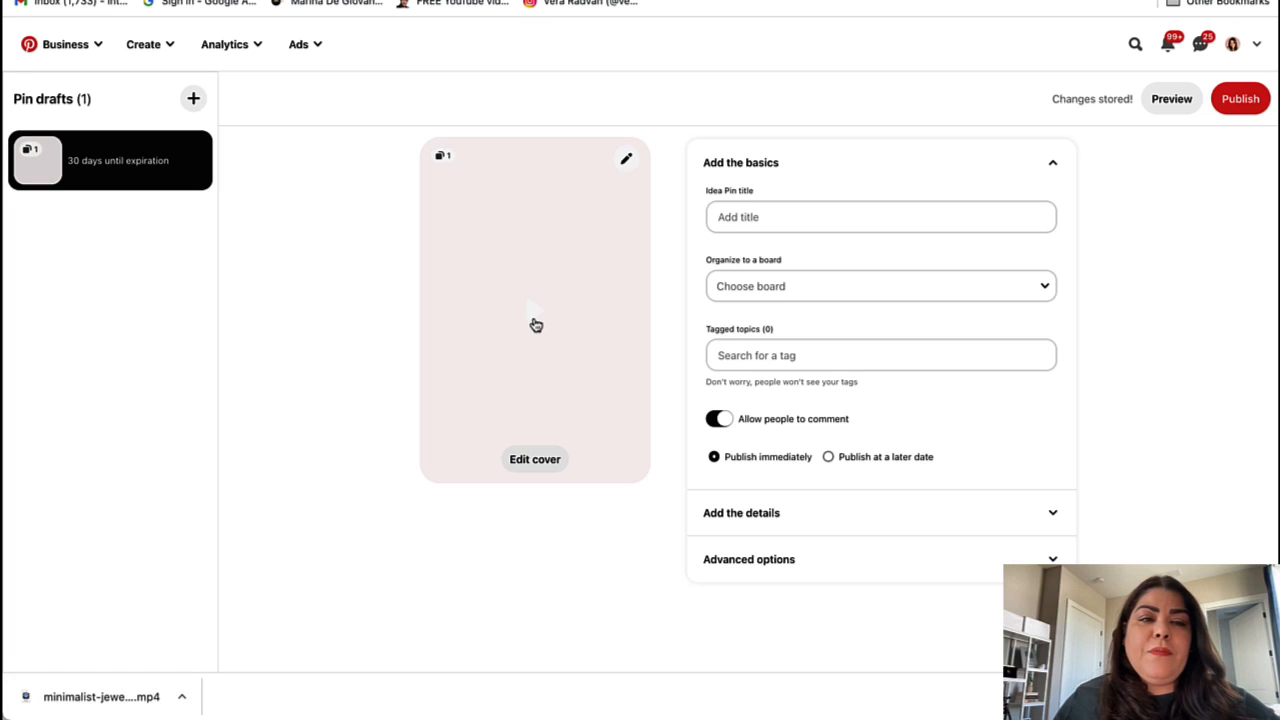
Step: After trying the Choker frame, choose the title collage frame as the pin cover
left_click(534, 466)
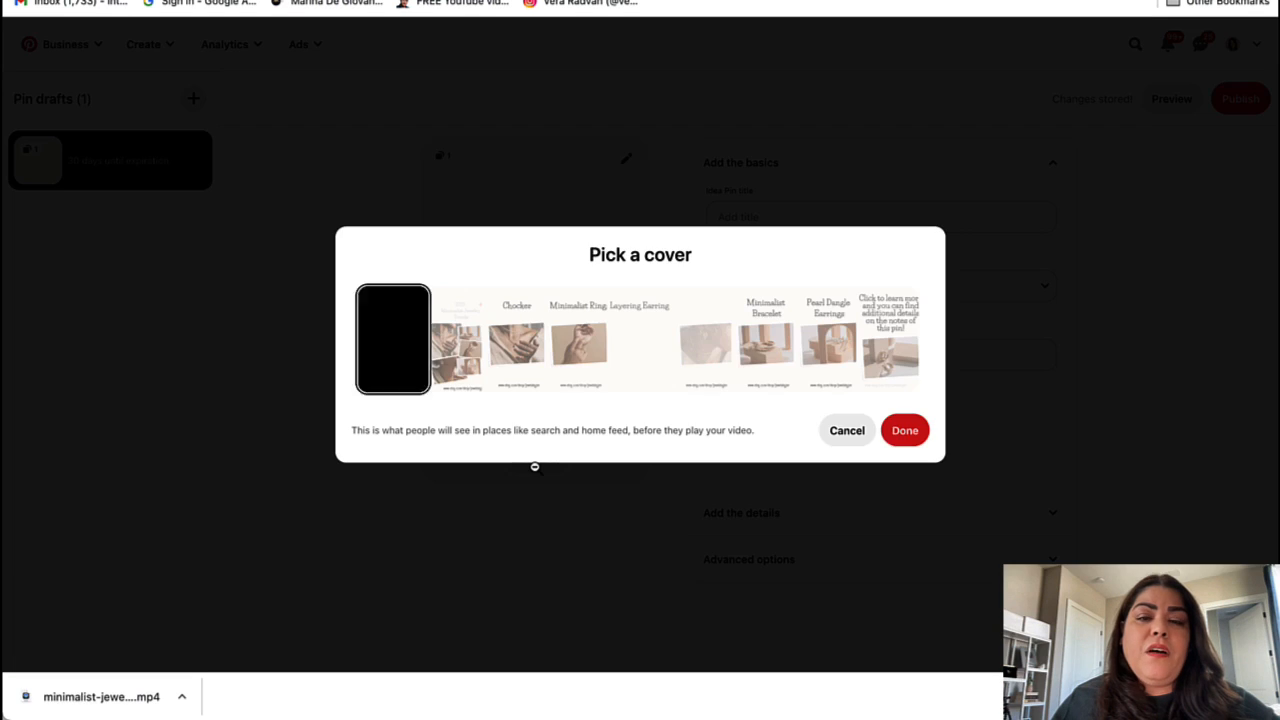
left_click(469, 368)
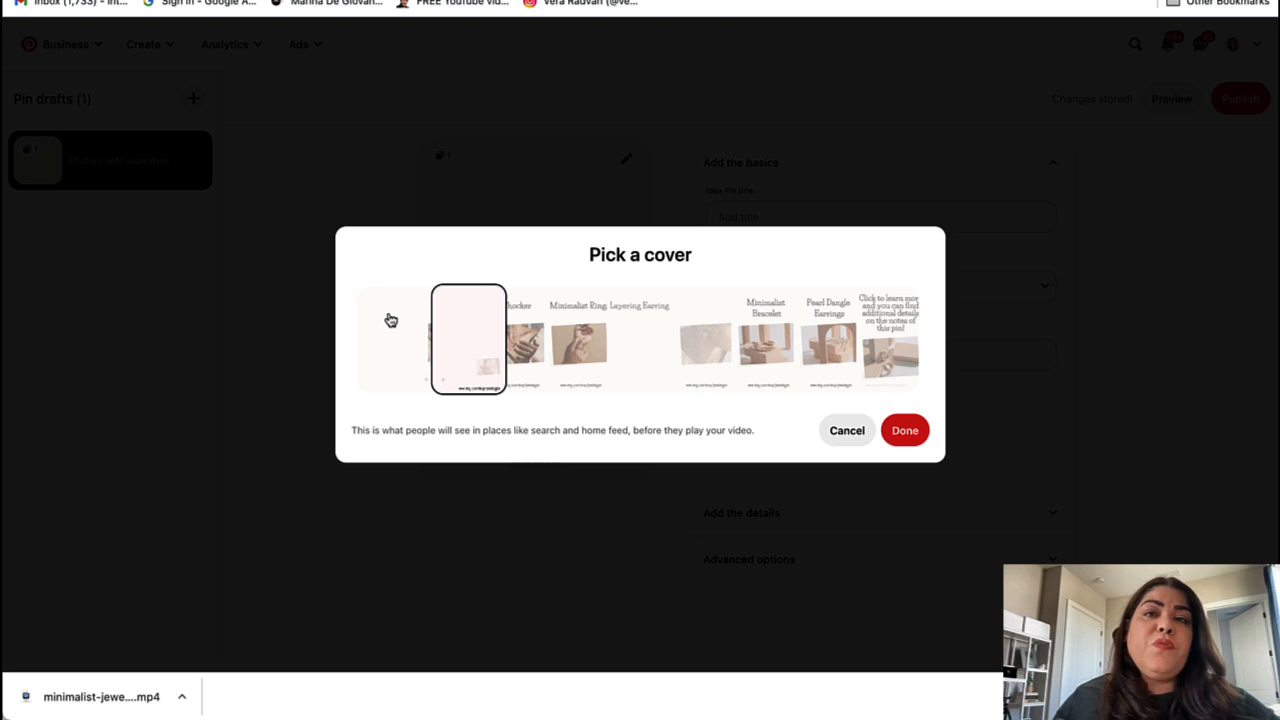
left_click(518, 360)
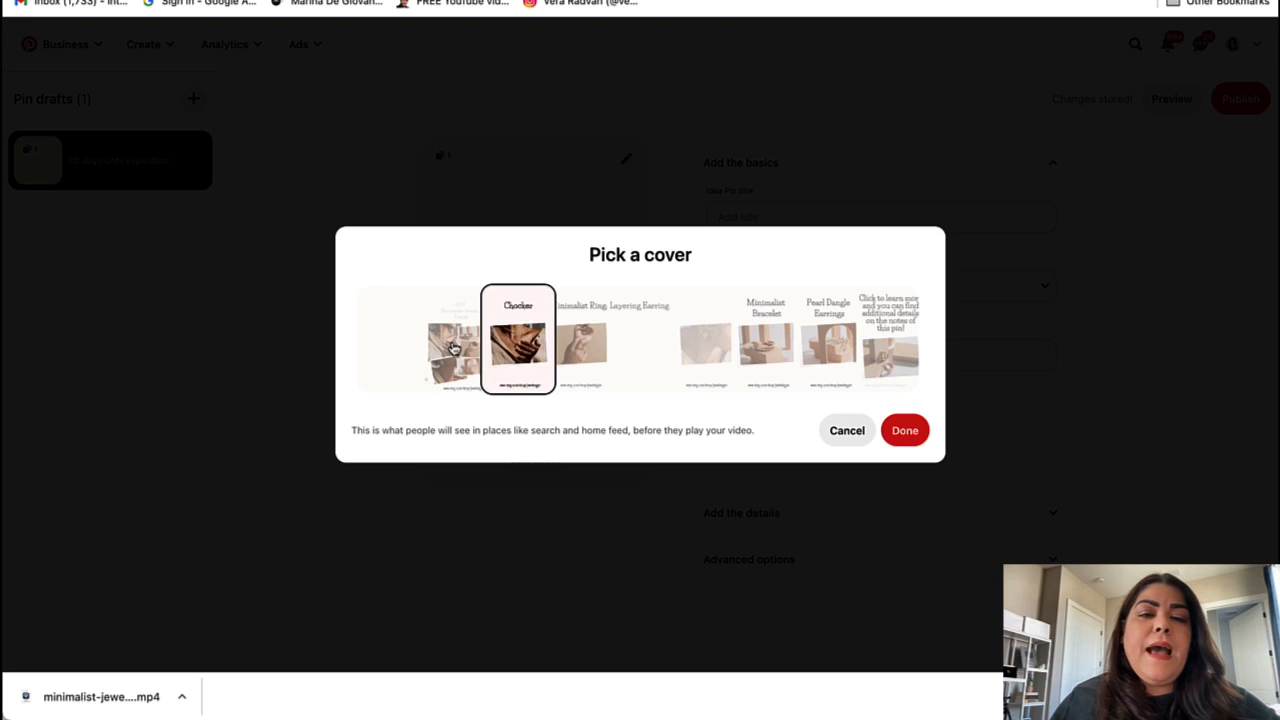
left_click(453, 348)
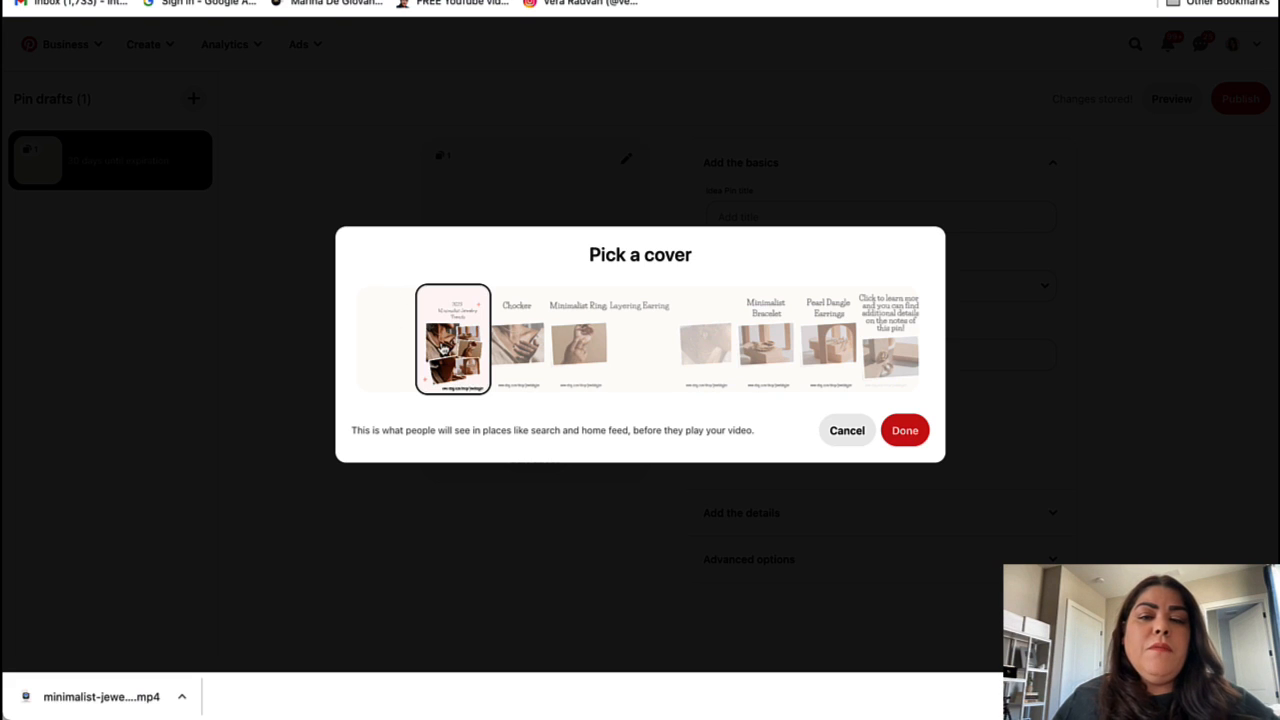
left_click(905, 432)
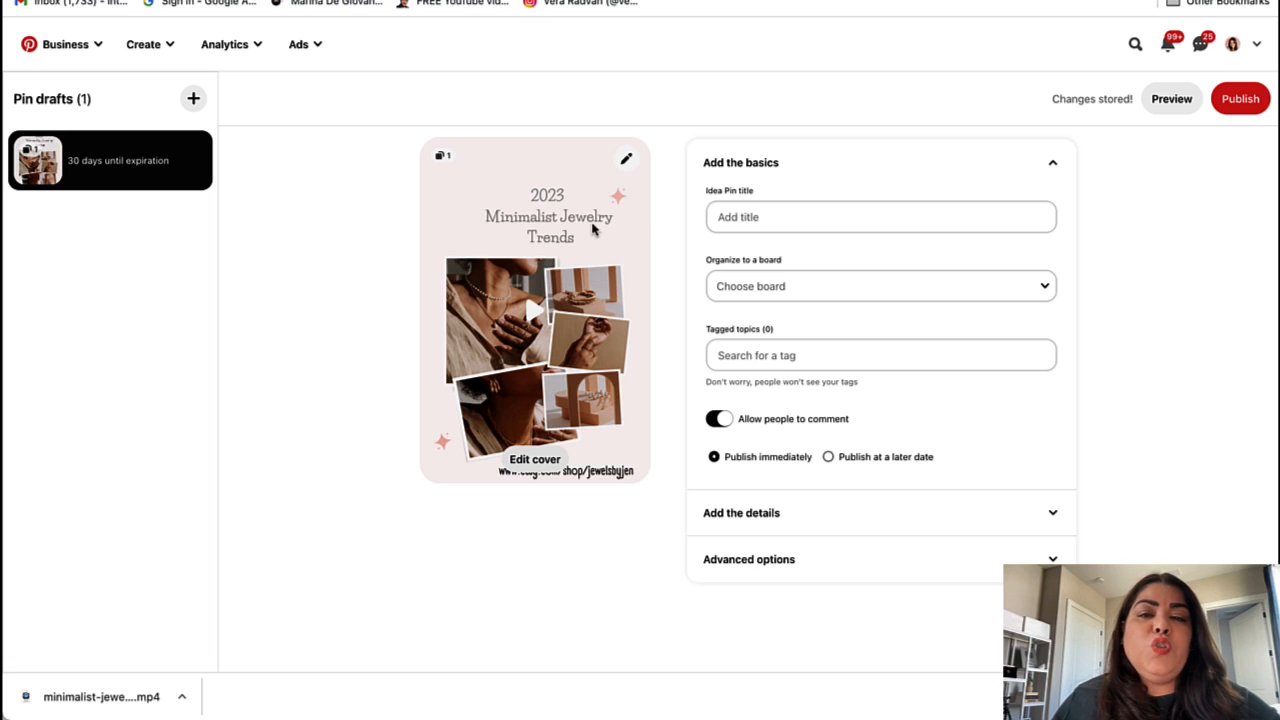
left_click(723, 222)
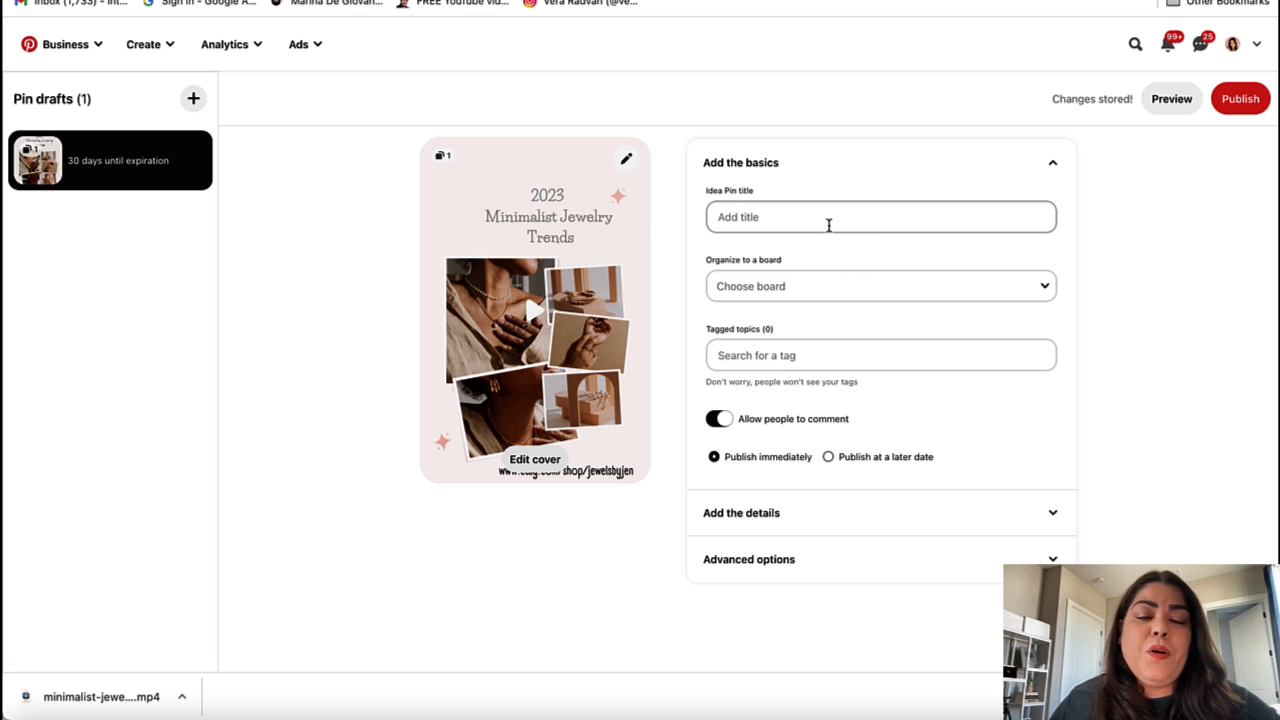
Step: Copy the note's opening sentence and paste it as the pin title 'Elevate your fashion game with our collection of minimalist jewelry.'
mouse_move(194, 705)
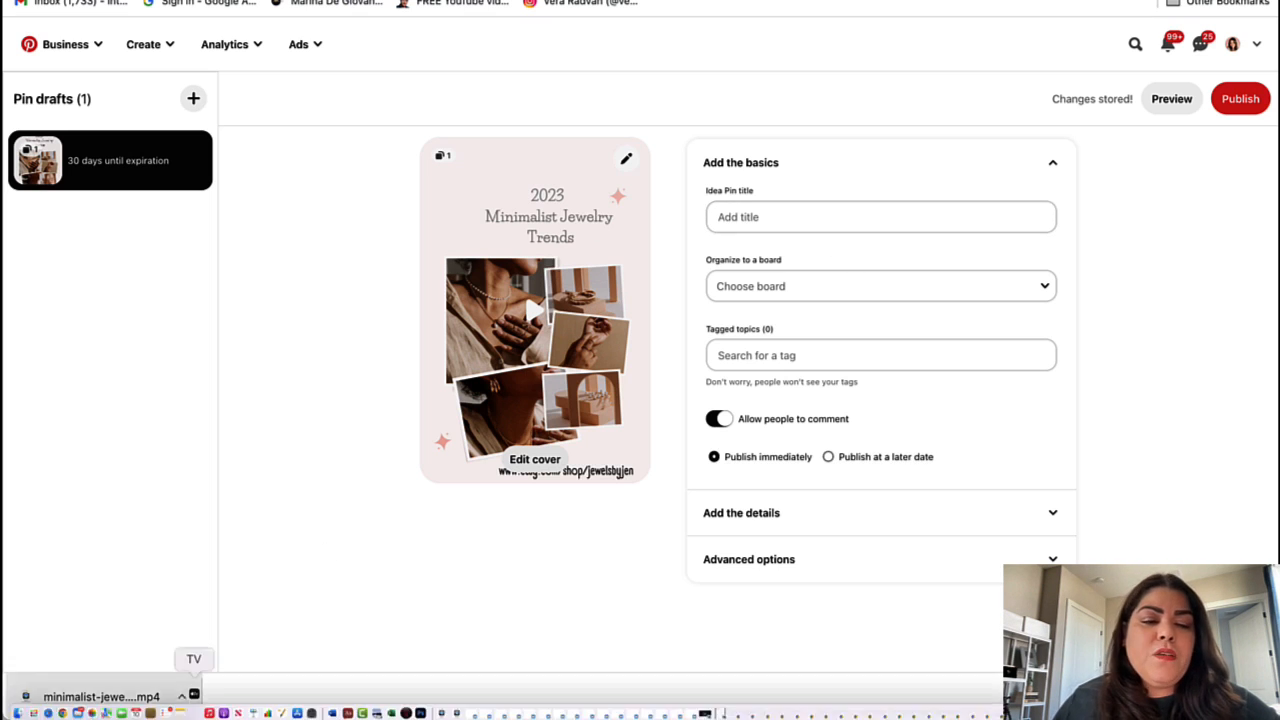
left_click(181, 709)
left_click(239, 570)
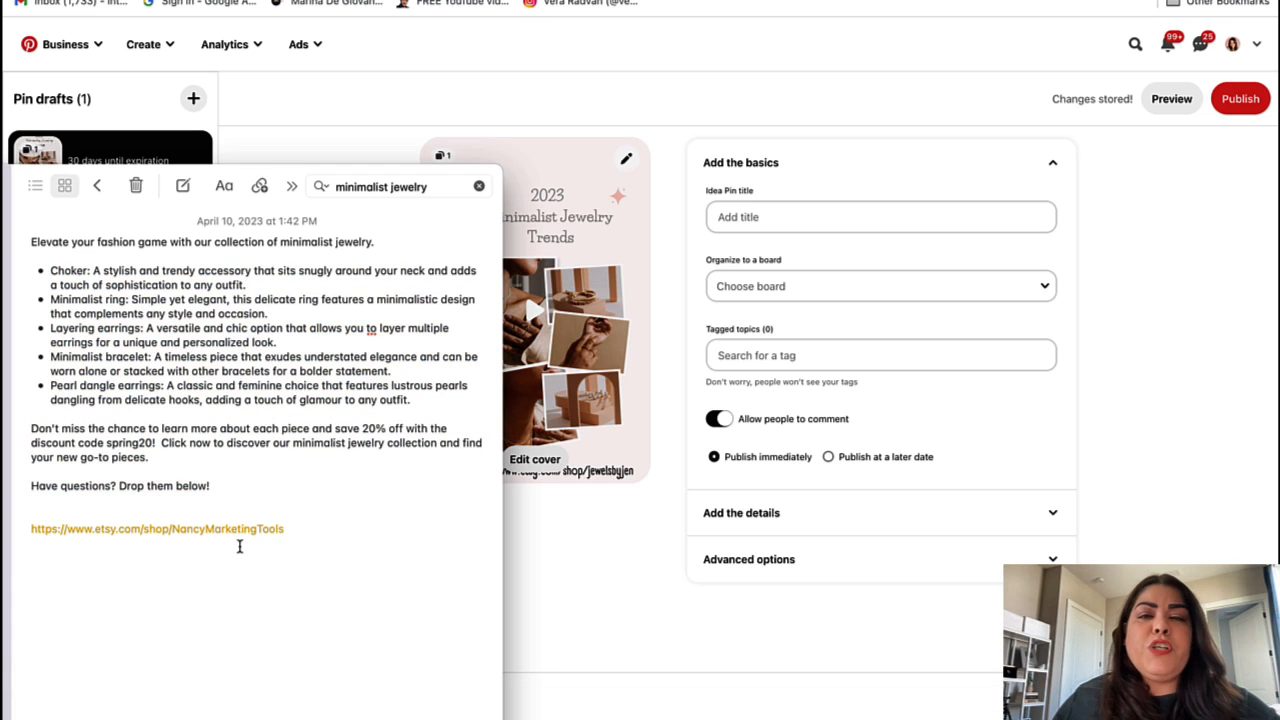
triple_click(47, 243)
key("super+c")
left_click(737, 220)
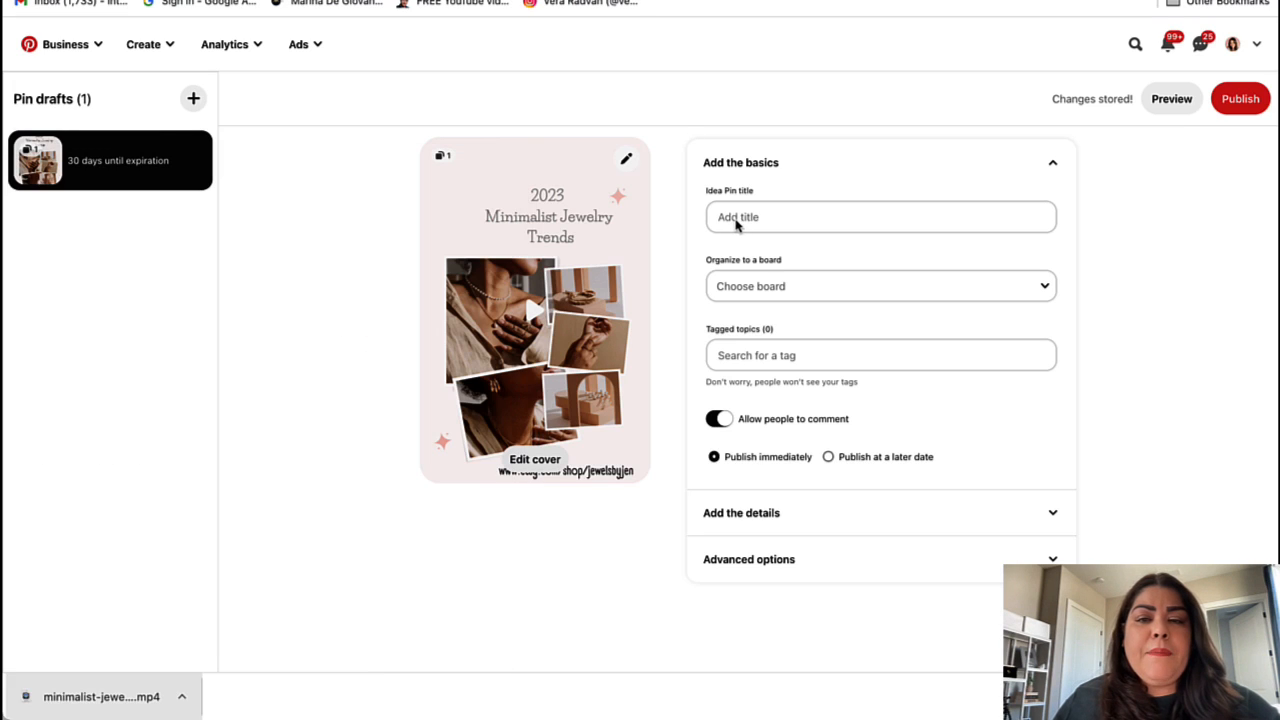
key("super+v")
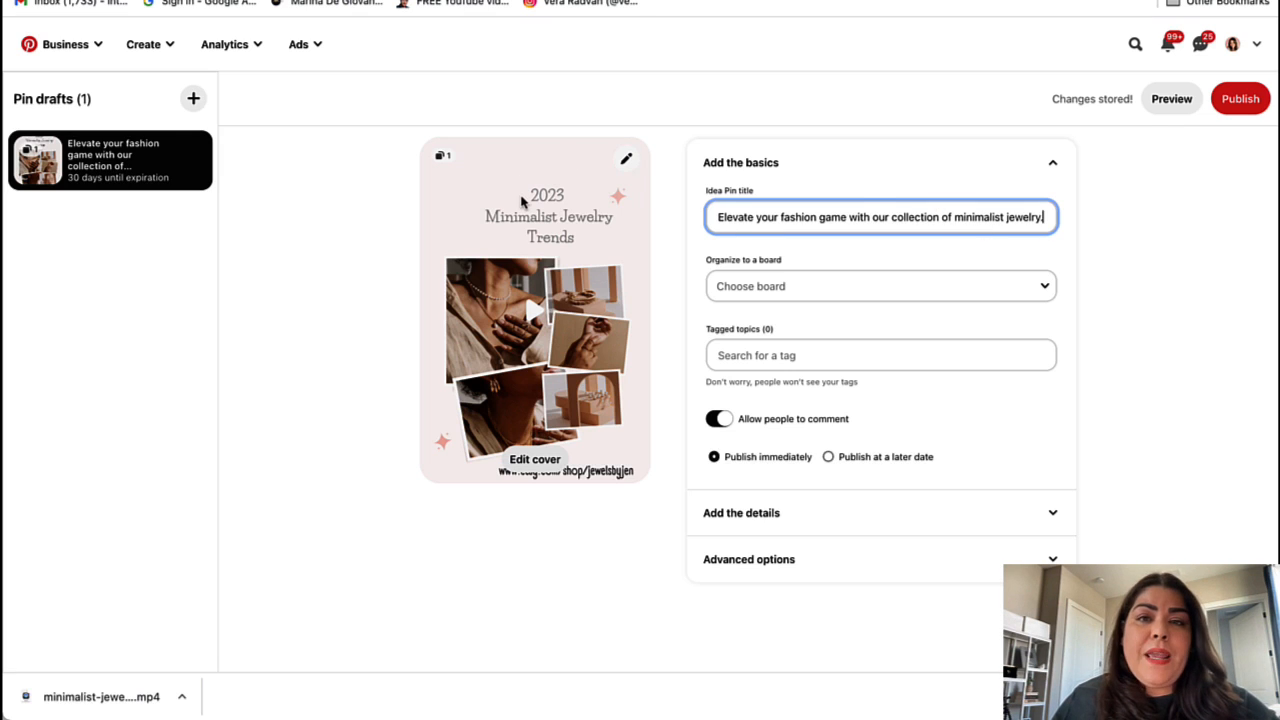
left_click_drag(955, 221, 1063, 224)
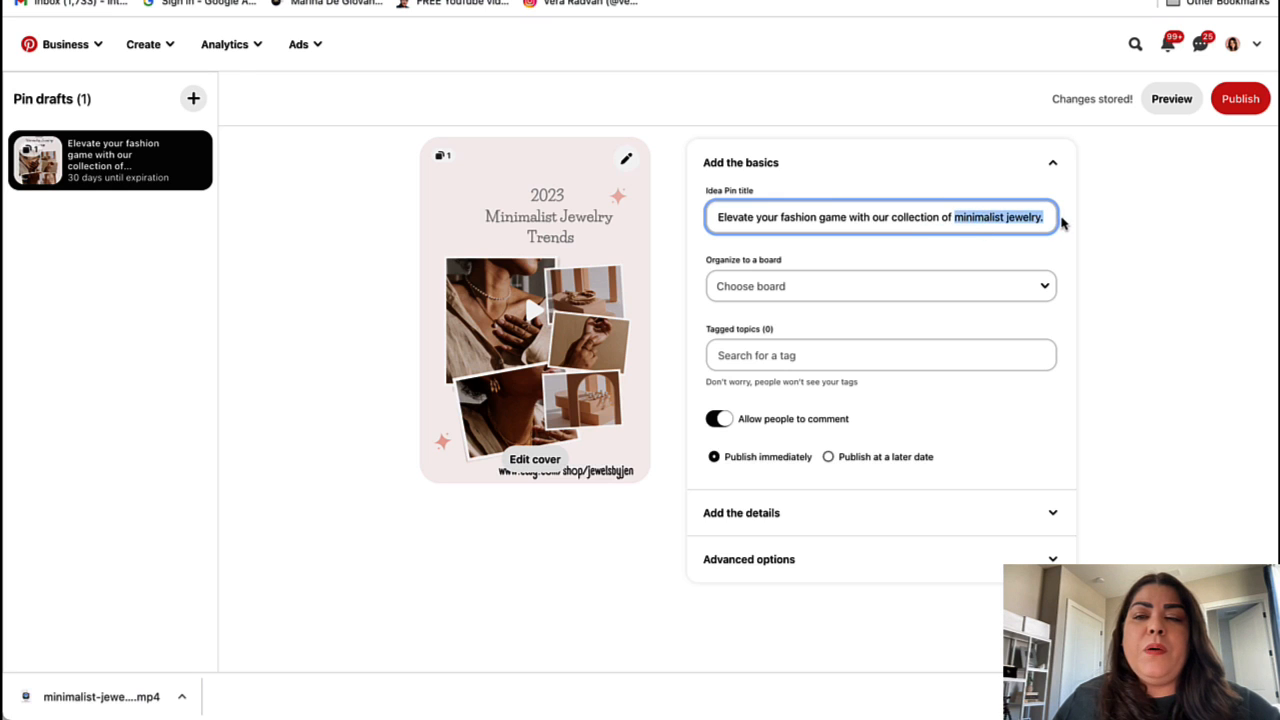
Step: Choose the Etsy tips board and its Etsy Tips Pin Ideas section as the pin's destination
left_click(789, 289)
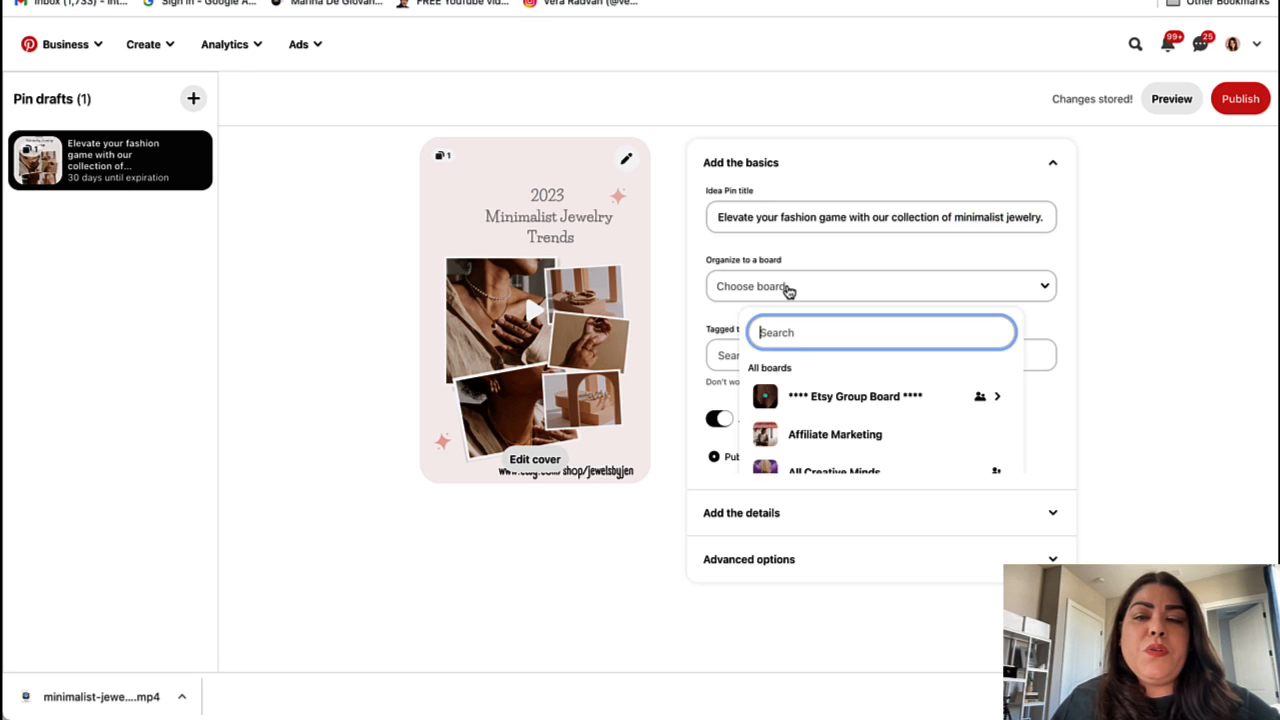
scroll(806, 440, "down", 15)
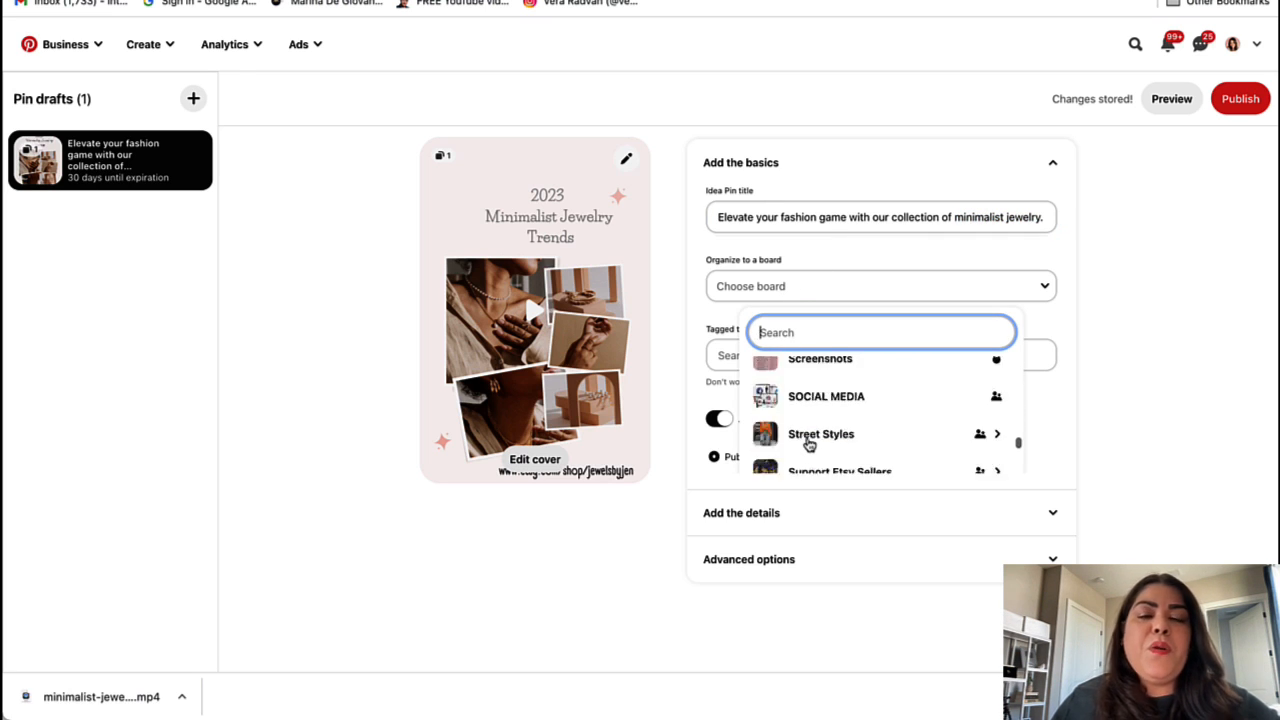
scroll(809, 444, "down", 10)
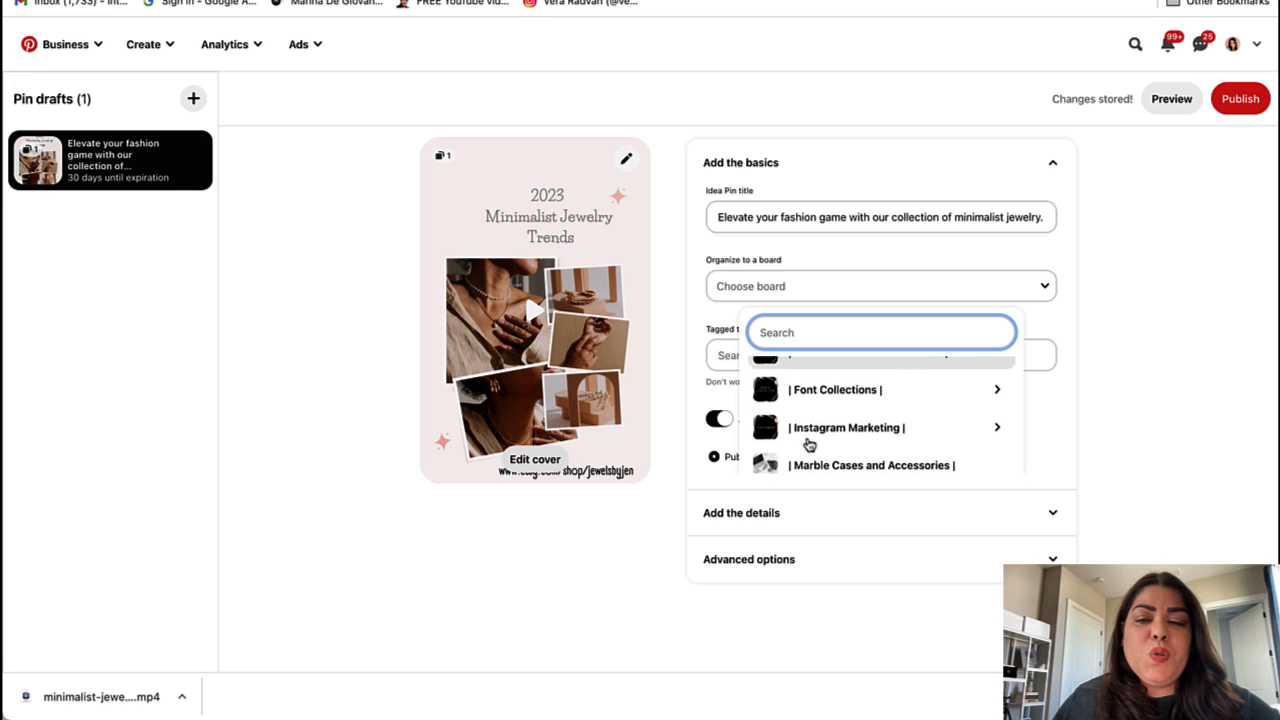
scroll(809, 442, "down", 1)
left_click(826, 418)
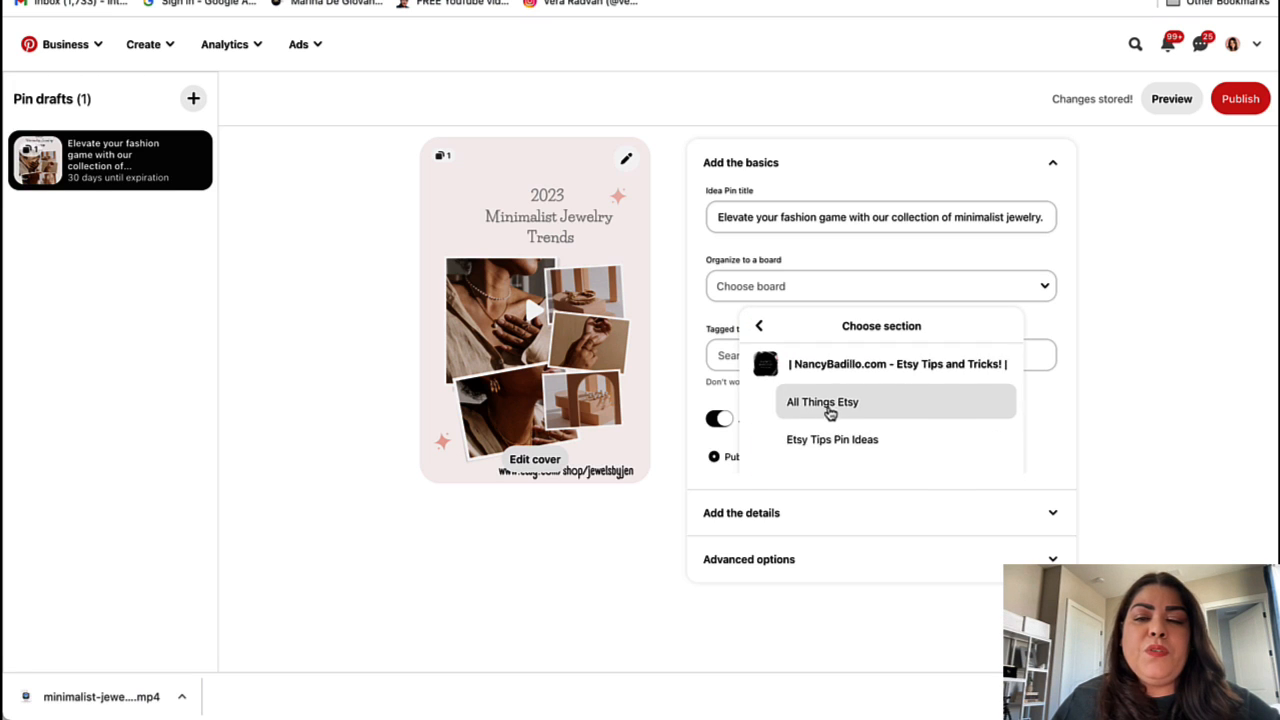
scroll(835, 430, "down", 1)
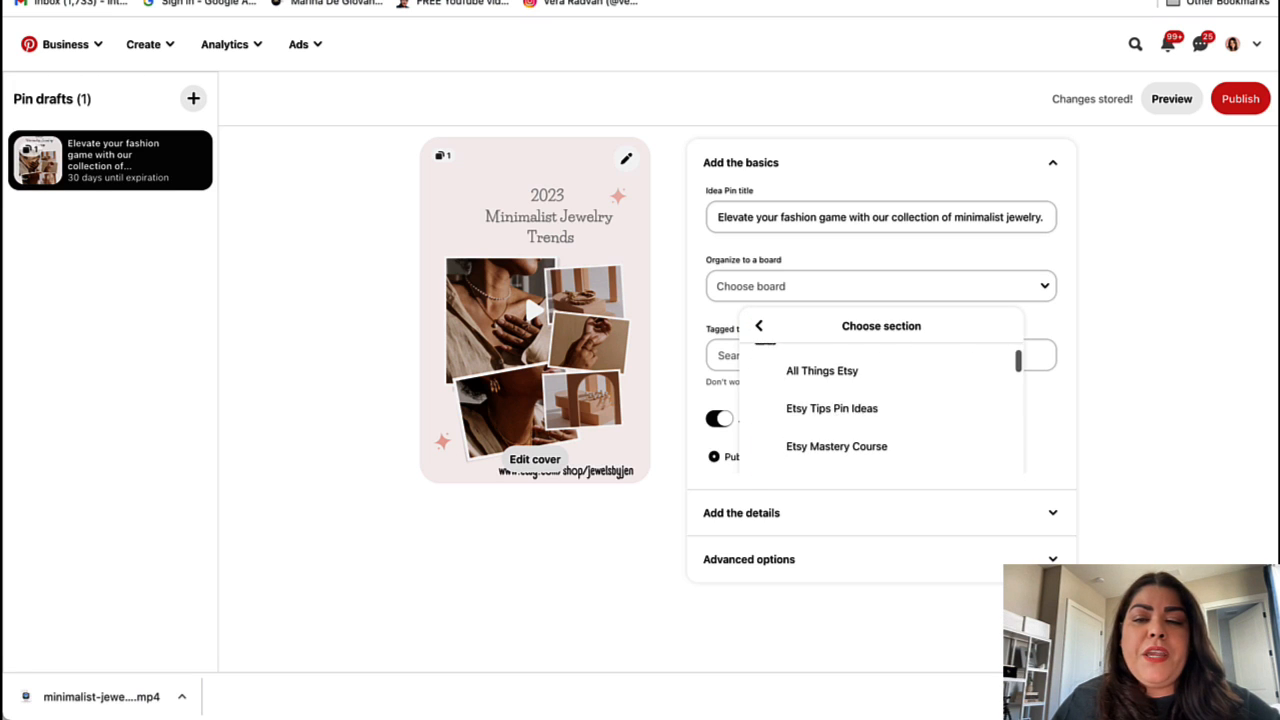
left_click(863, 414)
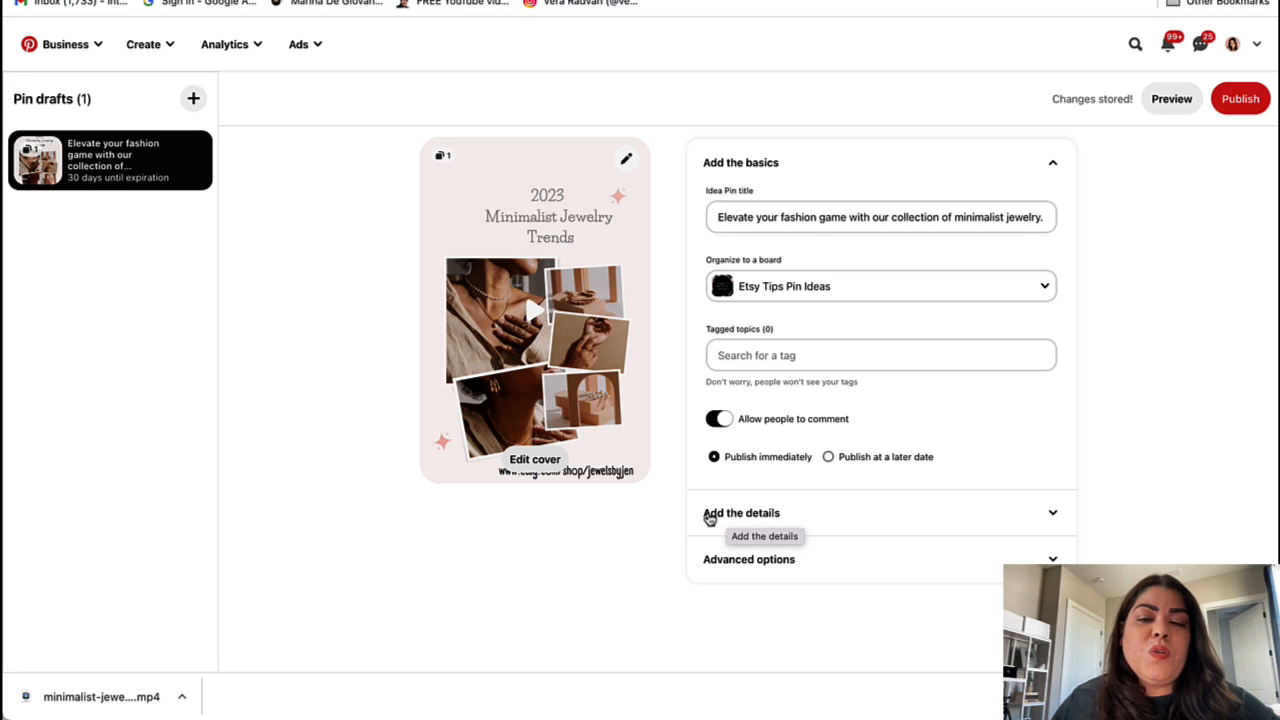
Step: Add a Notes details template and paste the jewelry list and call-to-action from the Notes app
left_click(1051, 515)
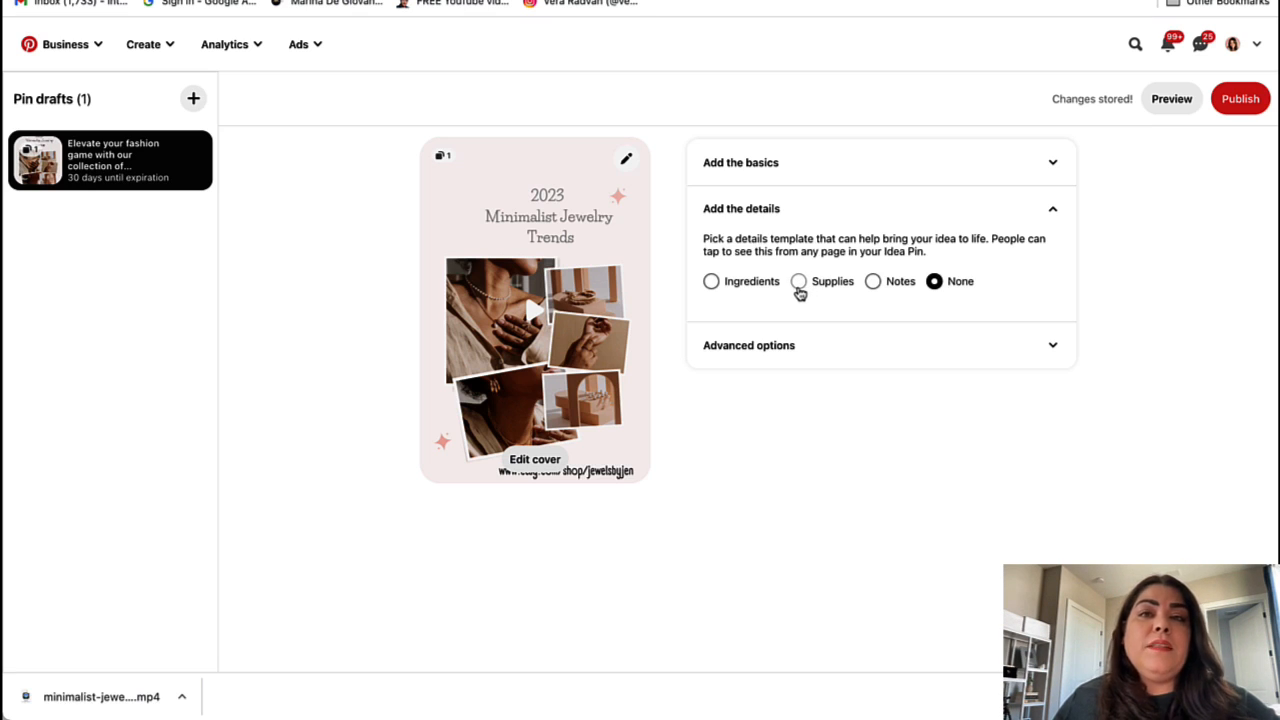
left_click(873, 284)
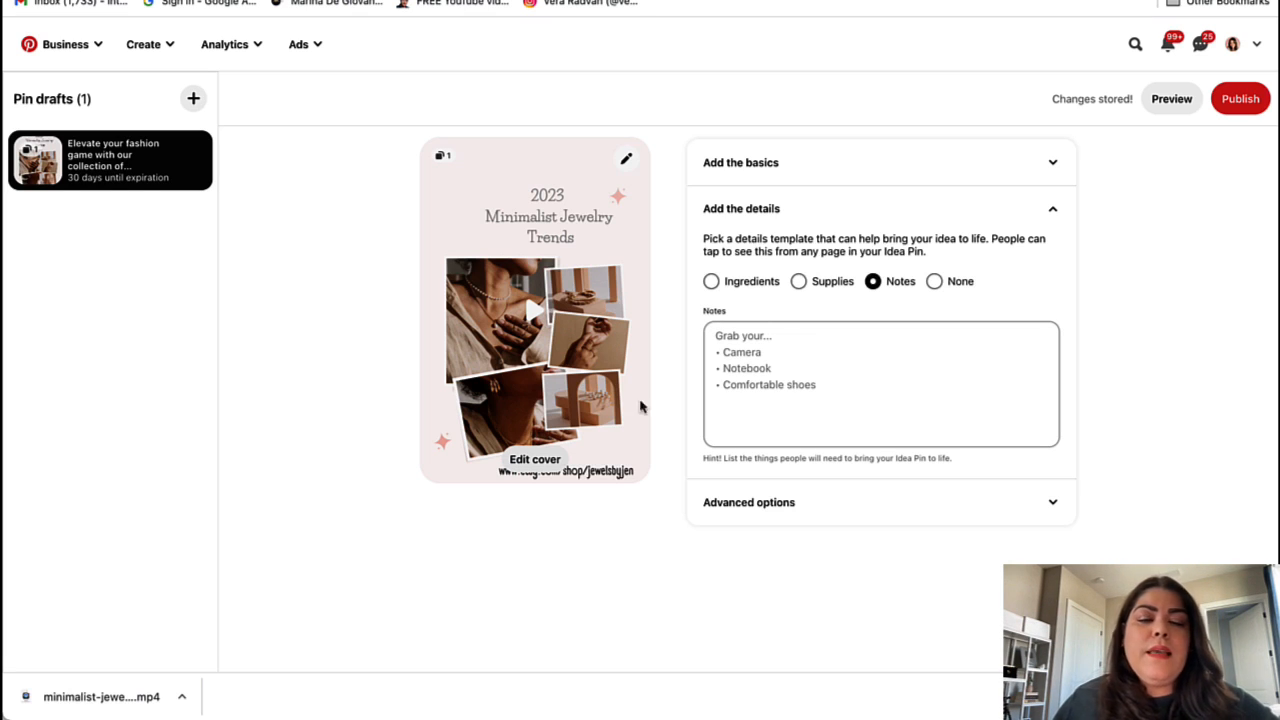
mouse_move(103, 712)
left_click(176, 708)
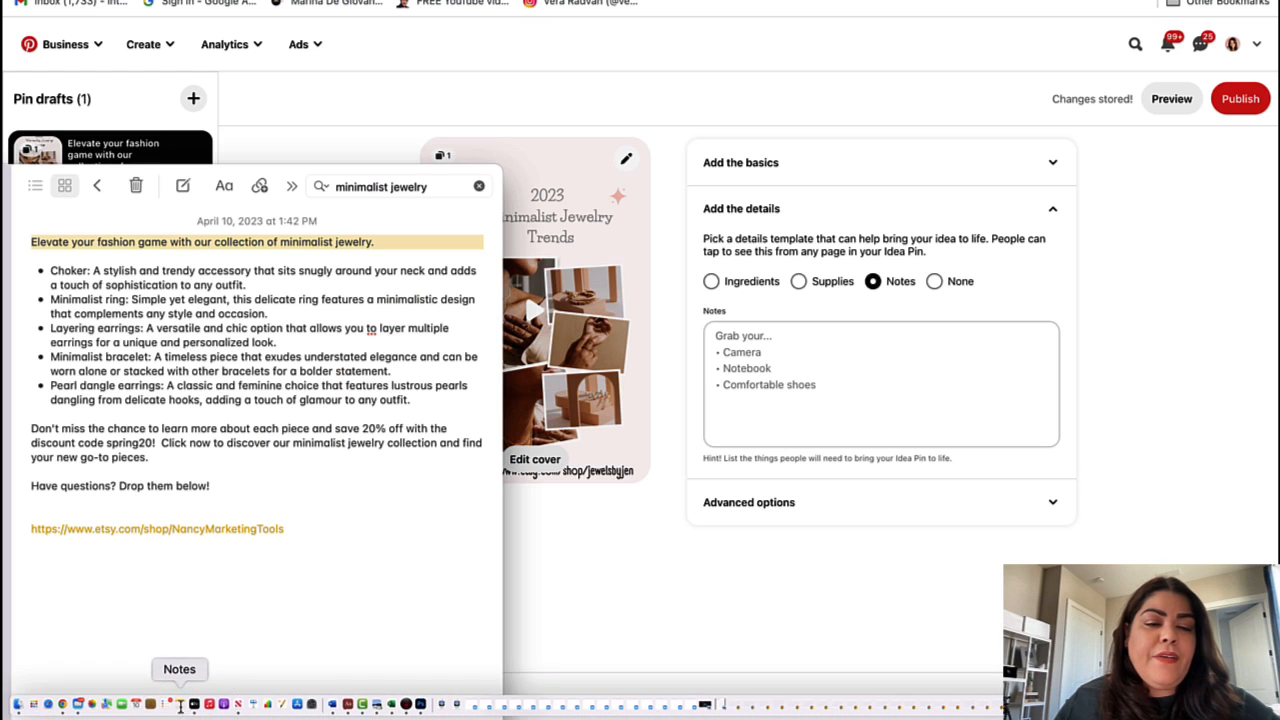
left_click_drag(228, 485, 38, 262)
left_click(745, 337)
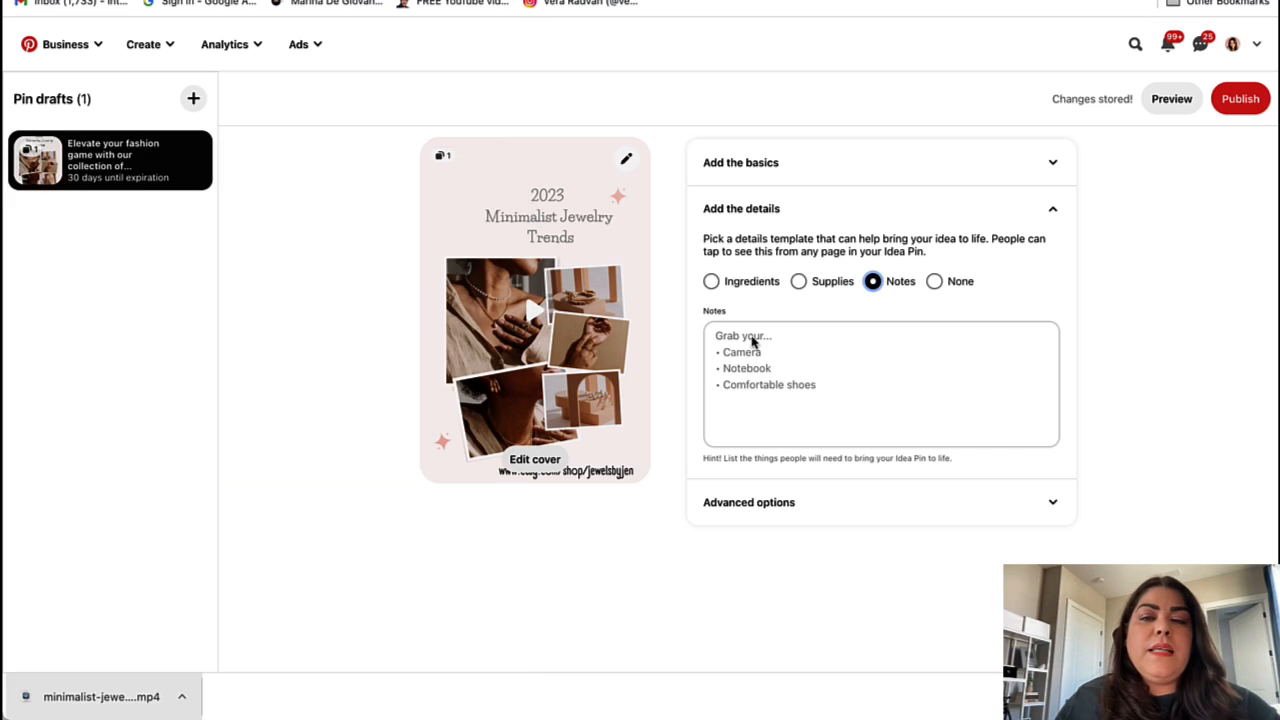
key("super+v")
Step: Review the pasted notes and delete the word 'off' from the discount sentence
scroll(768, 355, "up", 10)
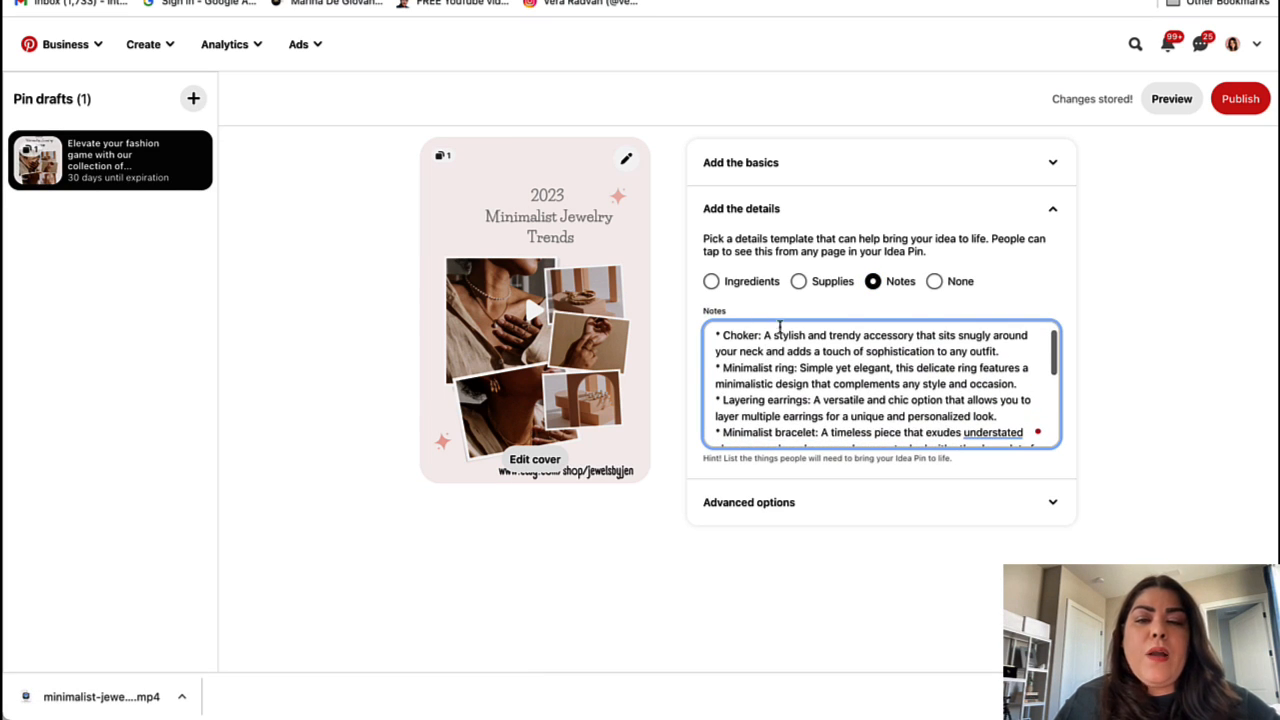
scroll(870, 373, "down", 1)
scroll(805, 377, "down", 1)
scroll(737, 395, "down", 3)
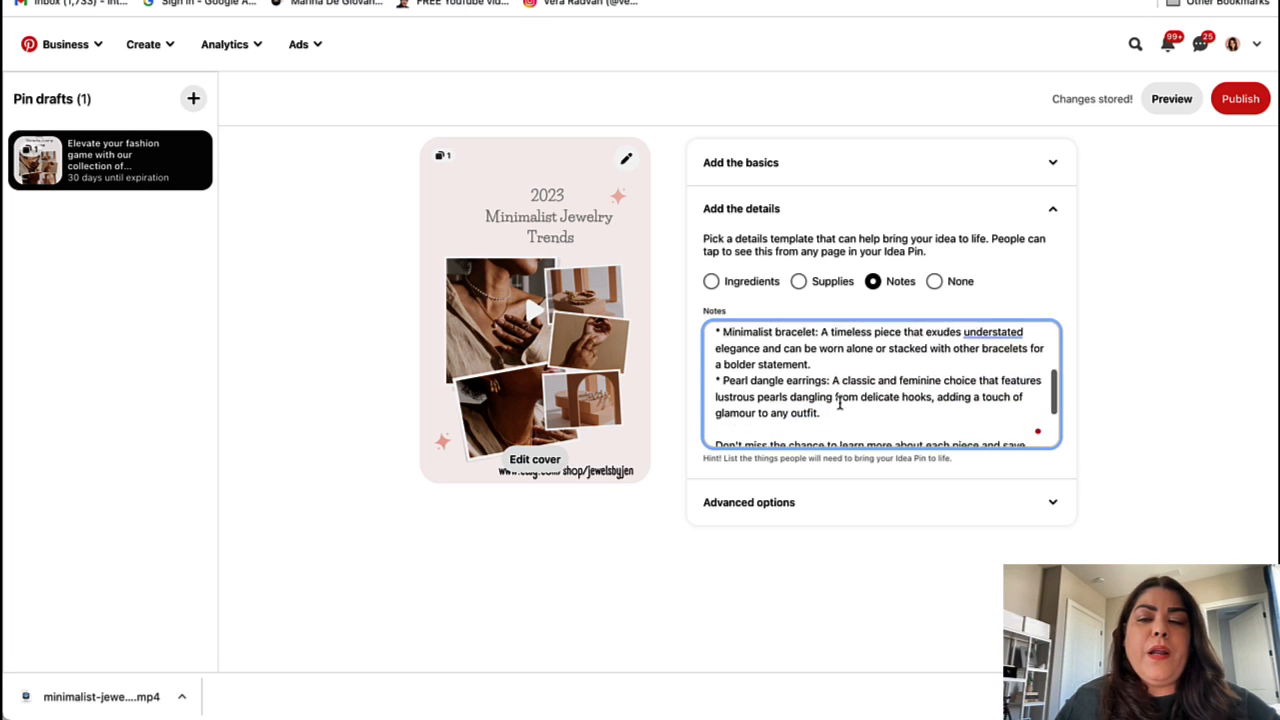
scroll(762, 372, "up", 4)
scroll(762, 372, "up", 1)
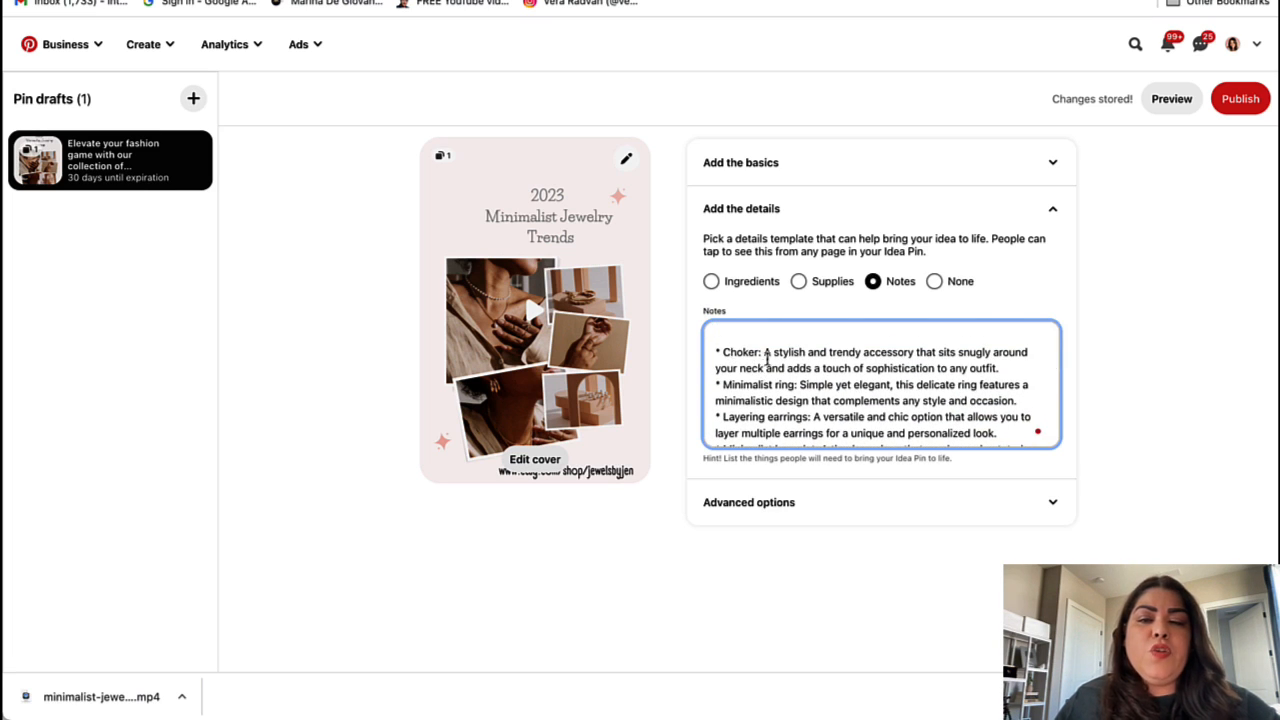
scroll(915, 378, "down", 2)
scroll(740, 365, "up", 1)
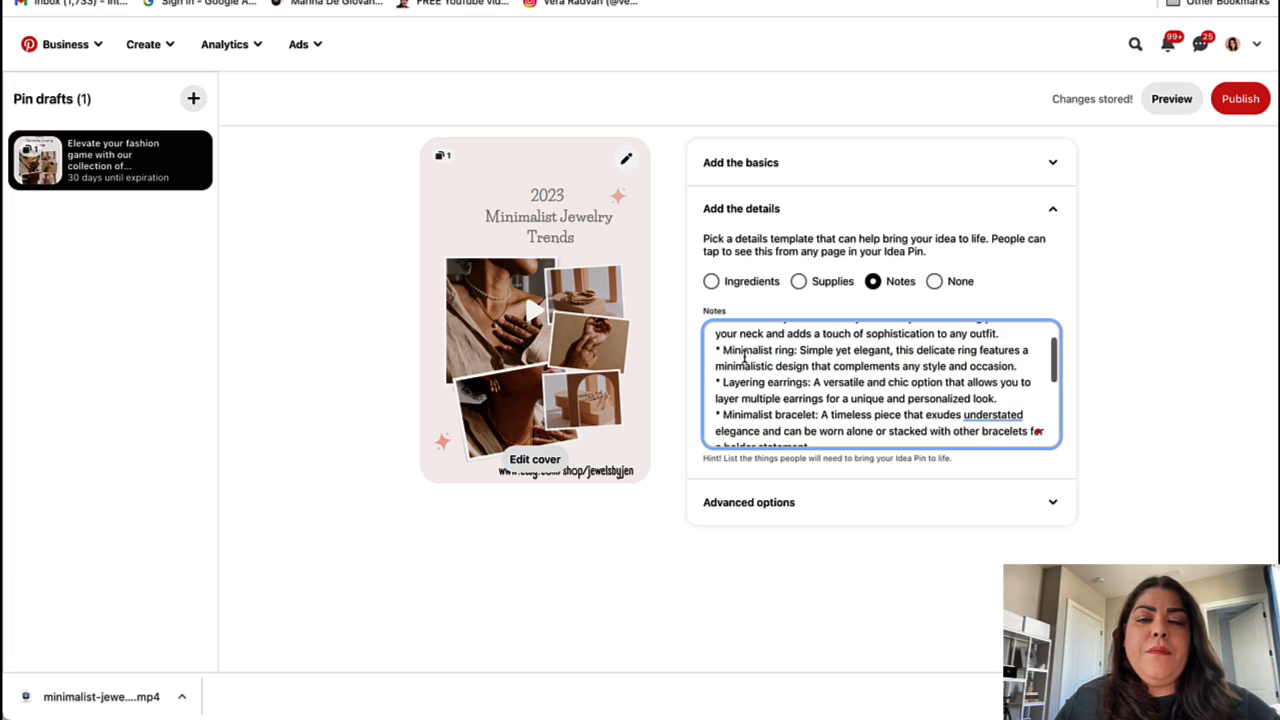
scroll(866, 395, "down", 2)
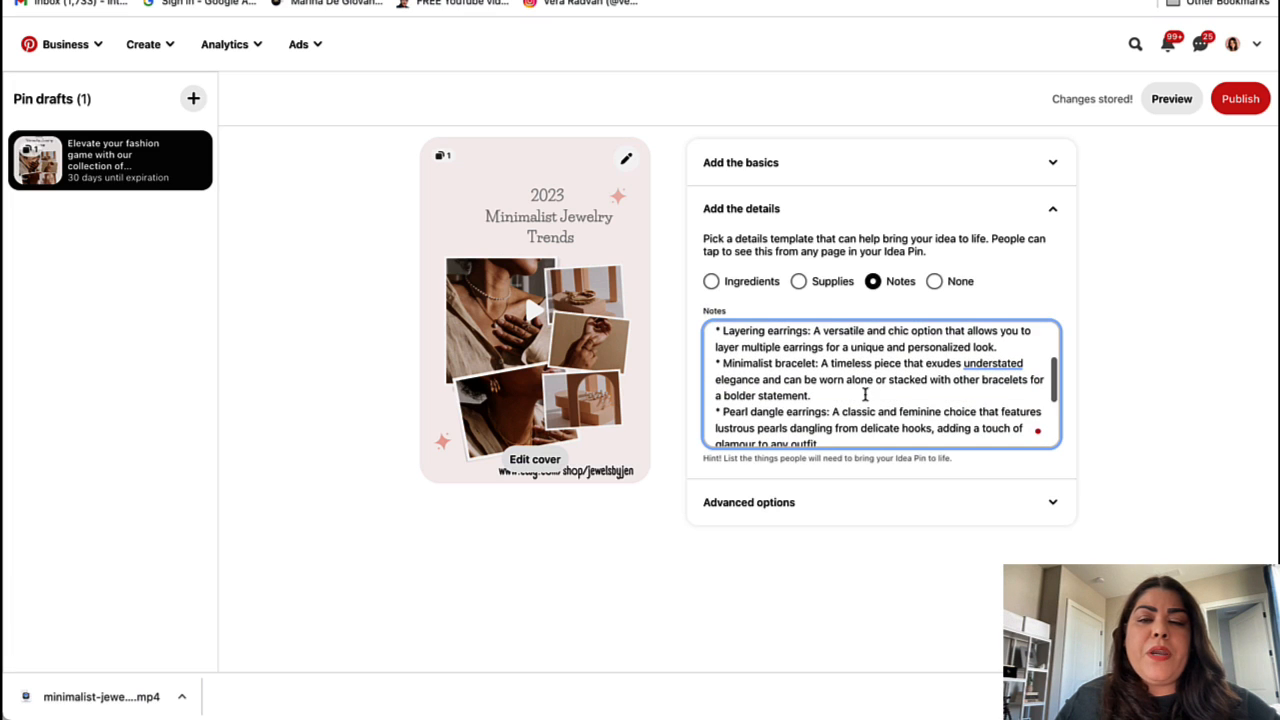
scroll(771, 398, "down", 1)
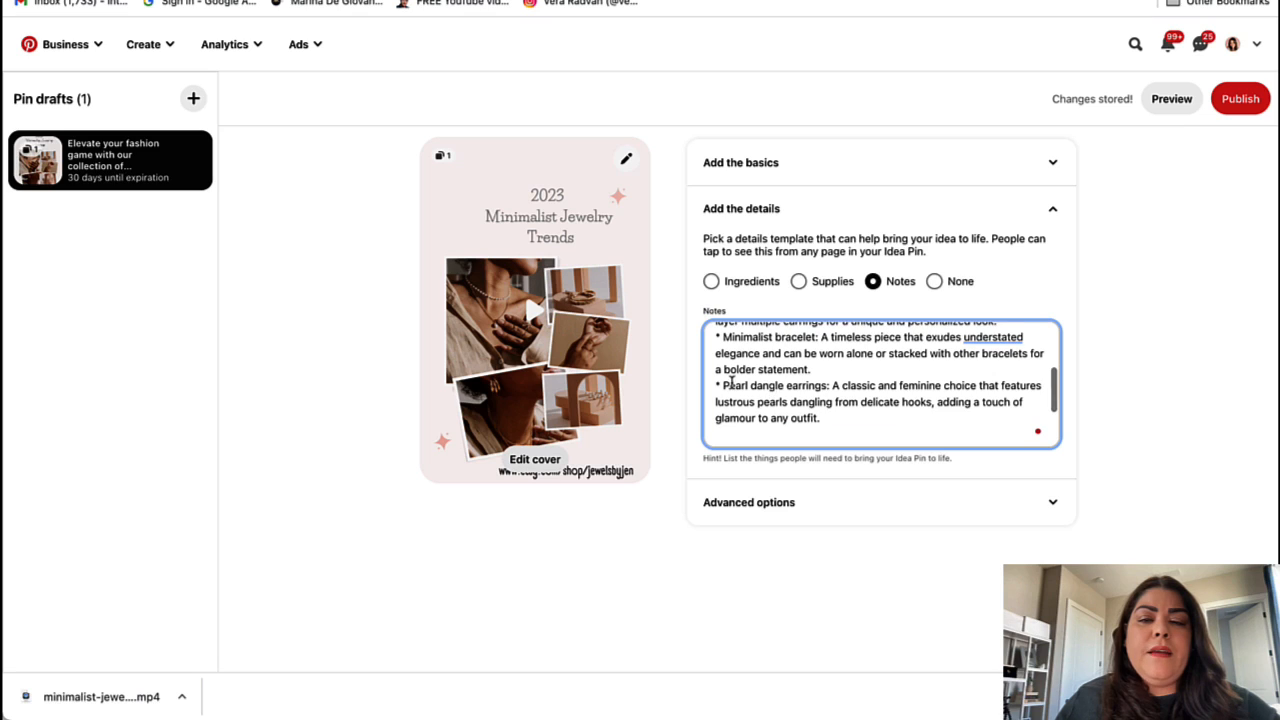
scroll(805, 415, "down", 3)
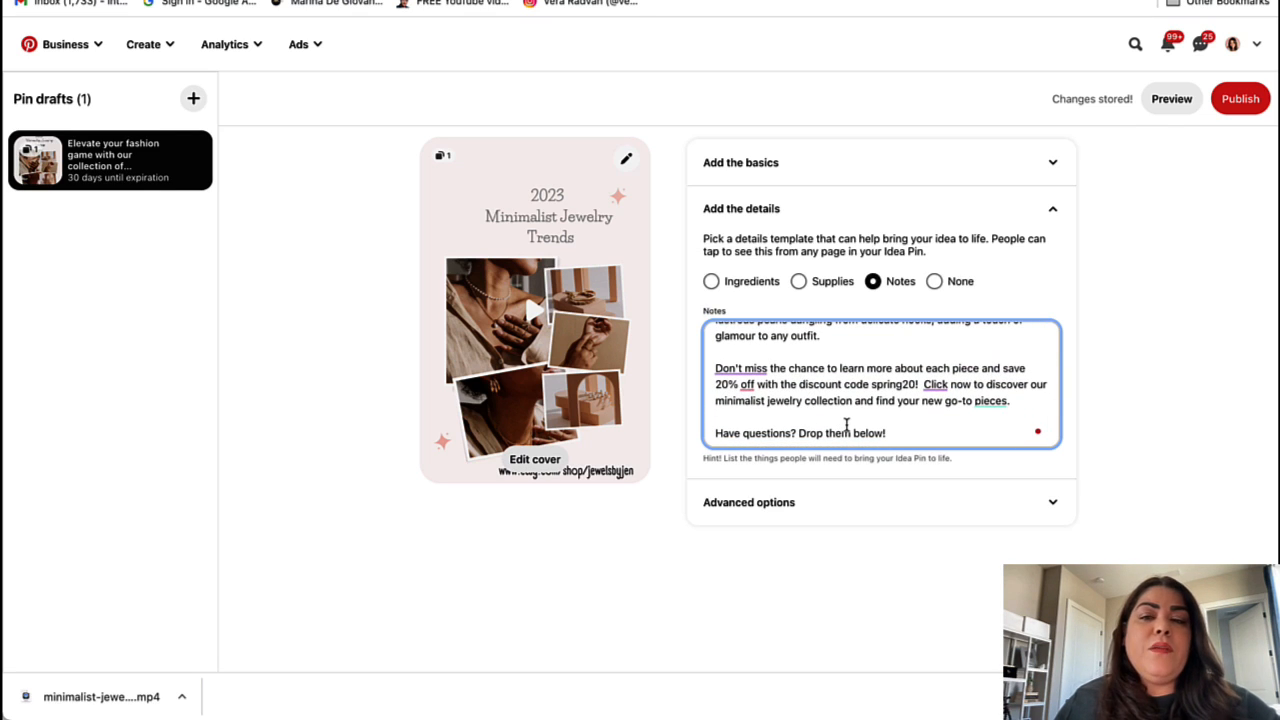
left_click(757, 392)
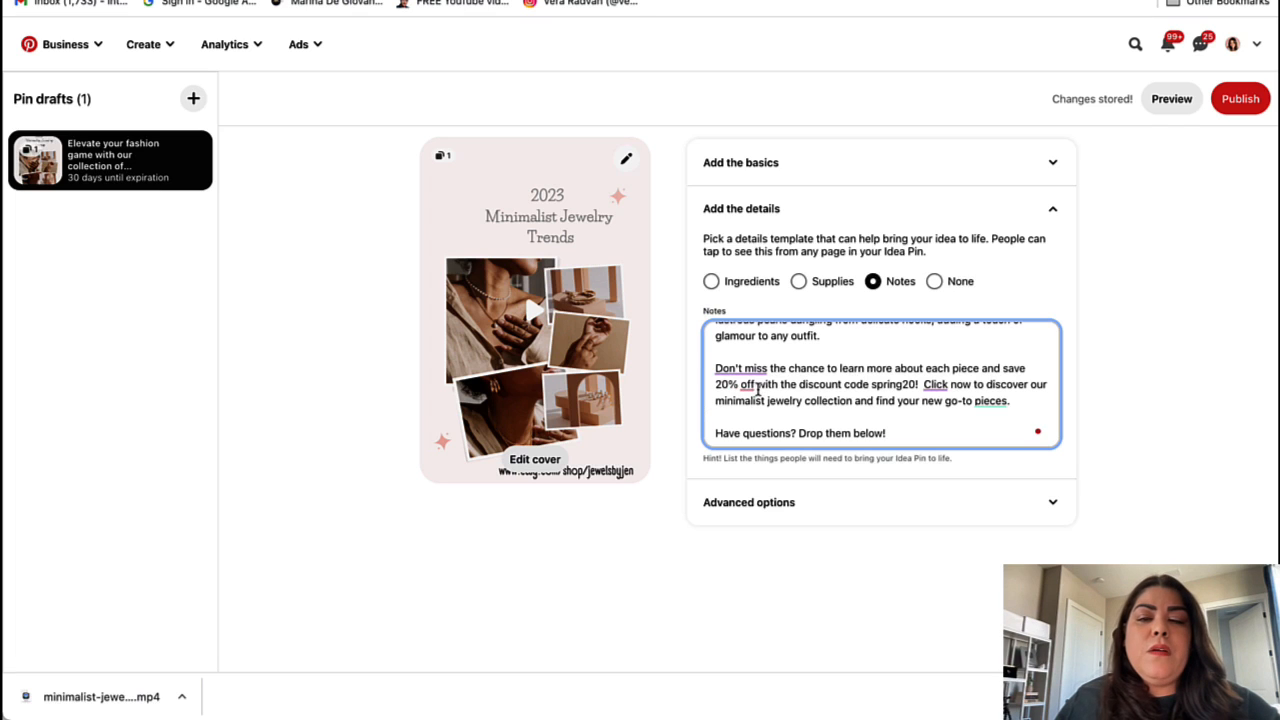
key("BackSpace")
key("BackSpace")
key("BackSpace")
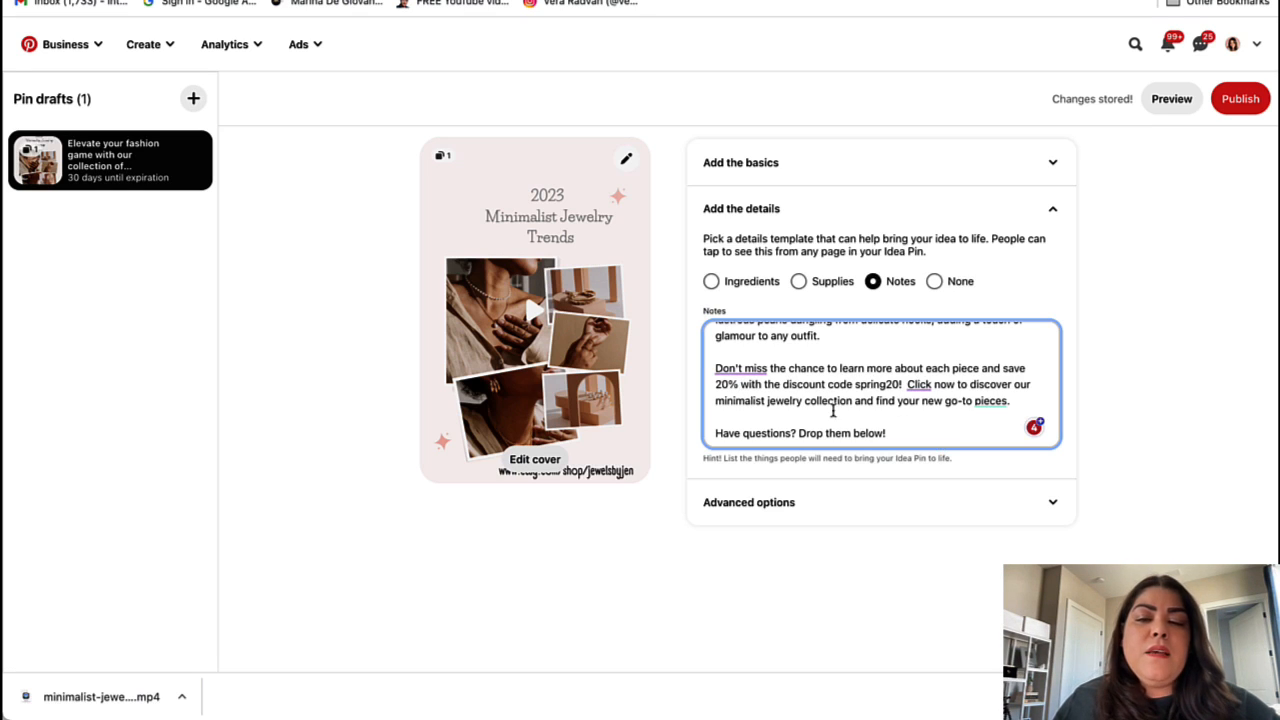
left_click_drag(802, 401, 718, 403)
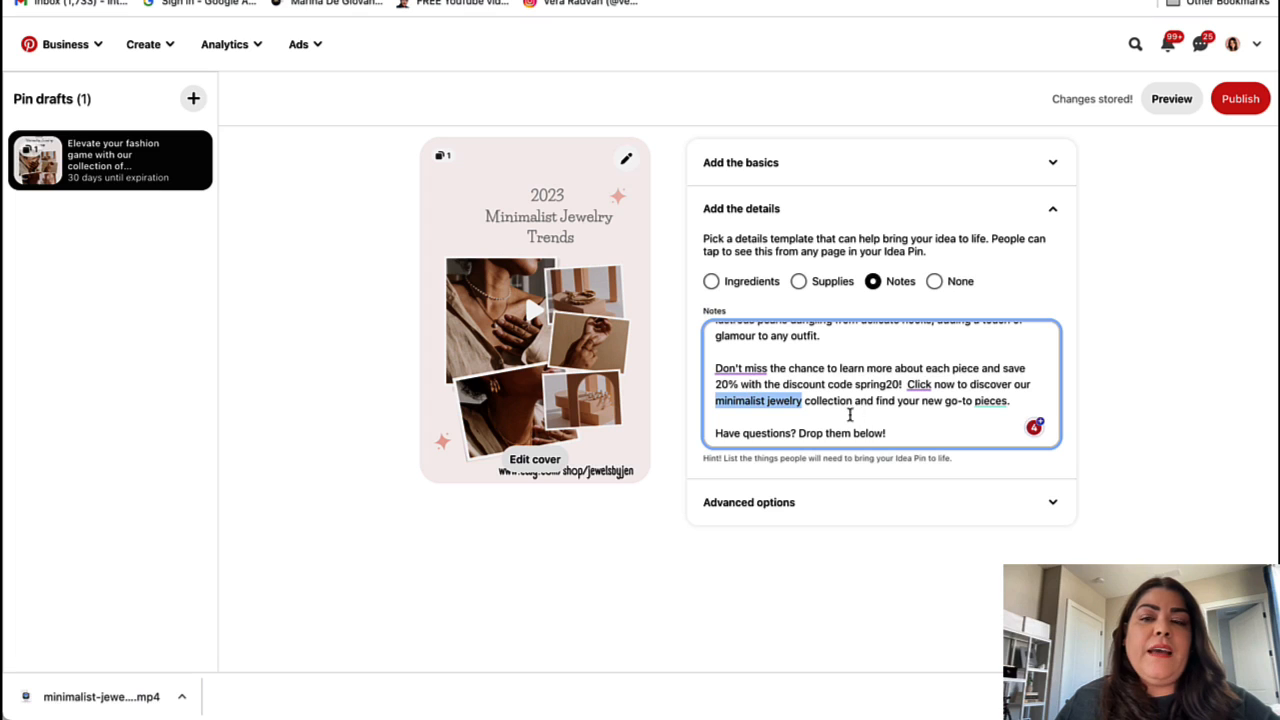
left_click_drag(715, 368, 905, 384)
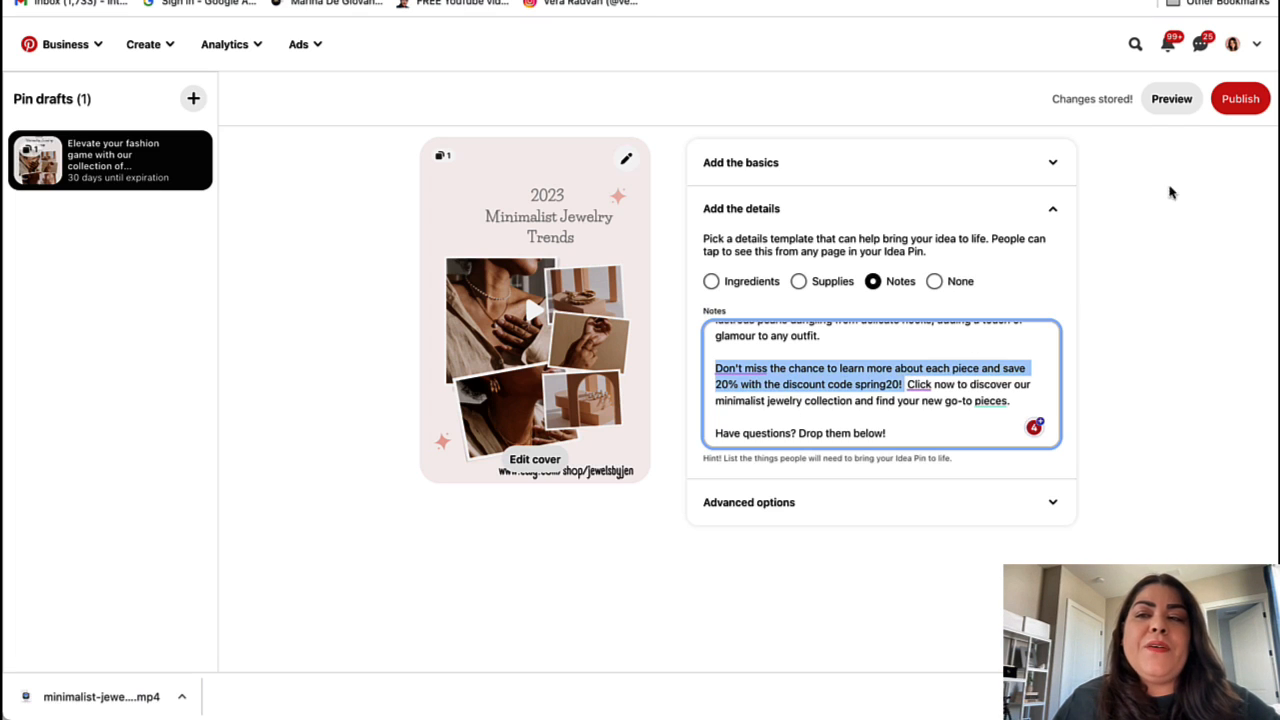
Step: Publish the jewelry trends idea pin and highlight its title on the live pin page
left_click(1253, 101)
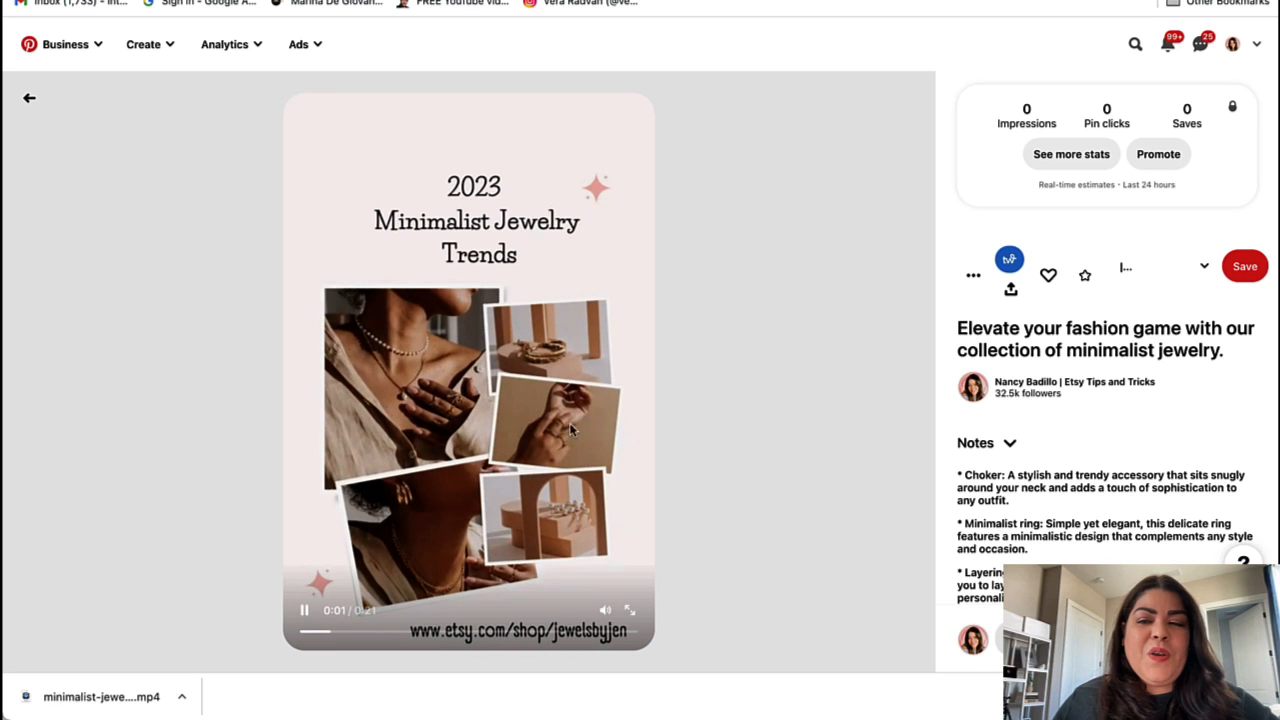
scroll(817, 435, "down", 1)
left_click_drag(1231, 344, 951, 323)
Step: Expand the pin's notes to the full list and scroll through them
scroll(1065, 462, "down", 2)
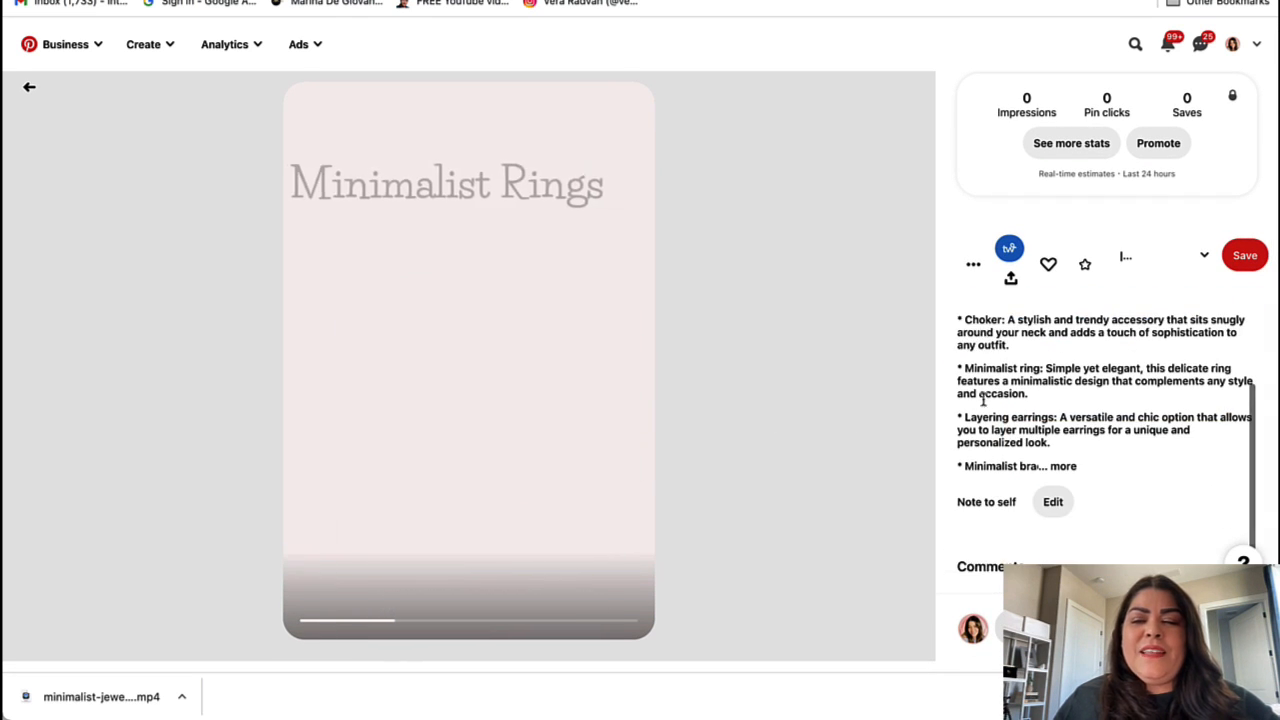
left_click(1065, 466)
scroll(975, 420, "up", 1)
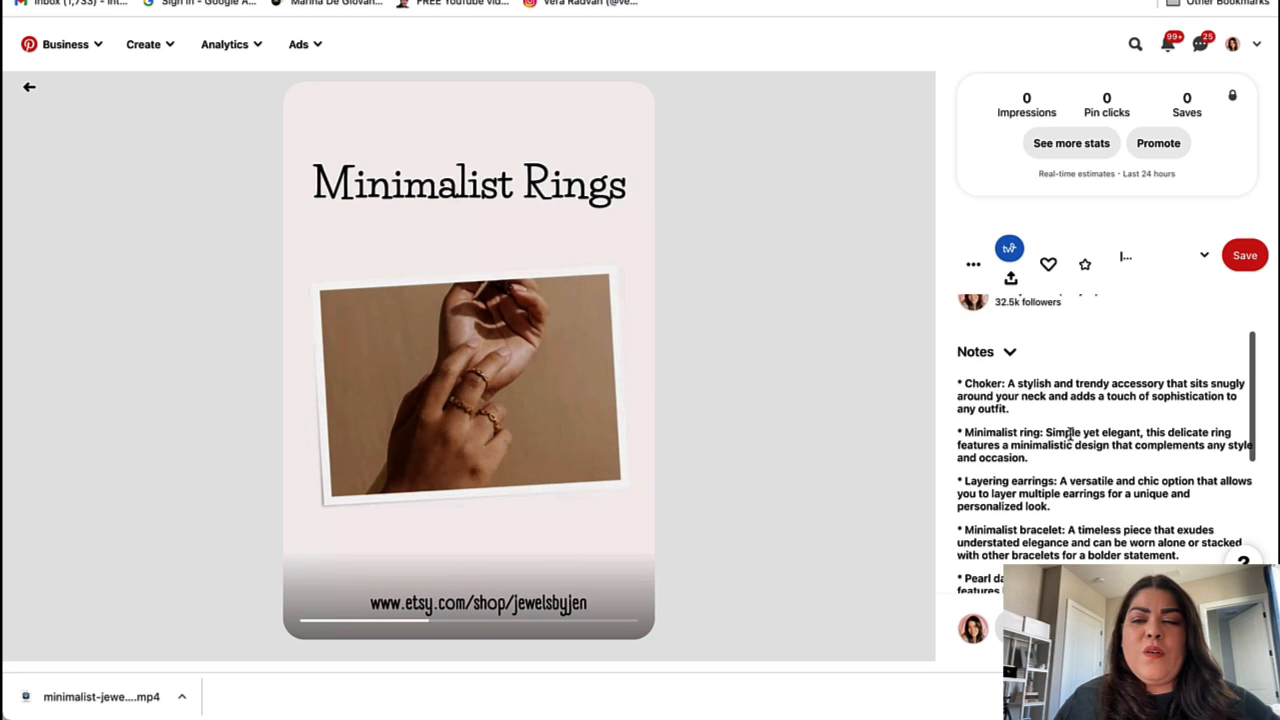
scroll(972, 427, "down", 3)
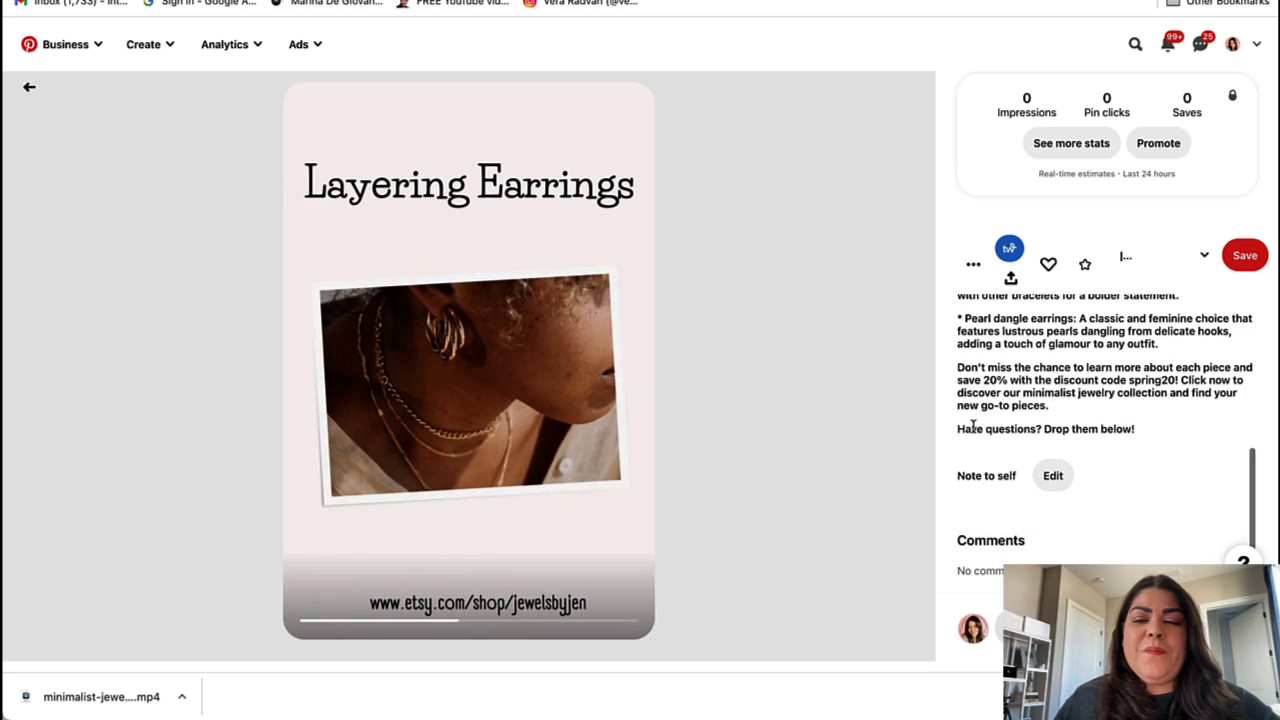
scroll(972, 425, "up", 1)
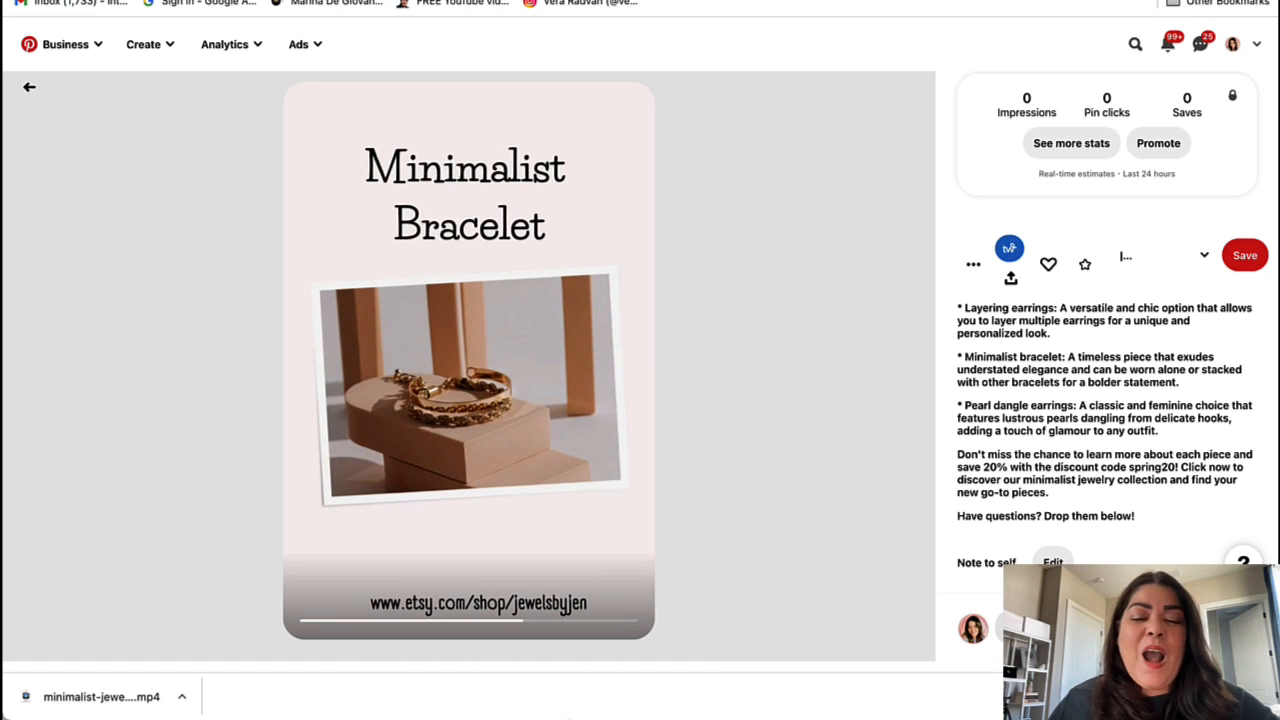
Step: Select the Etsy shop URL line in the saved jewelry note, then return to the published pin
mouse_move(246, 705)
left_click(178, 704)
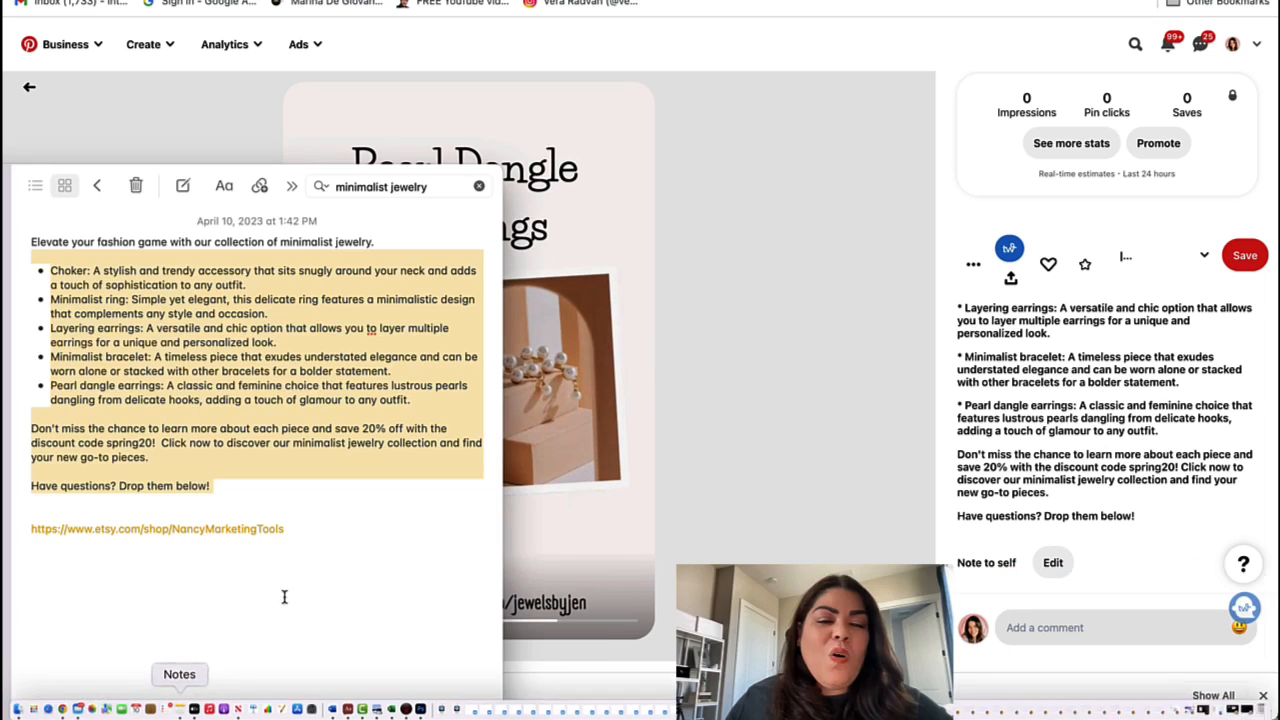
left_click(294, 541)
left_click_drag(297, 529, 29, 528)
key("super+c")
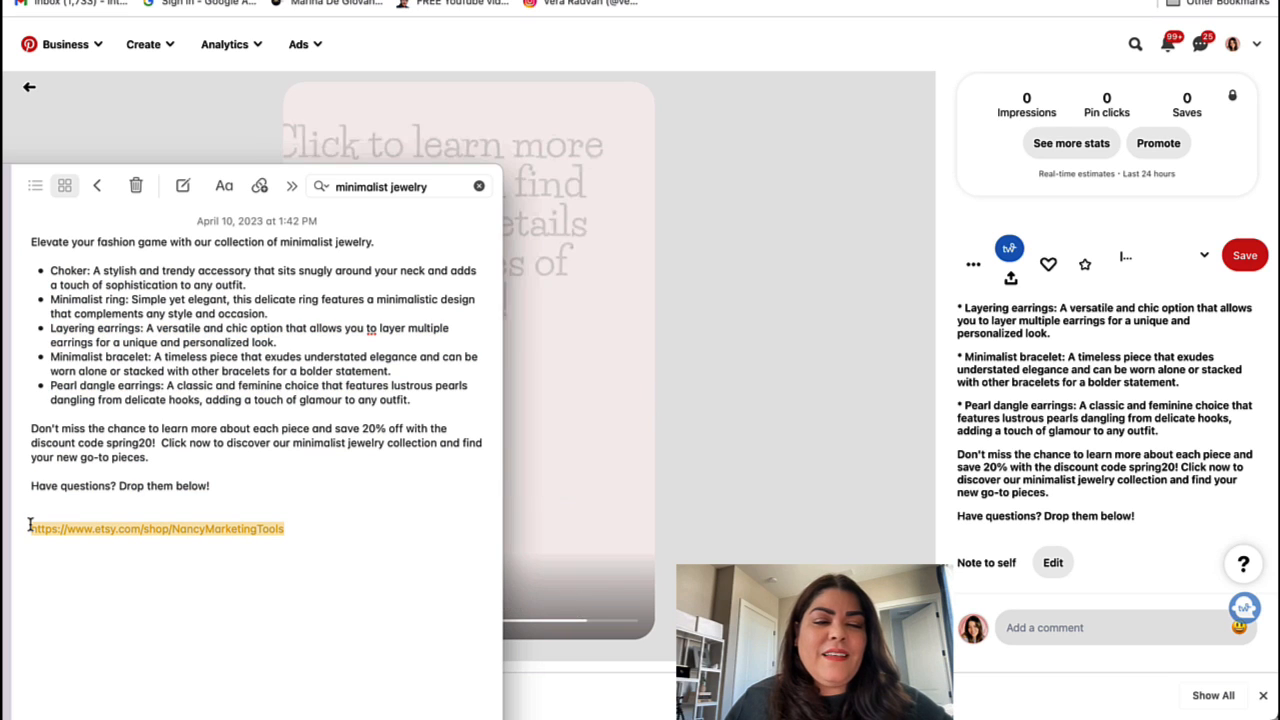
left_click(822, 335)
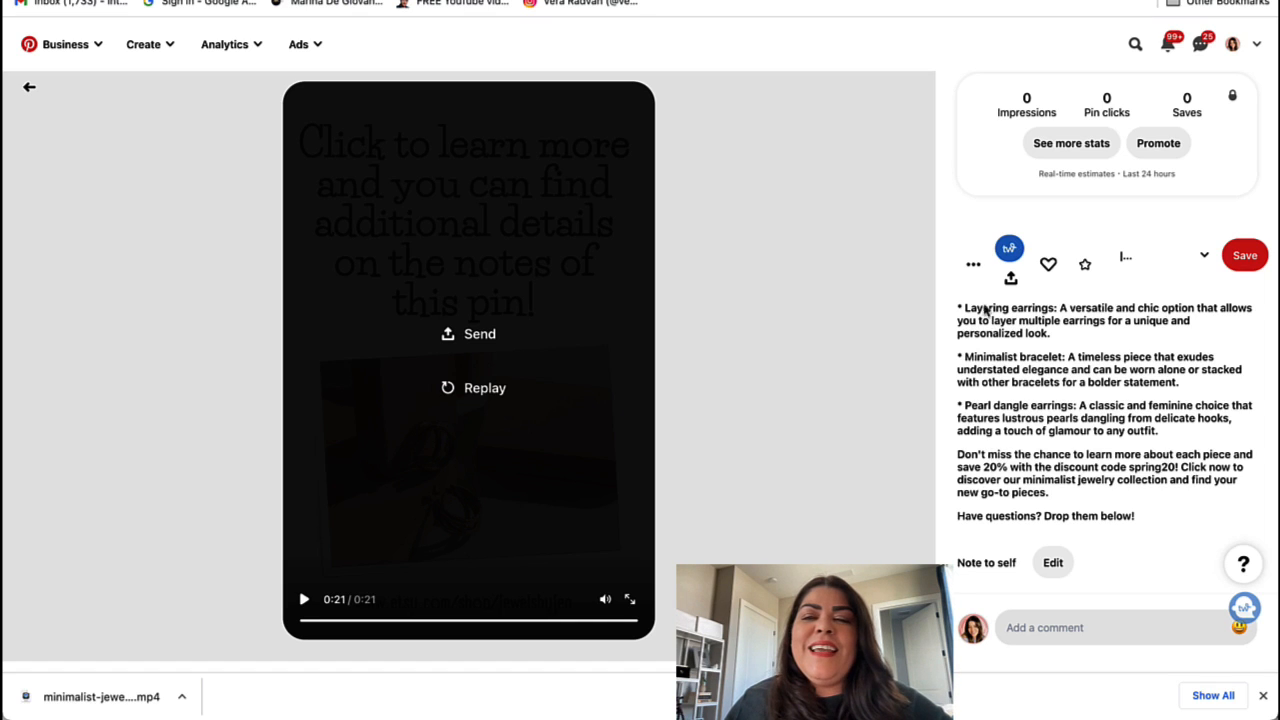
Step: Edit the pin, paste the Etsy shop URL as its destination link, and save
left_click(972, 270)
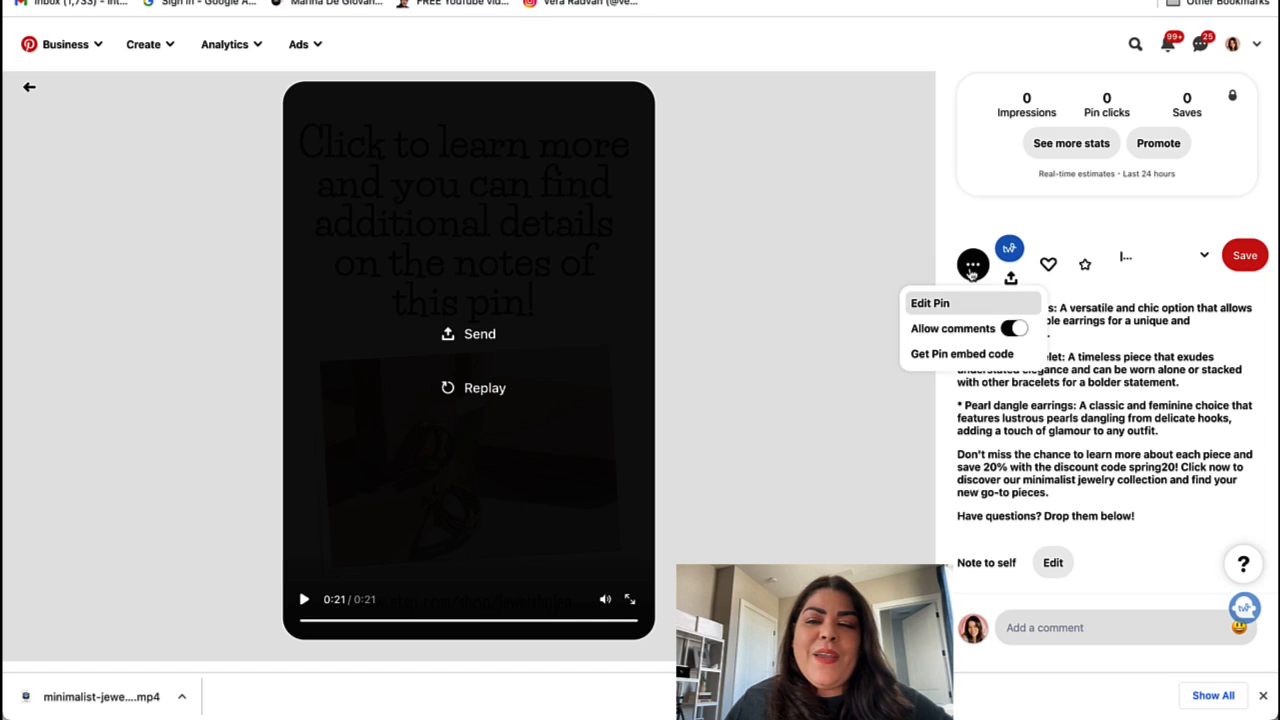
left_click(933, 305)
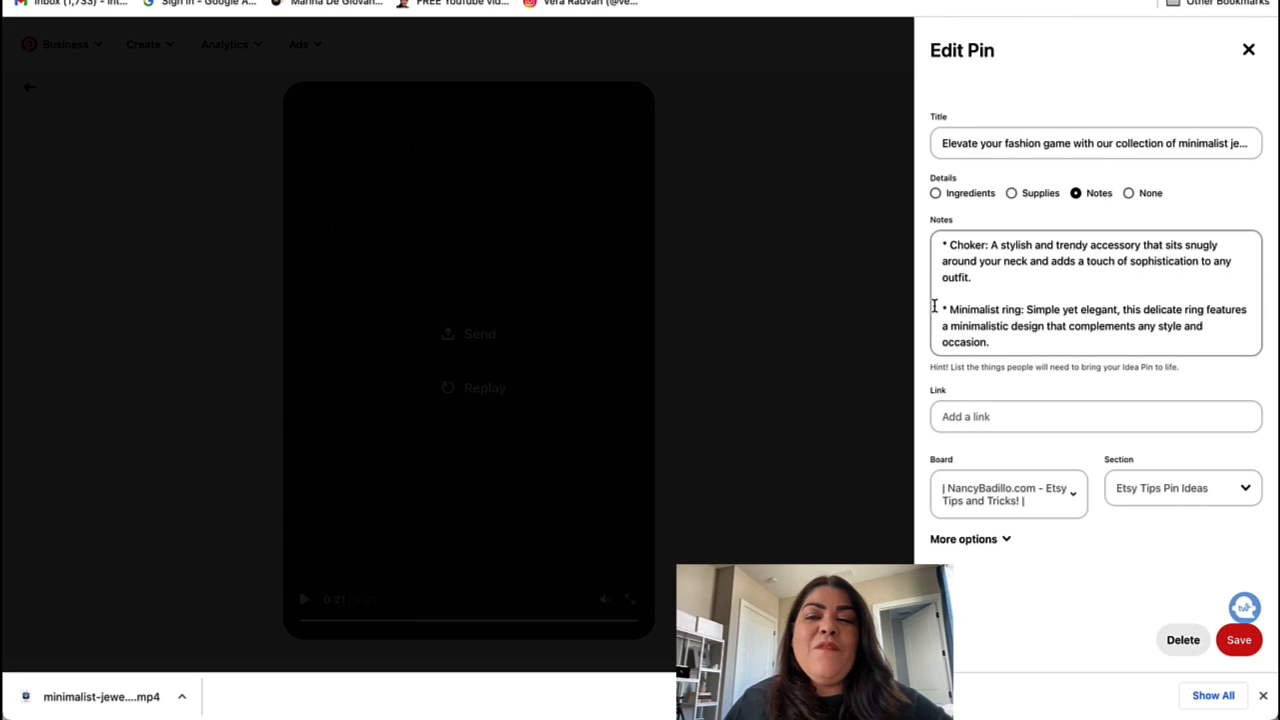
left_click(964, 420)
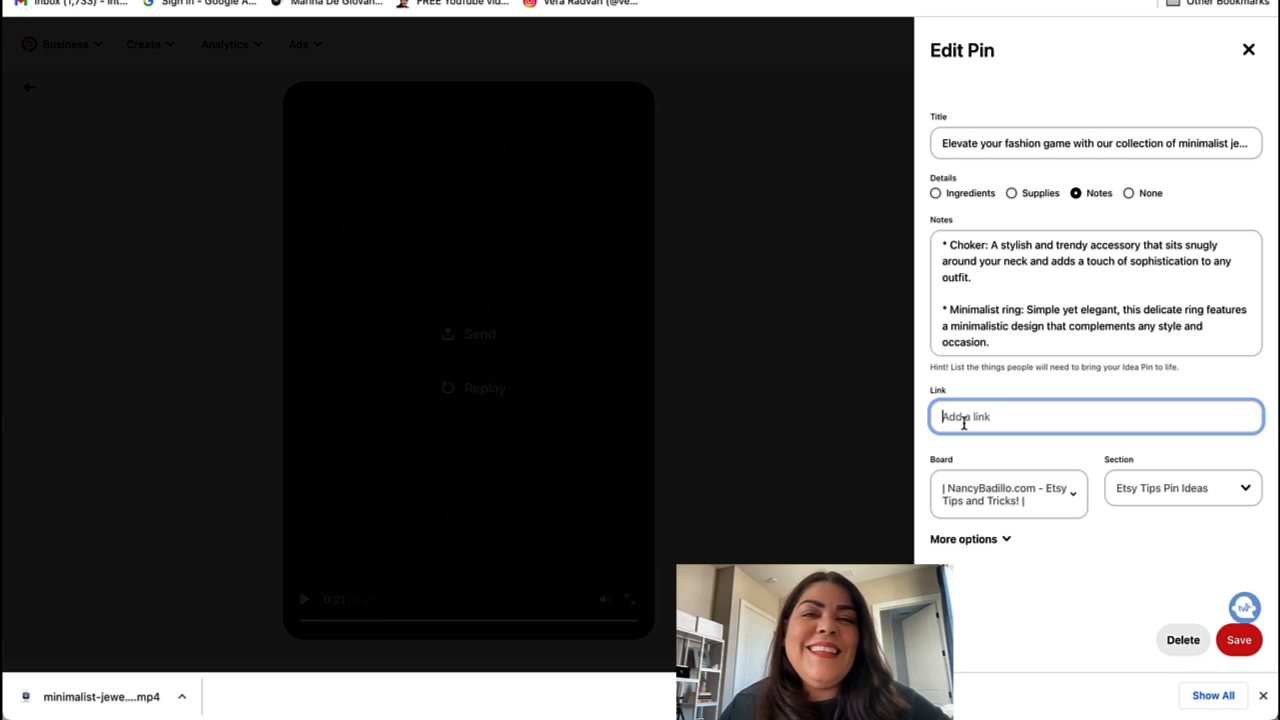
key("super+v")
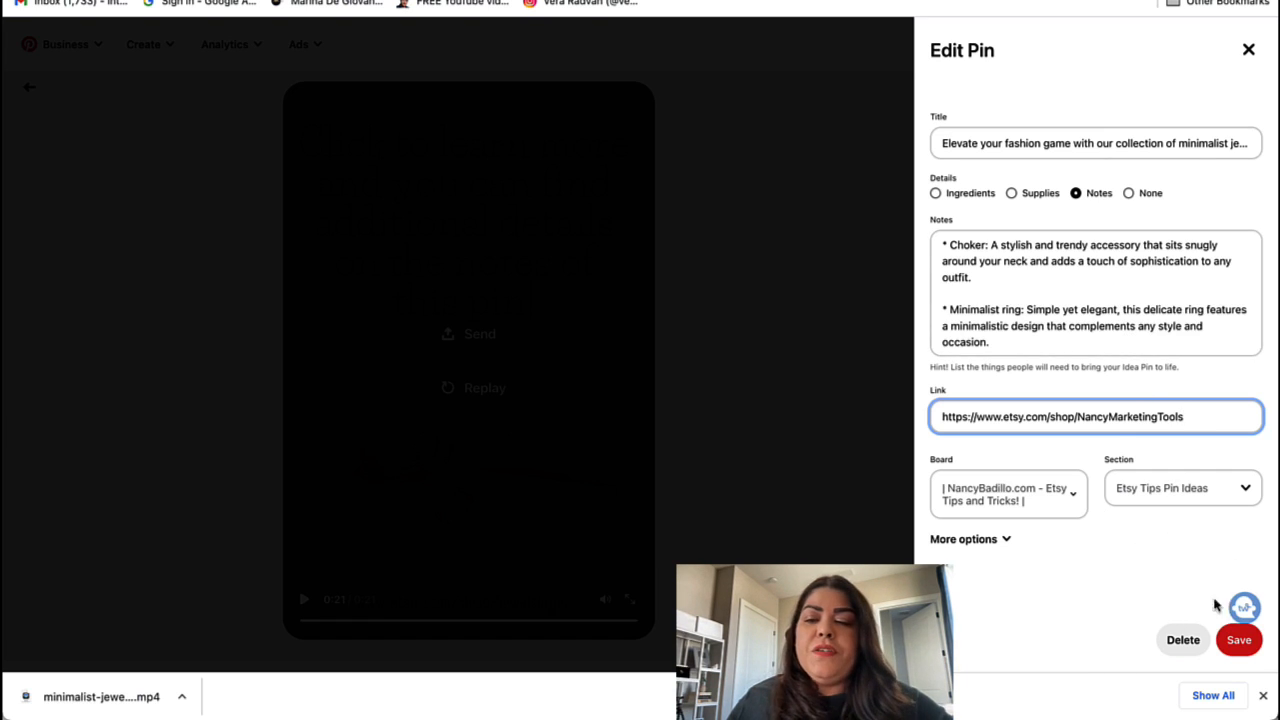
left_click(1236, 648)
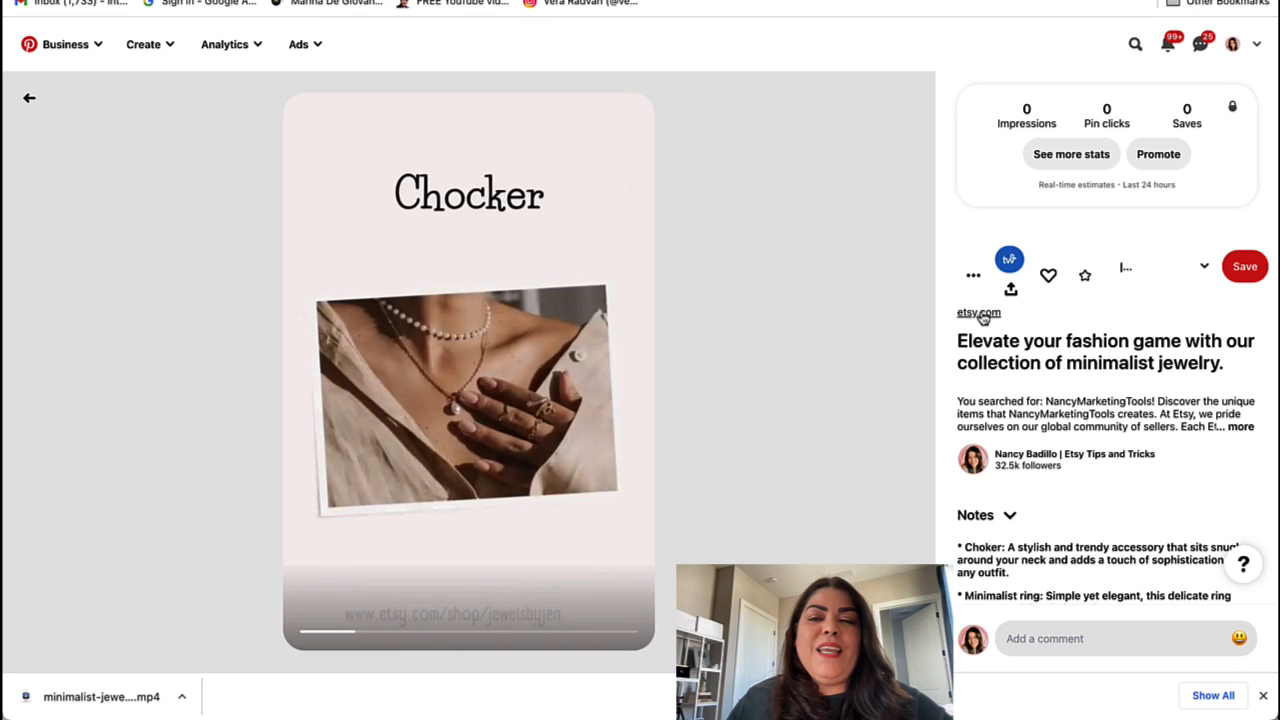
left_click(979, 313)
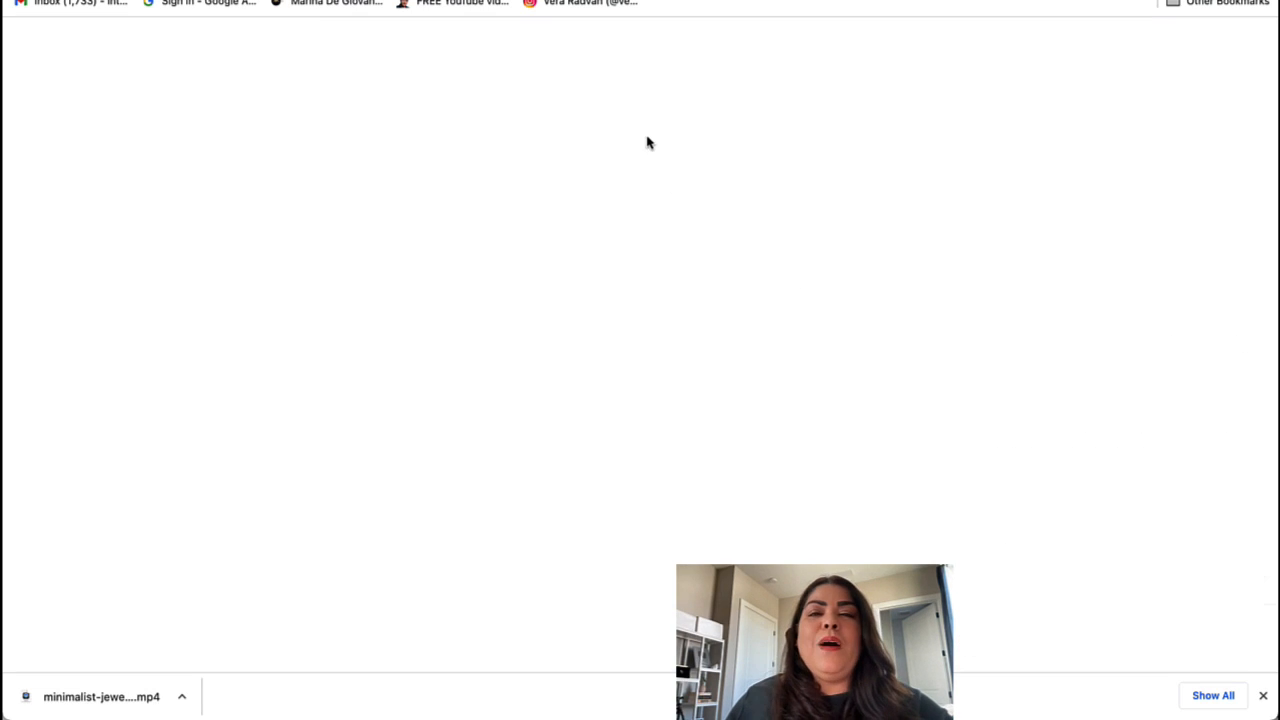
scroll(620, 460, "down", 9)
scroll(620, 460, "up", 3)
key("super+w")
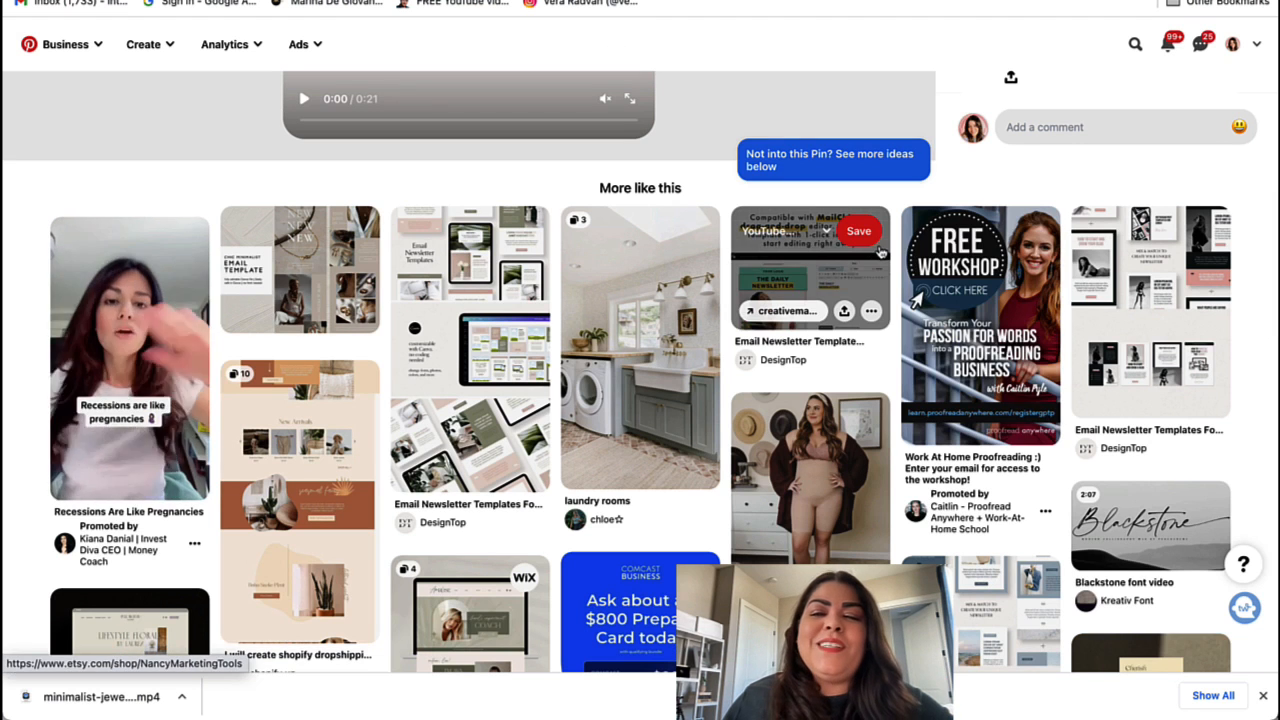
scroll(369, 187, "up", 1)
scroll(369, 187, "up", 5)
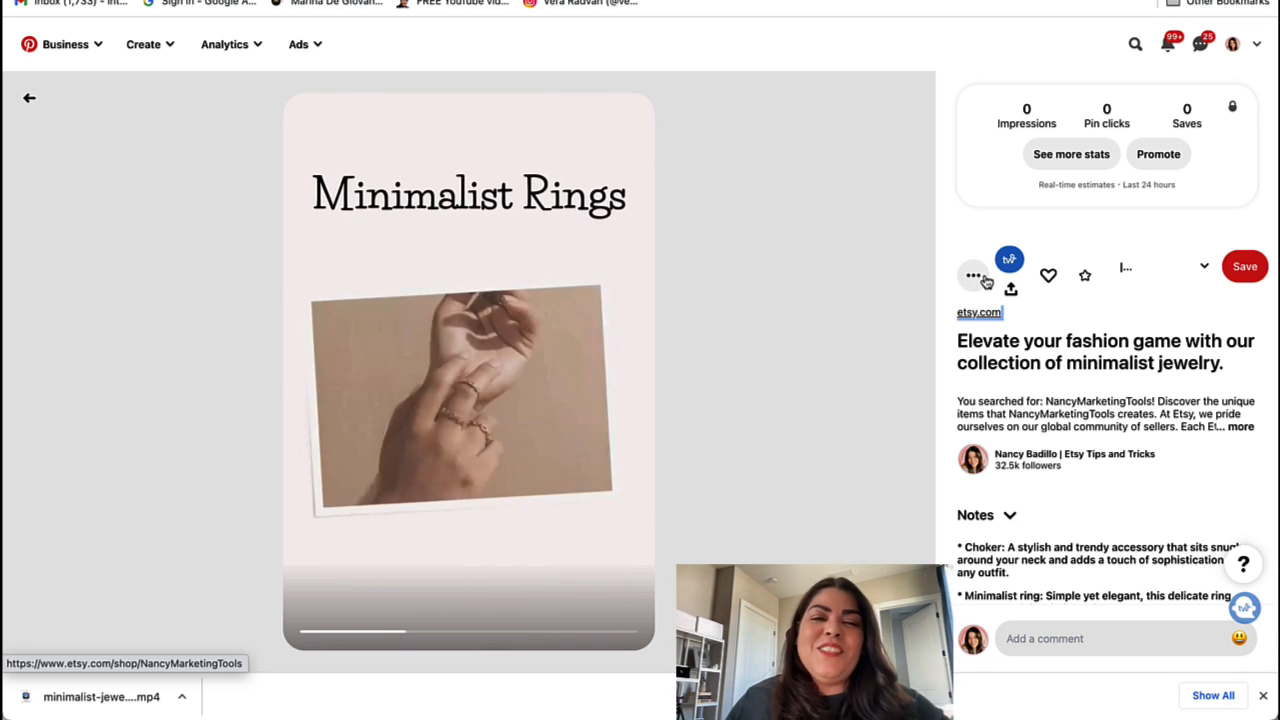
scroll(1003, 430, "down", 5)
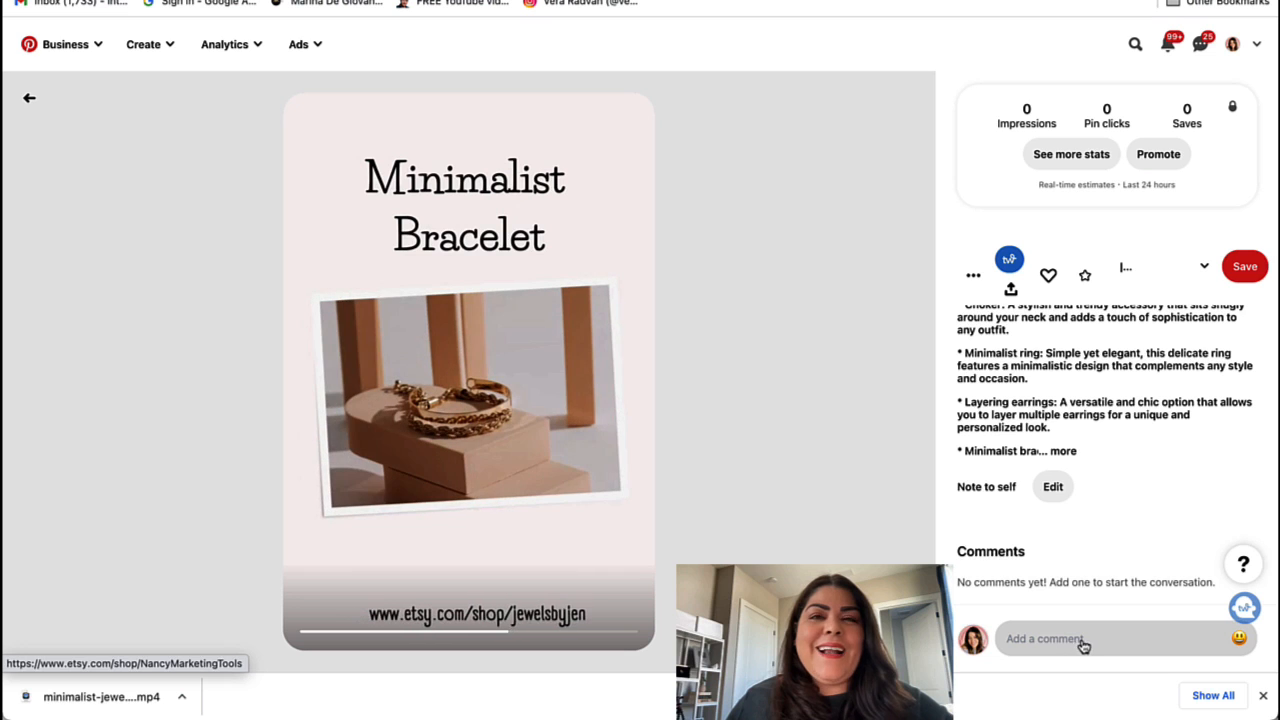
Step: Write 'Thanks for stopping by! Have quwstions drop them below.' and add a trimmed pasted follow message
left_click(1022, 640)
type("Thanks for stopp")
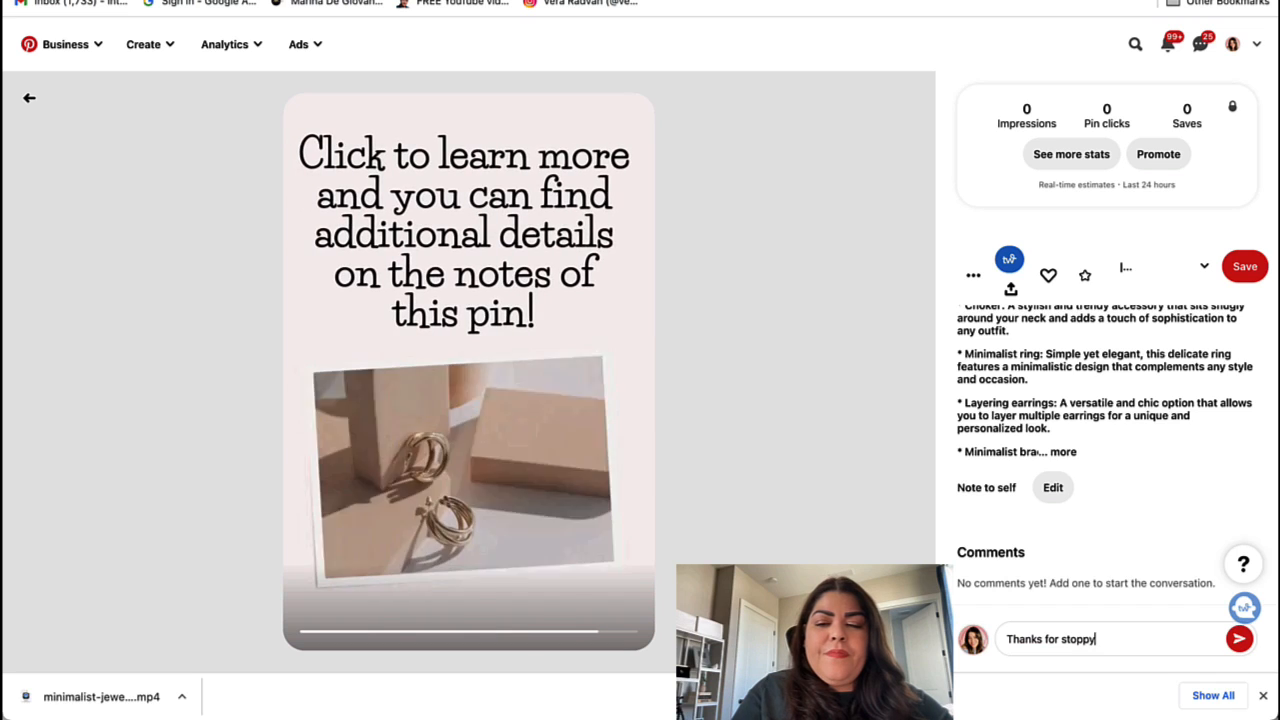
type("ing by! Have qu")
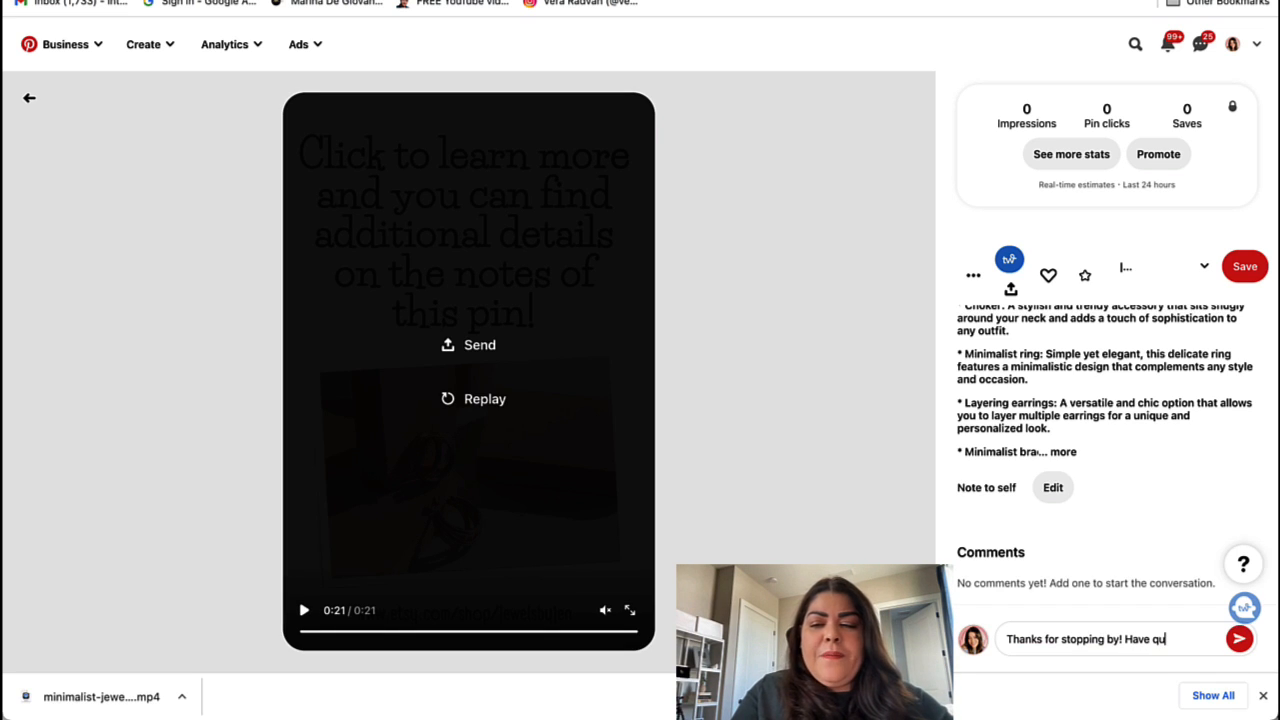
type("wstions drop them below")
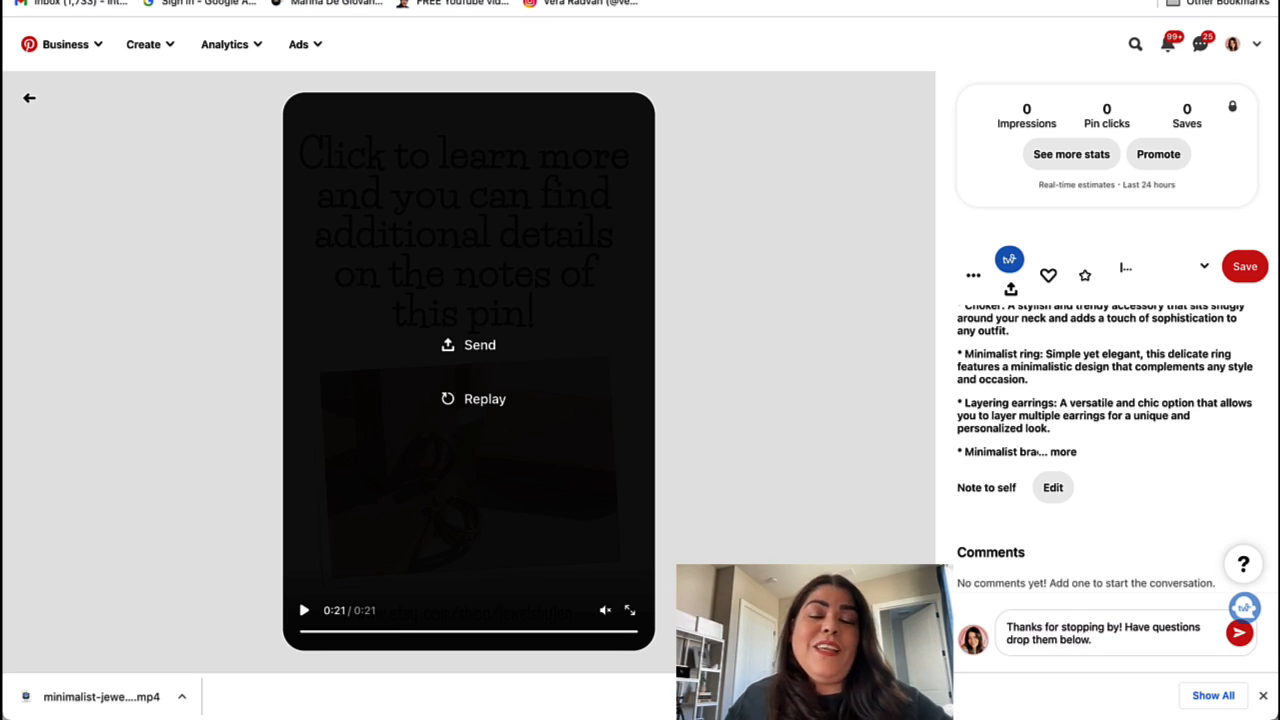
type(". L")
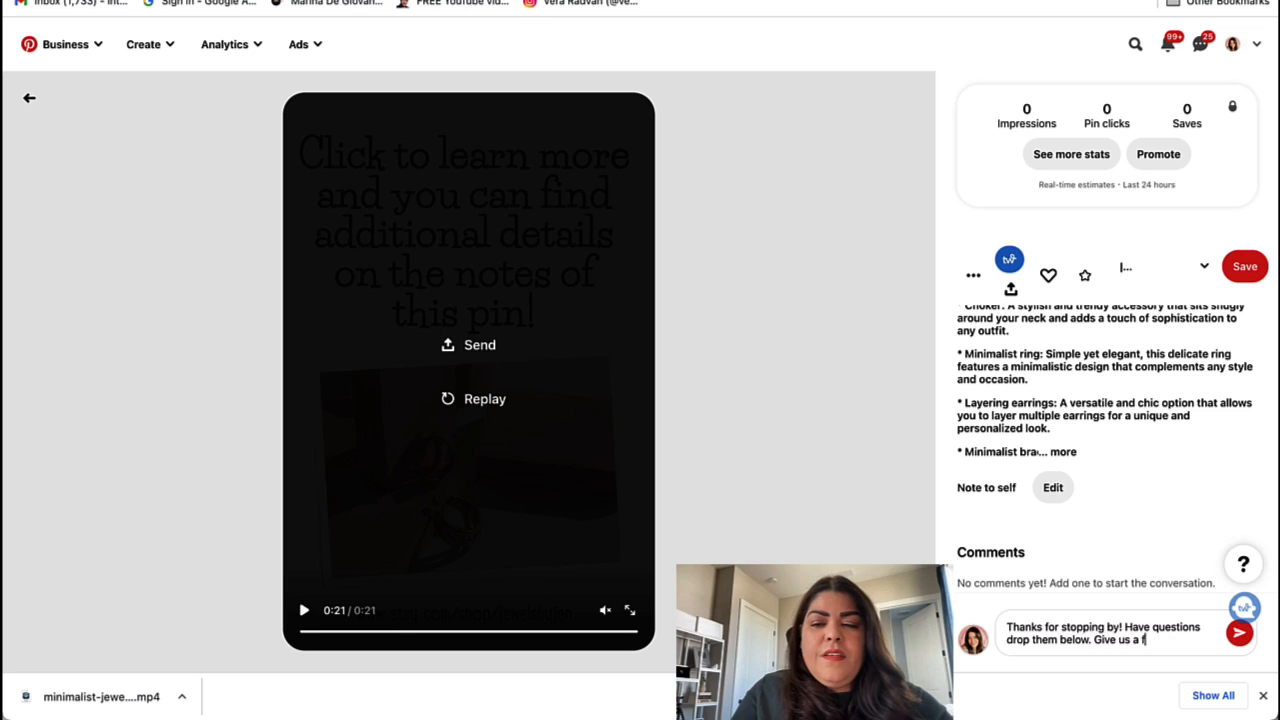
type("w ✨Hi there! I just want to officially welcome you to my community.✨  Thanks for the follow! Totally appreciate you. ❤️ Btw, Happy New Year! Cheers to amazing 2023! 🥂 Xoxo,  Nancy")
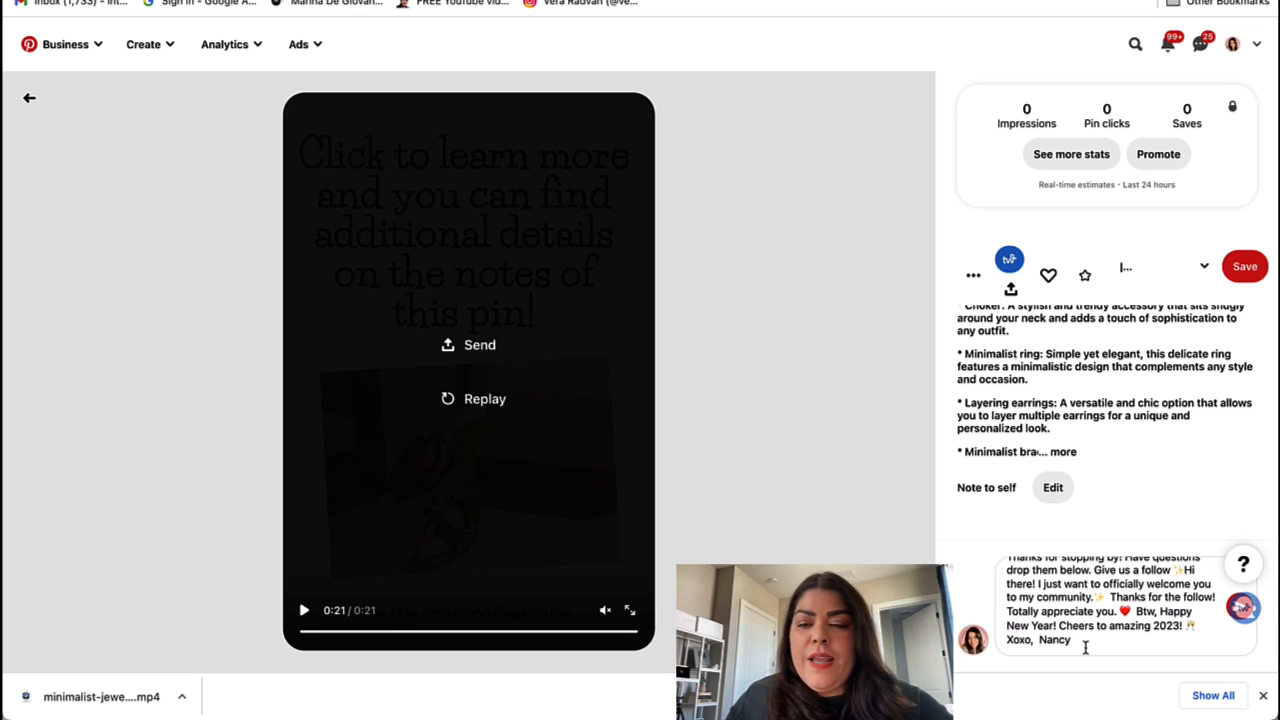
key("Return")
left_click_drag(1136, 645, 1165, 578)
key("BackSpace")
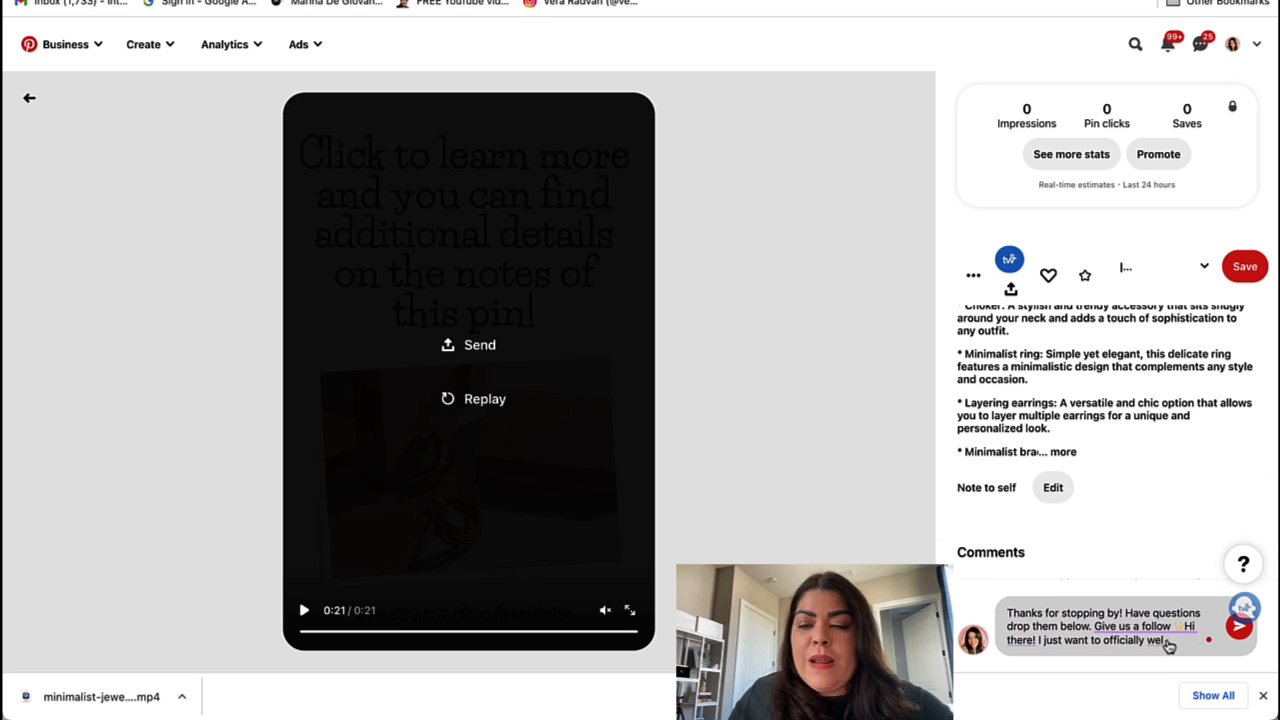
left_click_drag(1166, 643, 1176, 625)
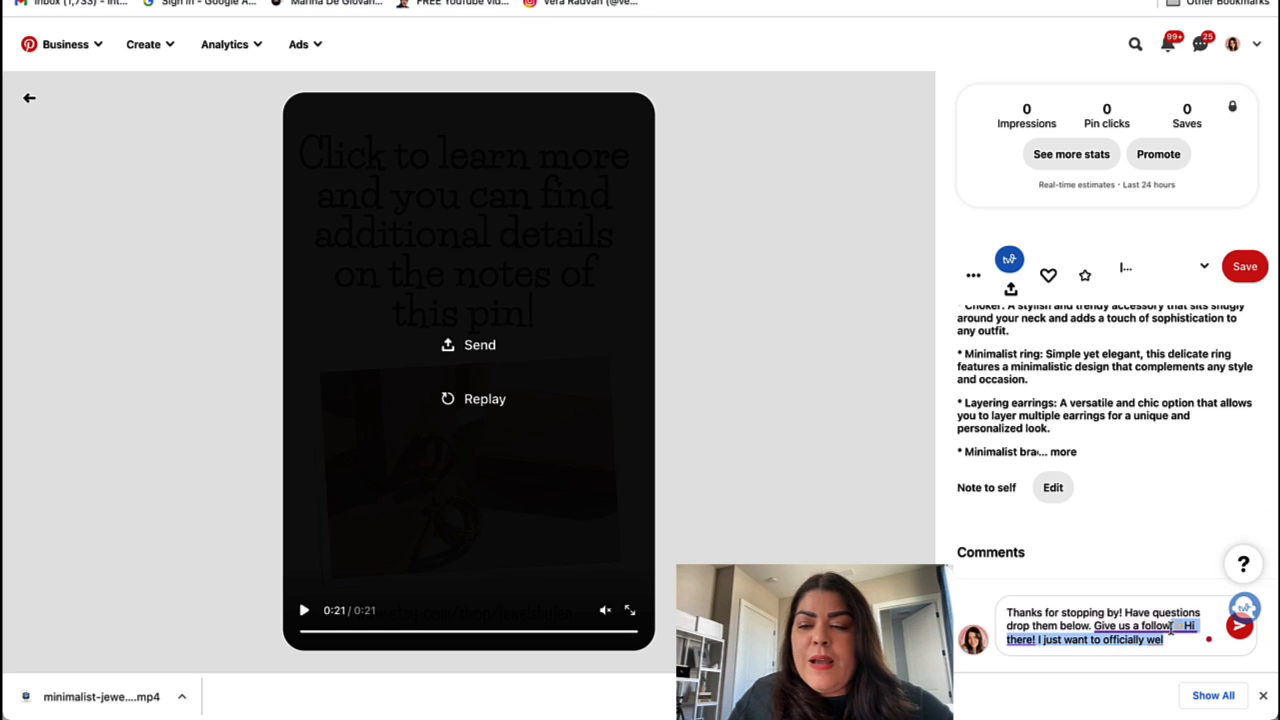
key("BackSpace")
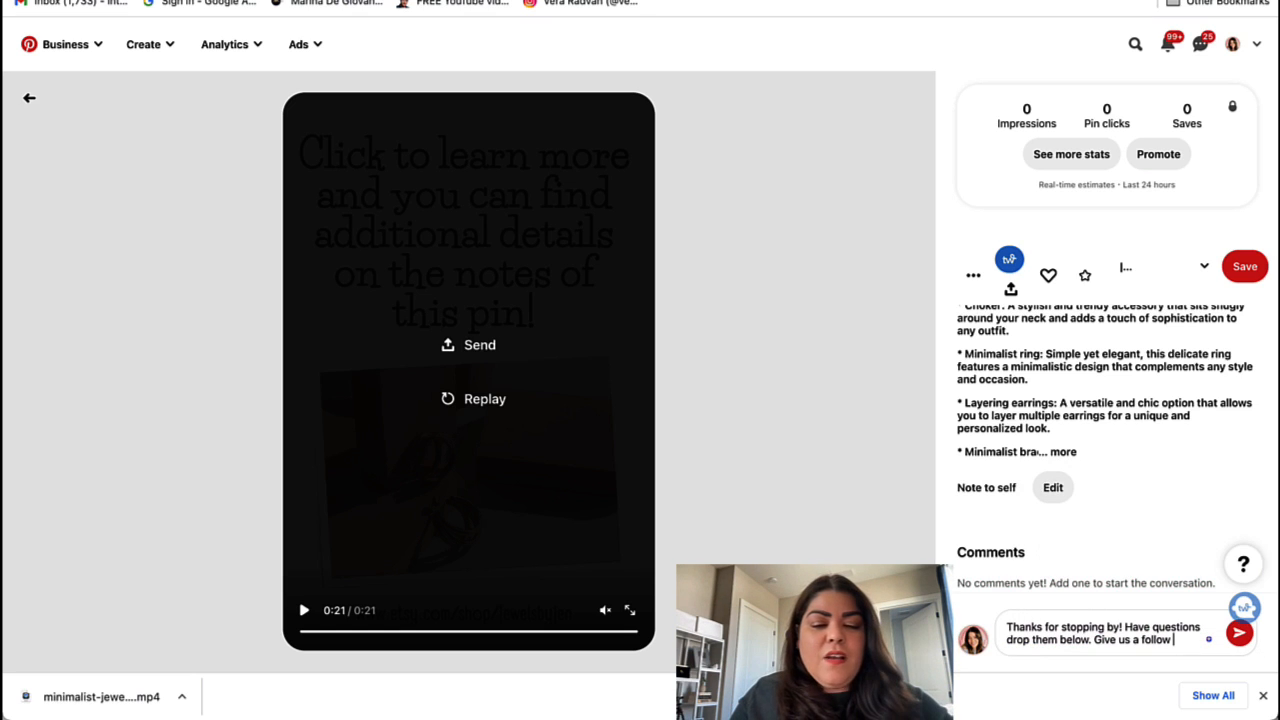
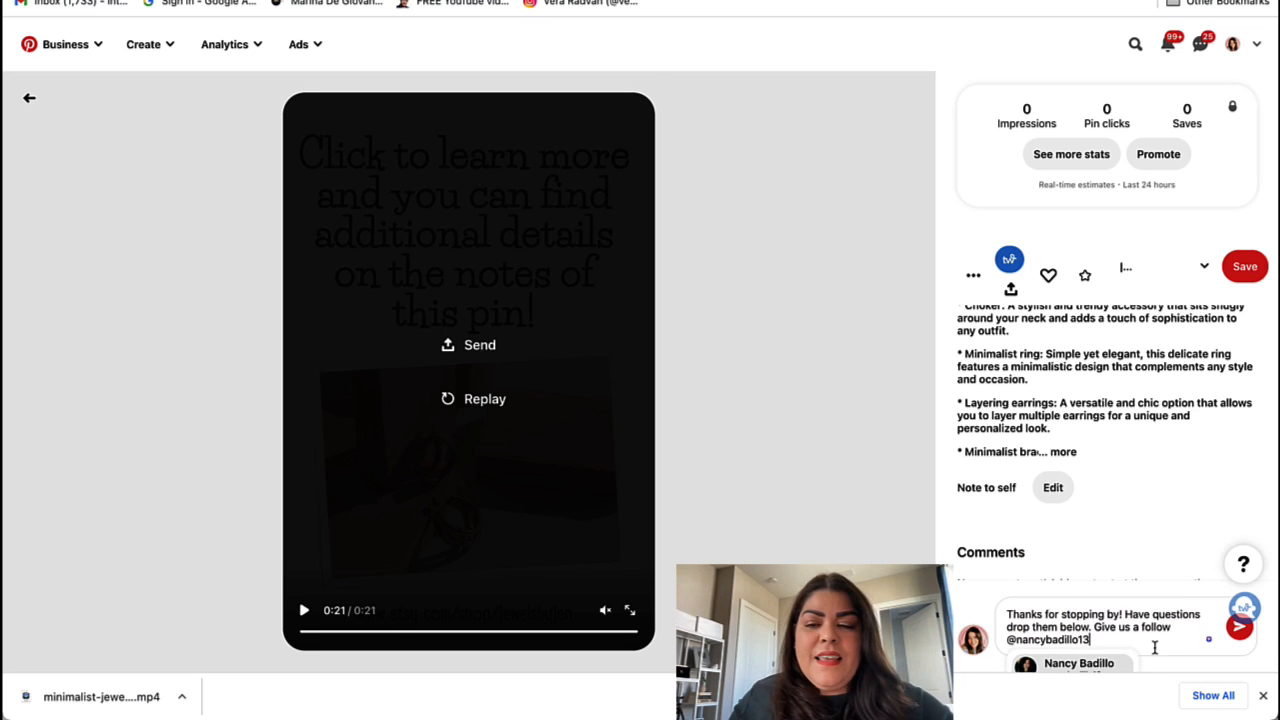
scroll(1165, 648, "down", 2)
key("BackSpace")
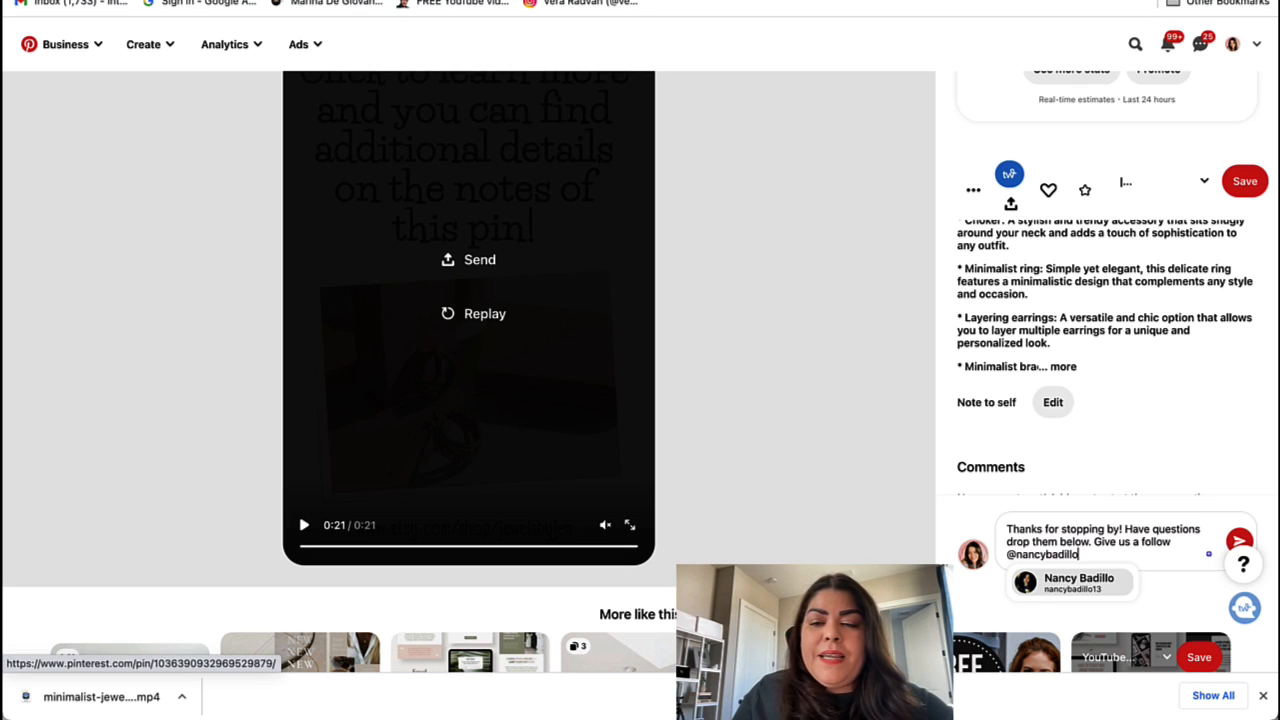
left_click(1074, 424)
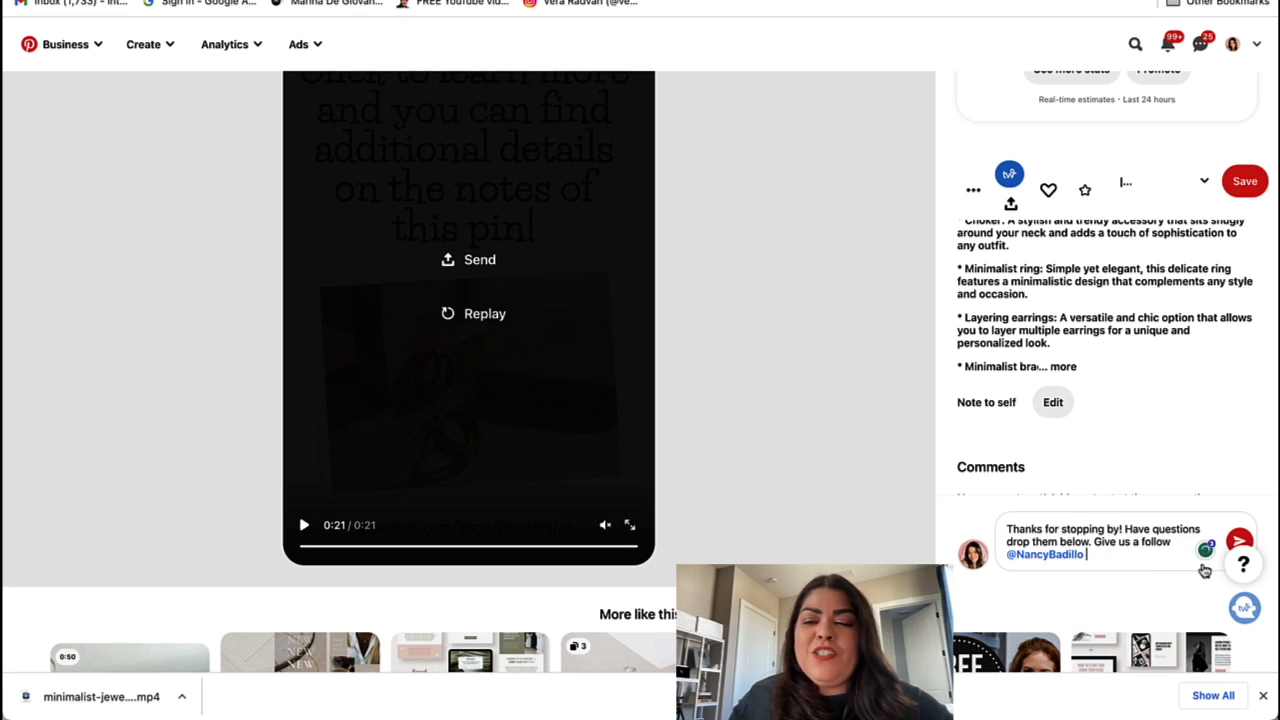
scroll(1200, 590, "up", 3)
left_click(1239, 628)
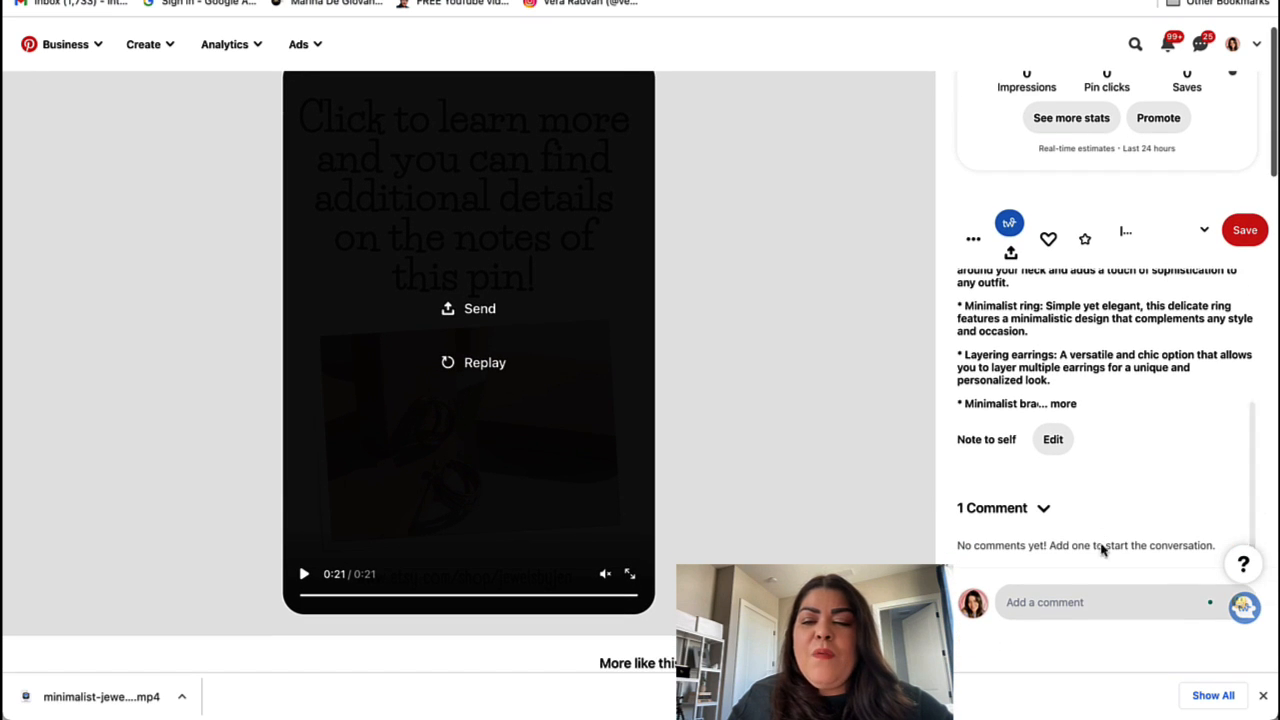
Step: Collapse and re-expand the 1 Comment section, then open the creator's profile page
left_click(1043, 508)
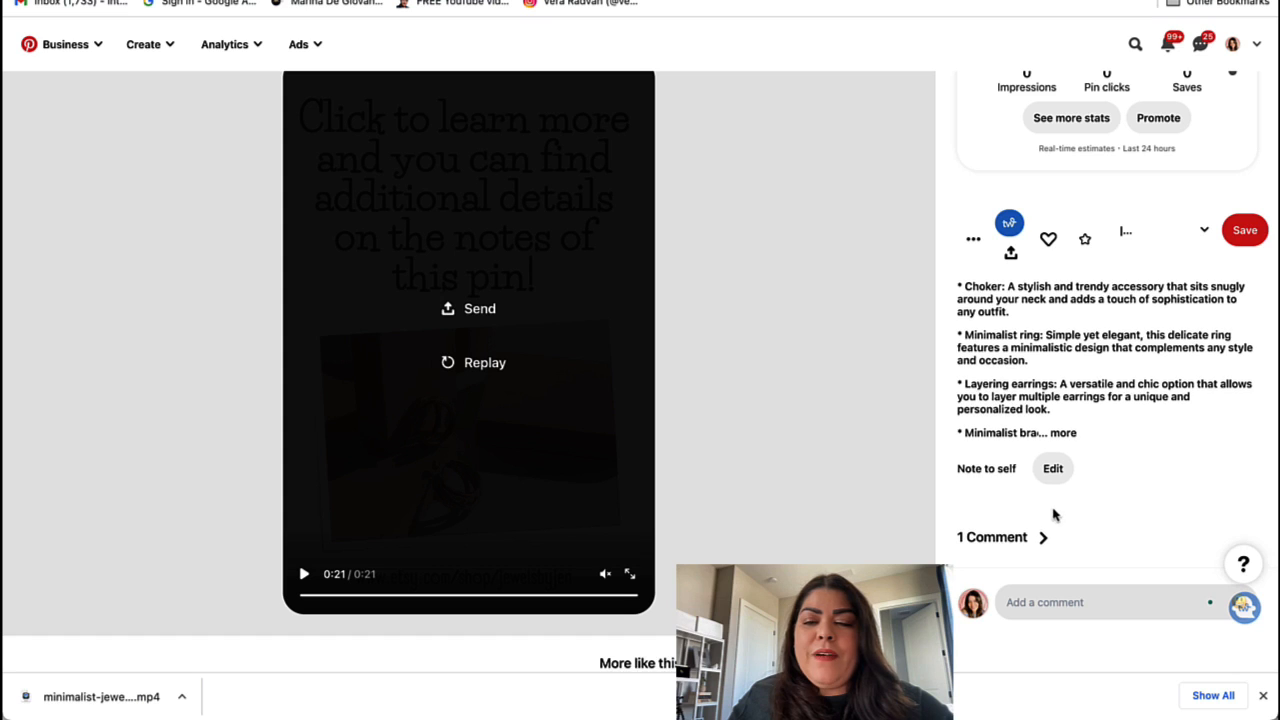
scroll(1097, 531, "down", 4)
scroll(1097, 531, "up", 4)
scroll(1097, 531, "down", 2)
scroll(1097, 528, "up", 2)
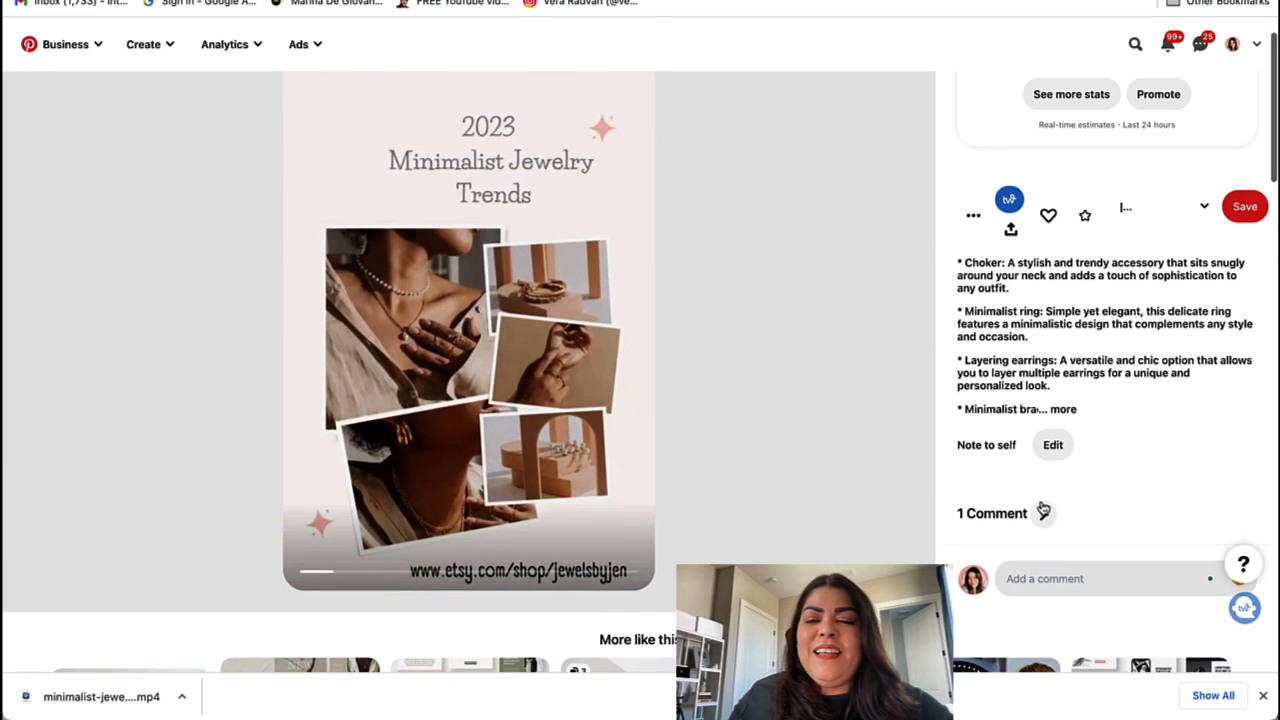
left_click(1043, 513)
scroll(1078, 505, "down", 1)
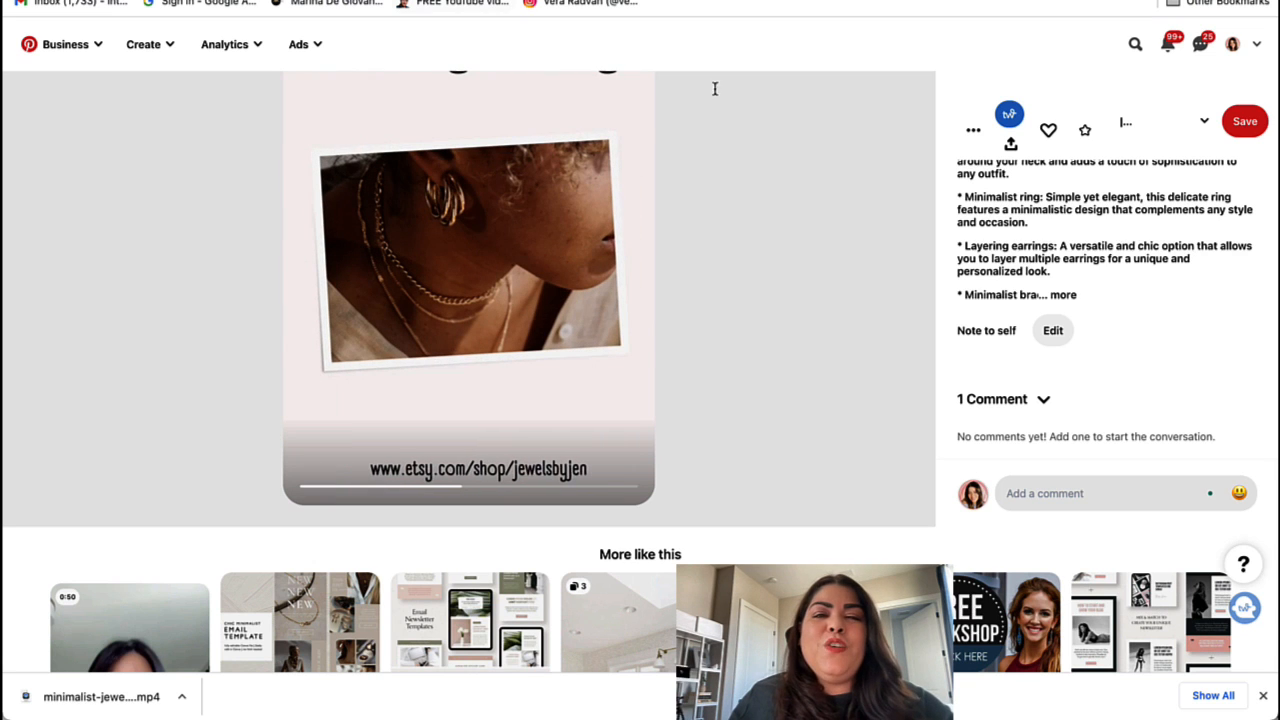
scroll(973, 193, "up", 2)
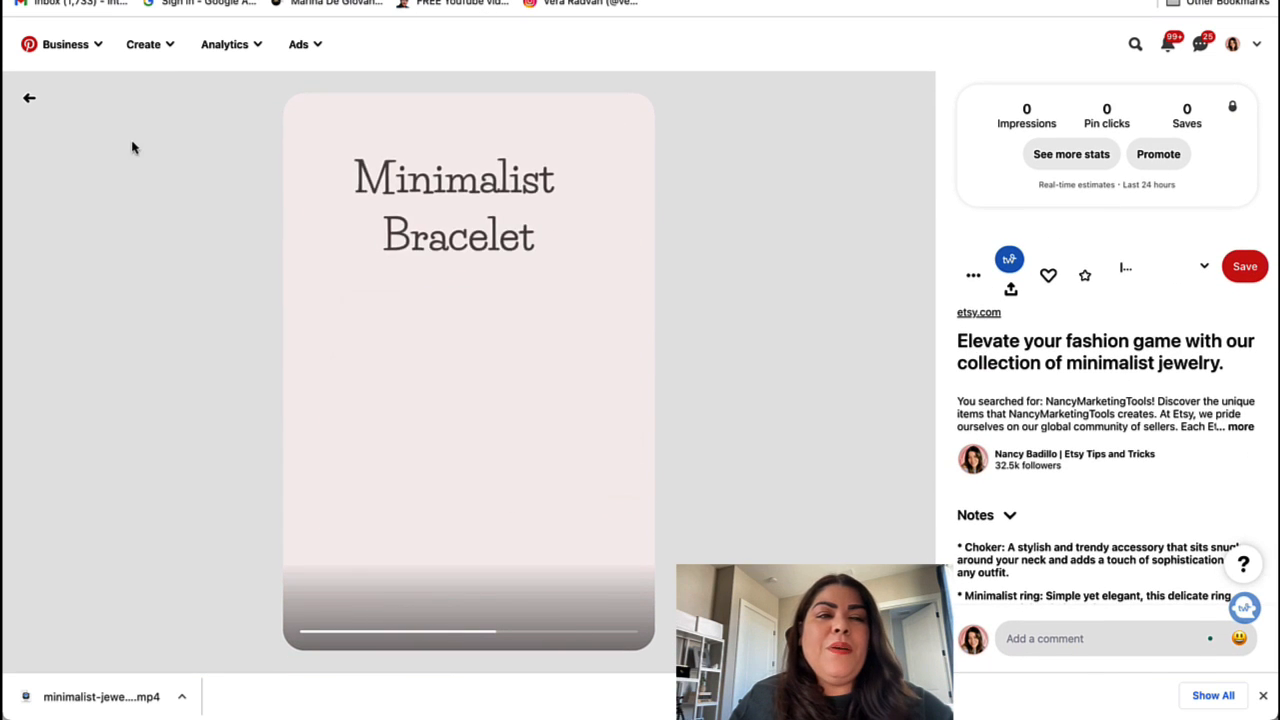
scroll(1000, 330, "down", 3)
left_click(1026, 320)
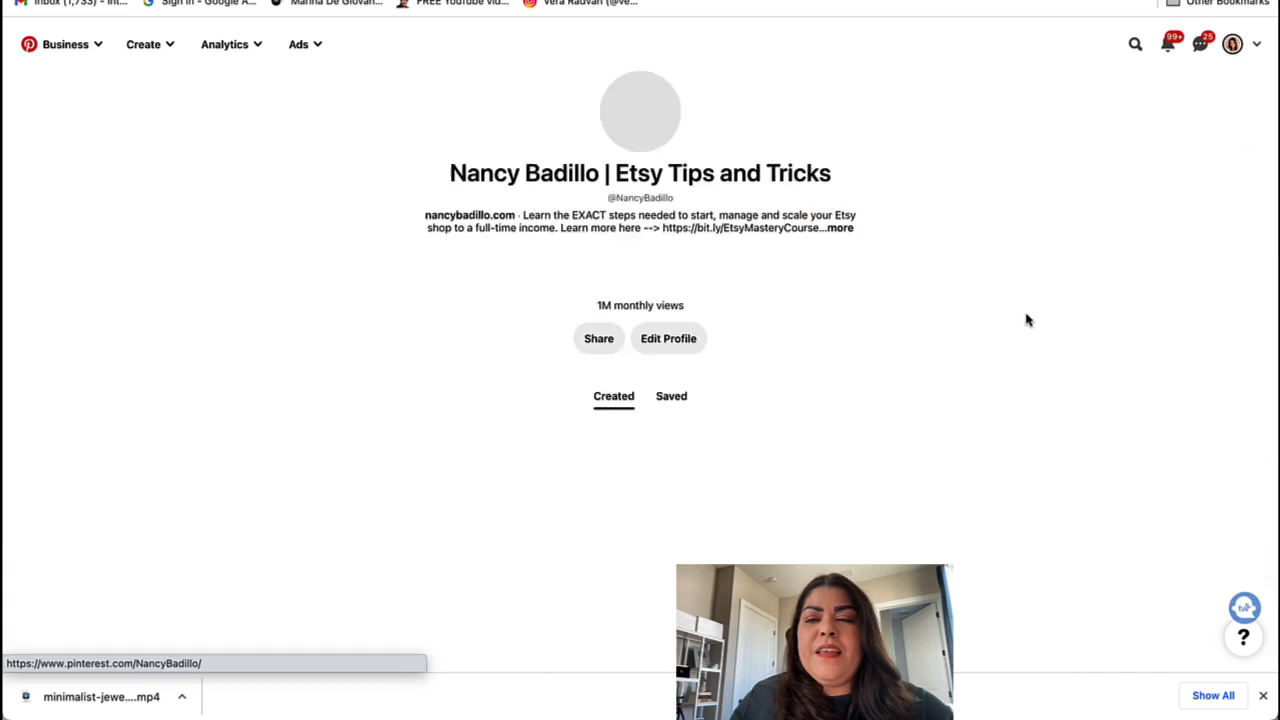